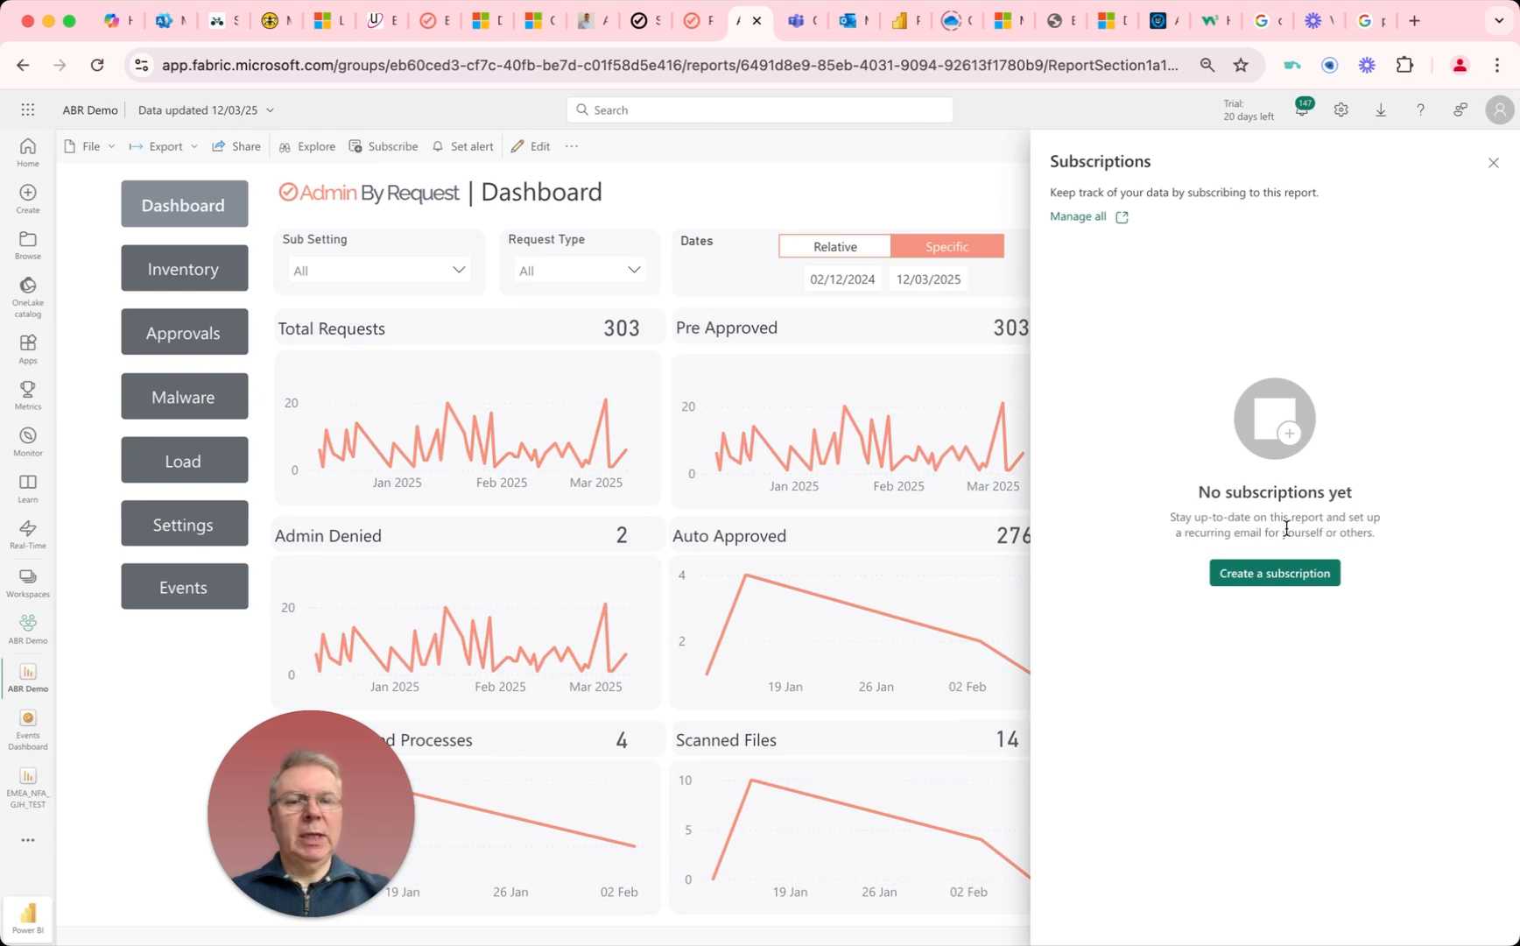
Step: Create a Standard subscription for the report and name it "ABR Report"
click(1261, 573)
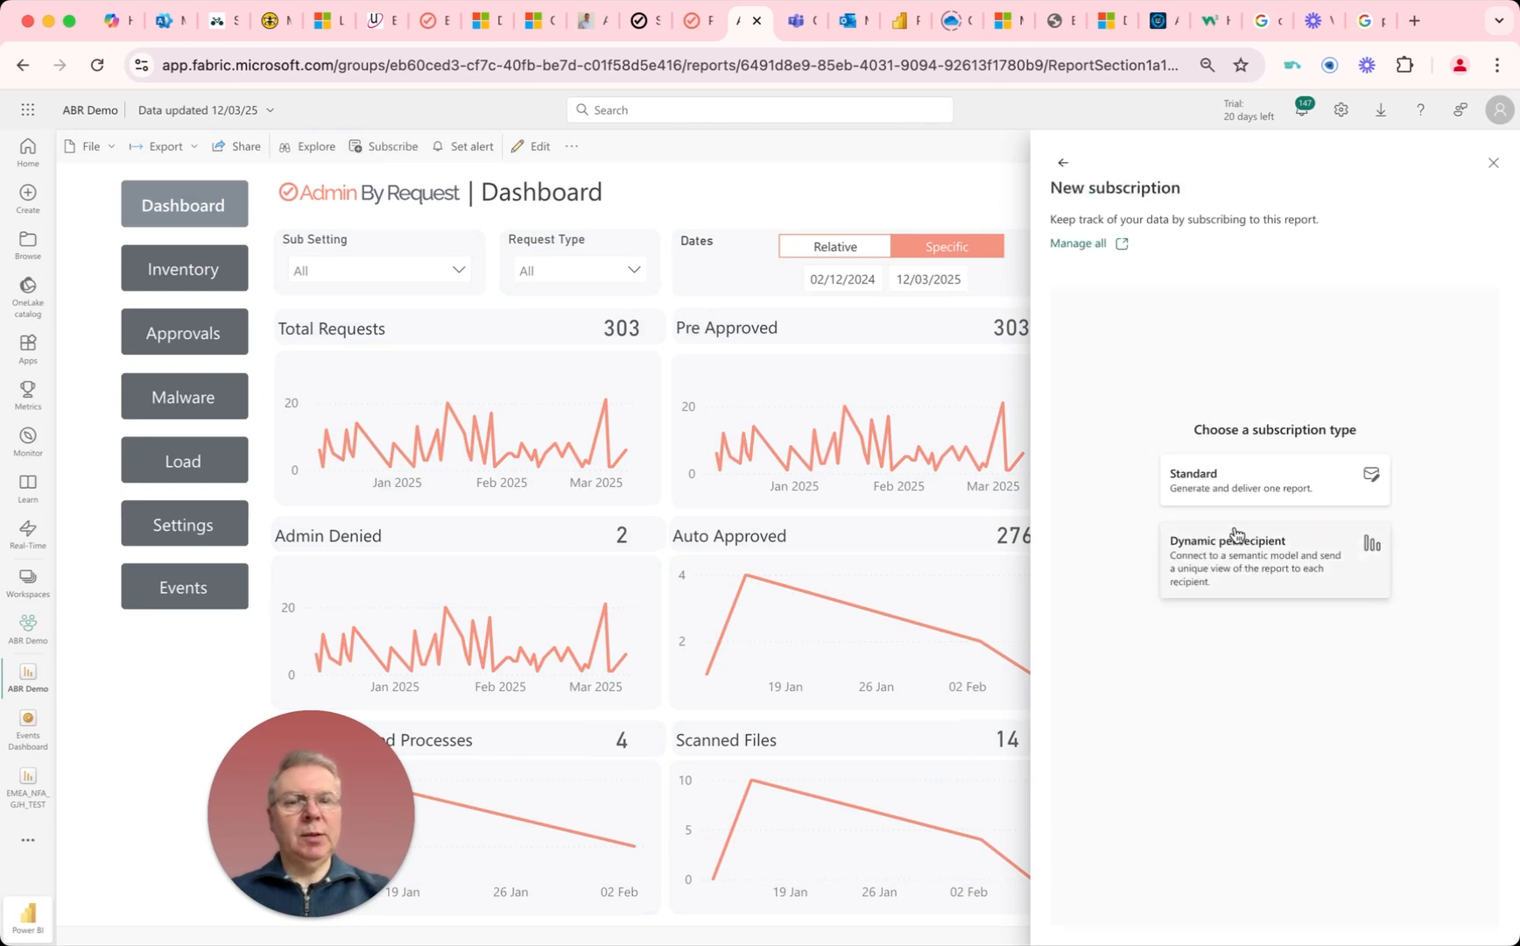
click(1216, 481)
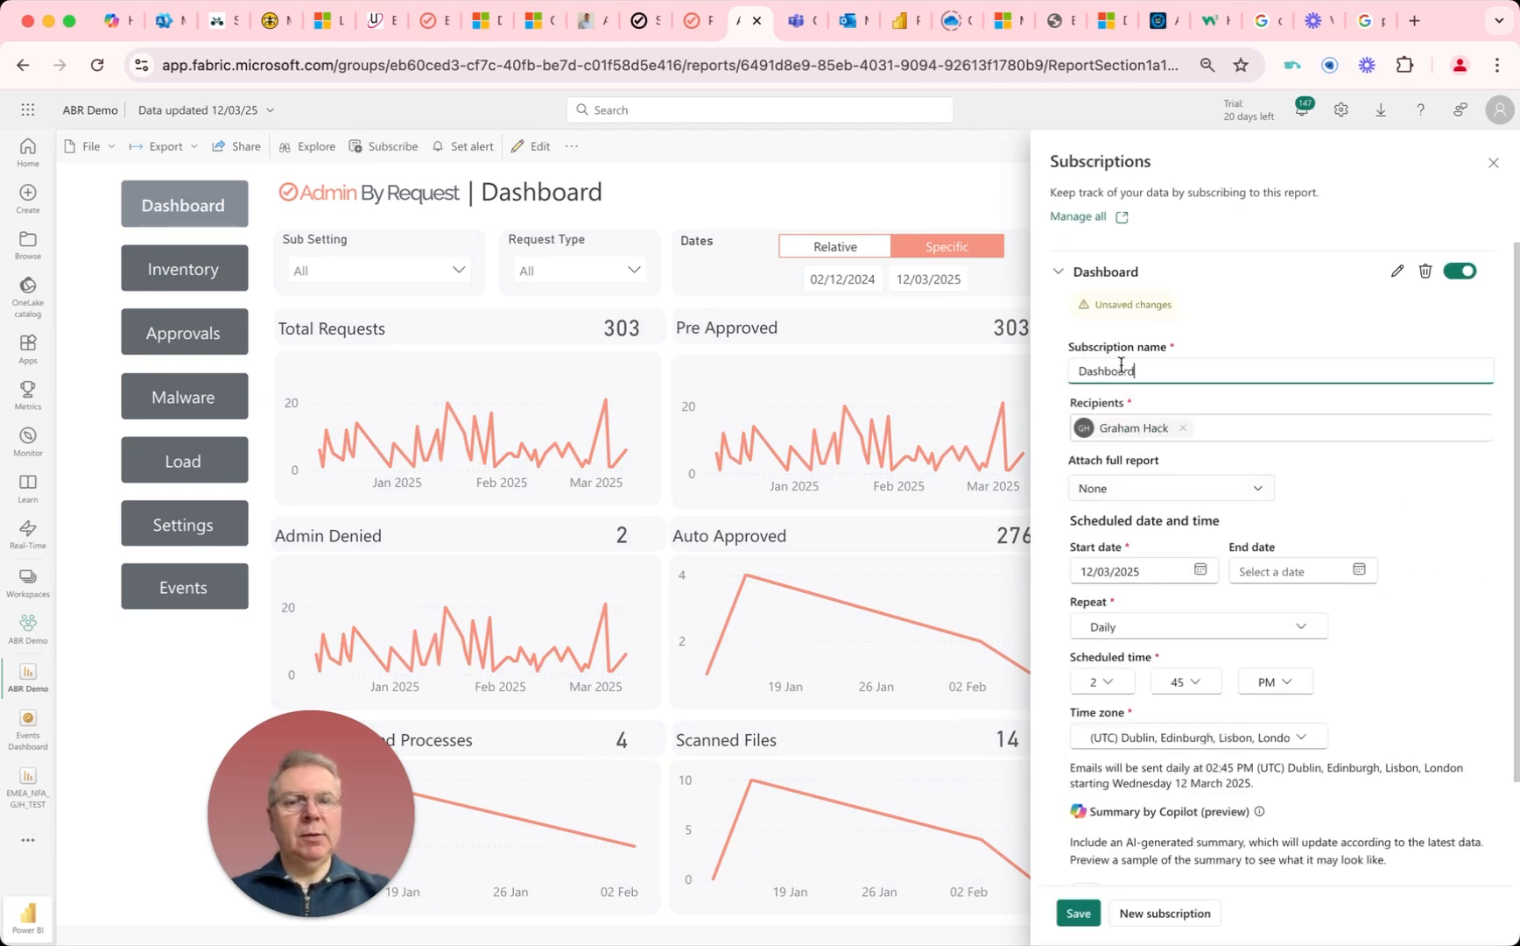
drag(1144, 368, 1075, 366)
key(BackSpace)
text(ABR Report)
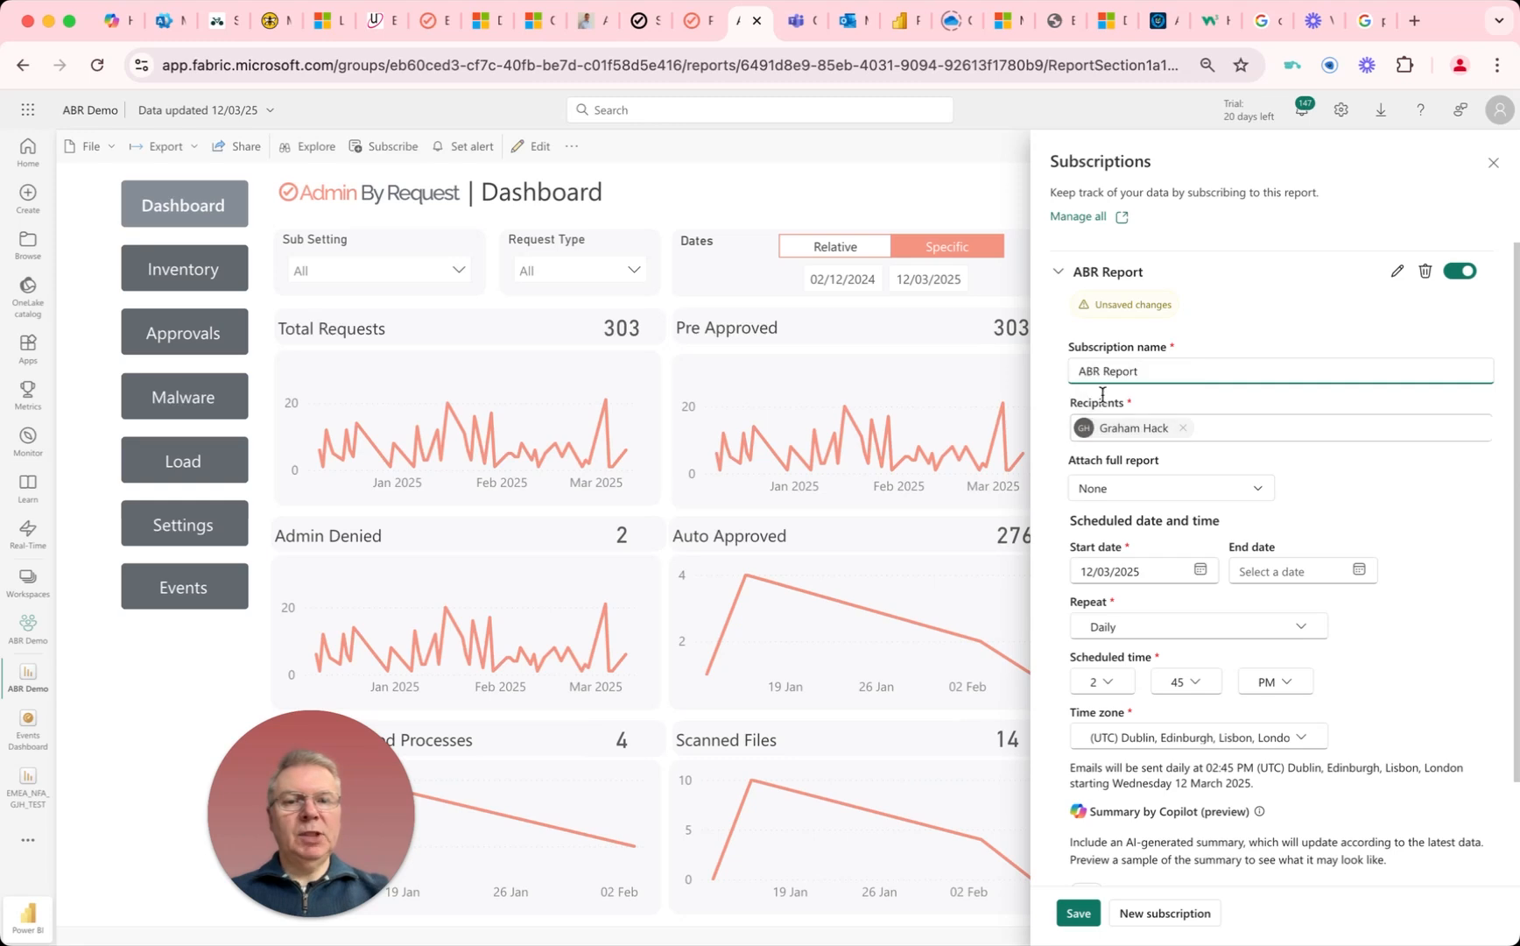
Step: Review the attachment formats for the full report and choose None
scroll(1272, 443, down, 1)
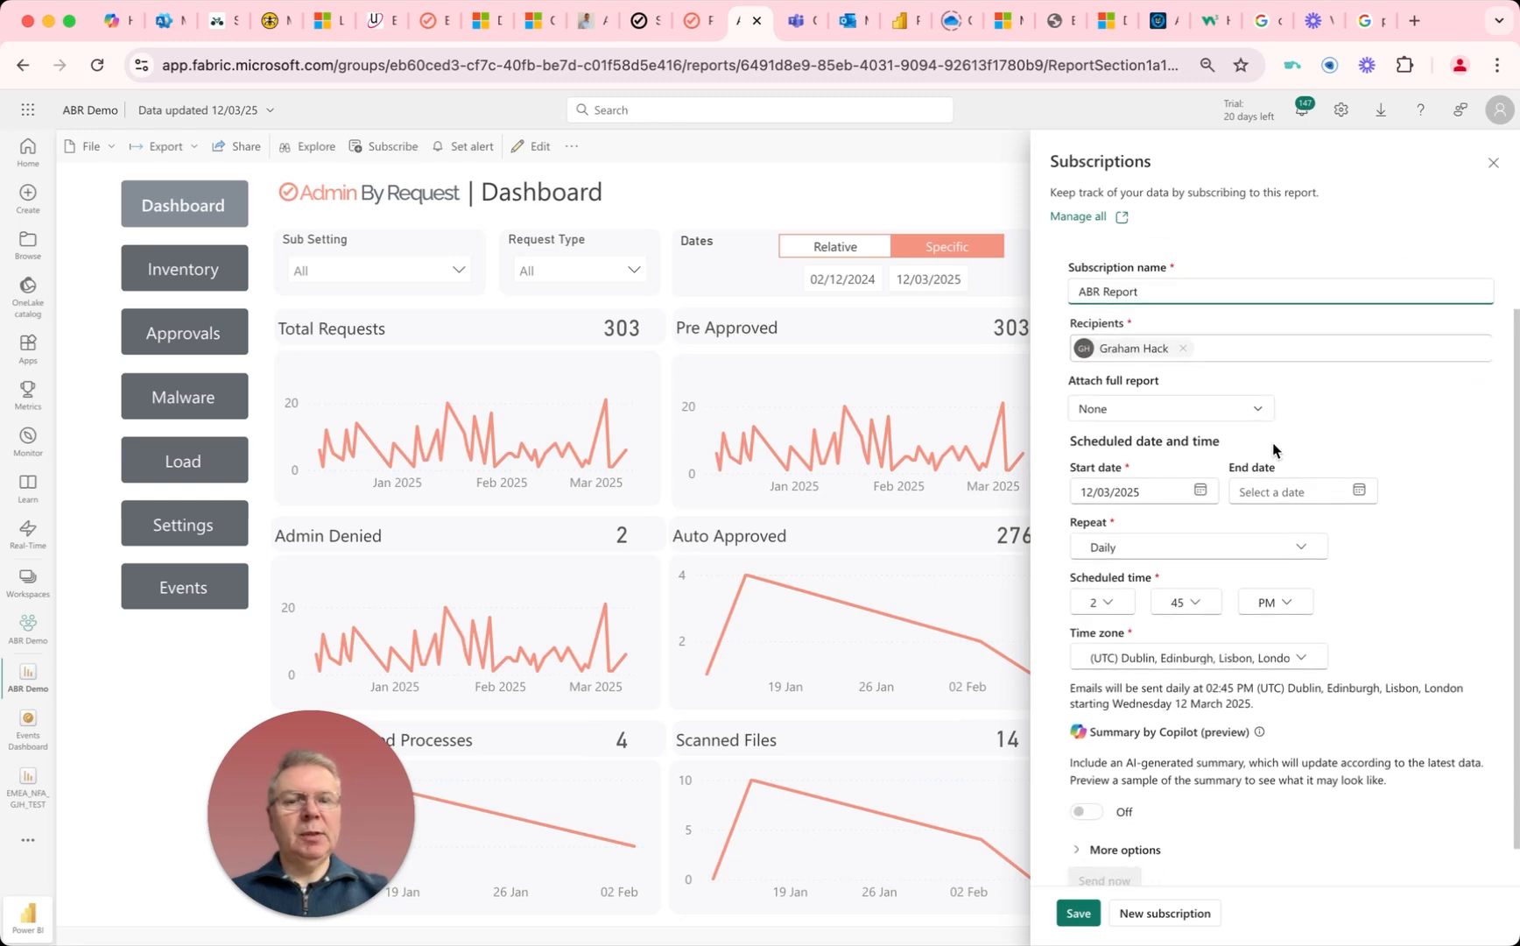
click(1259, 410)
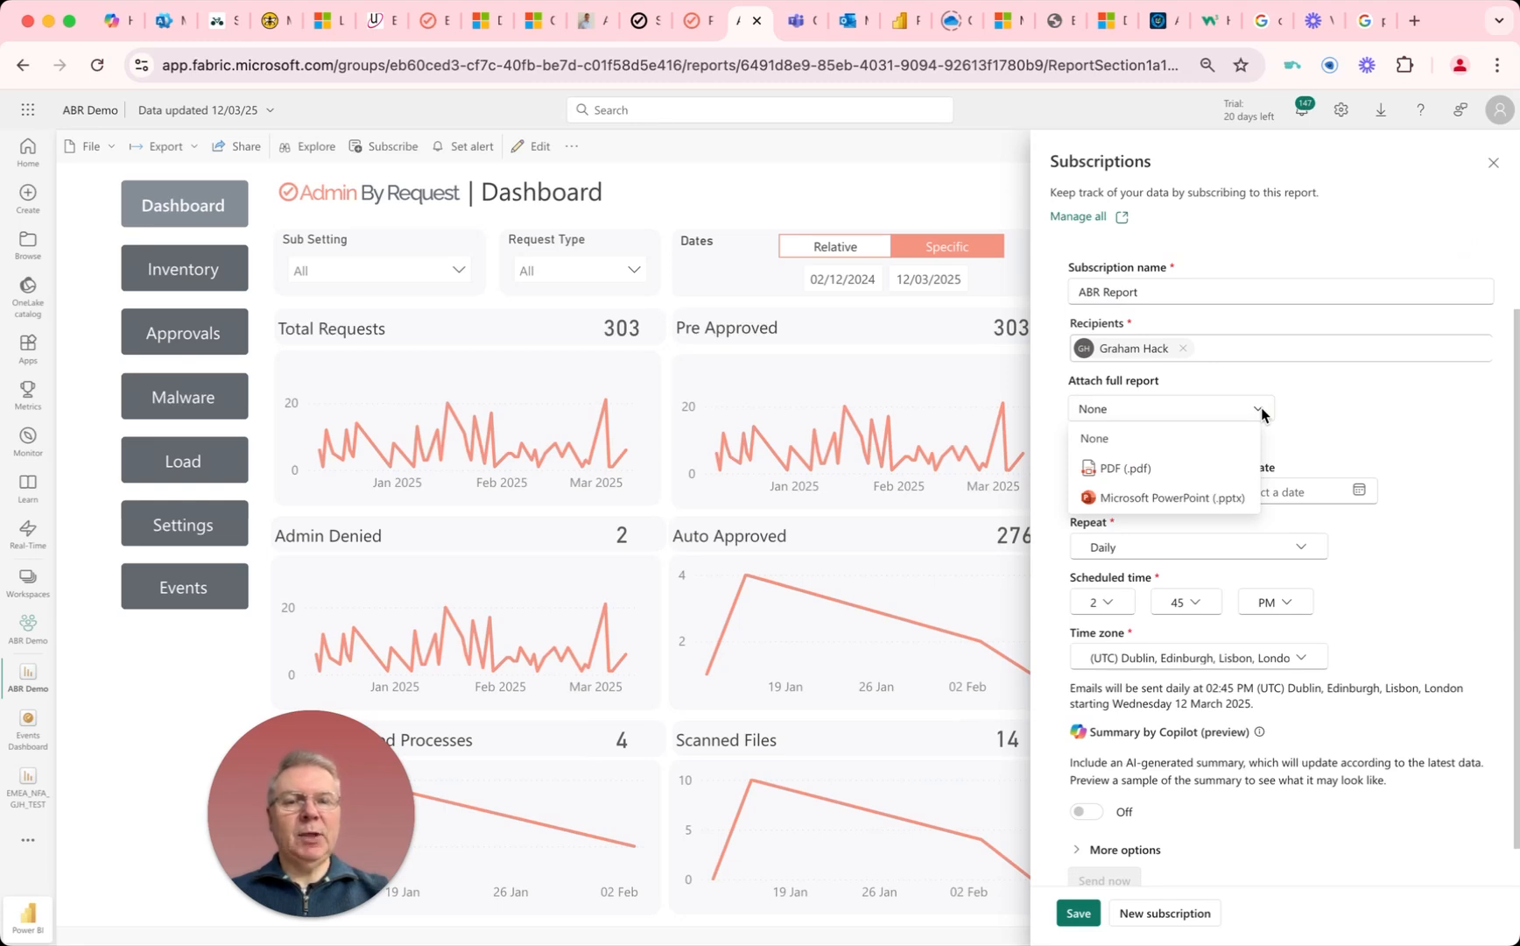
click(1172, 436)
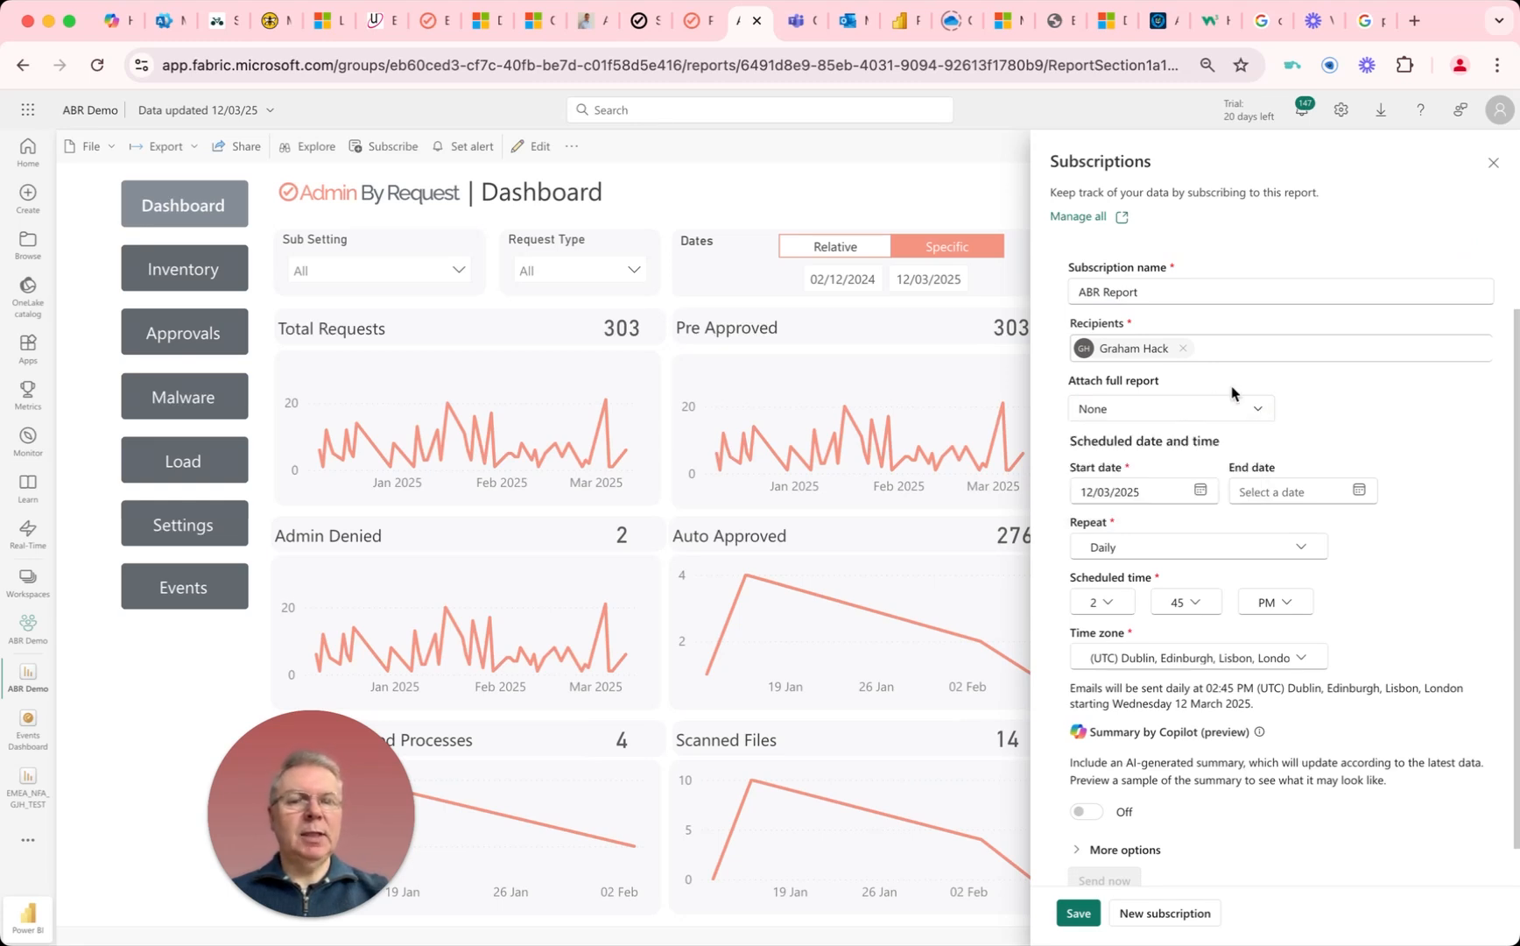
Step: Expand the subscription's additional options and set the email subject to "ABR Report"
scroll(1312, 419, down, 1)
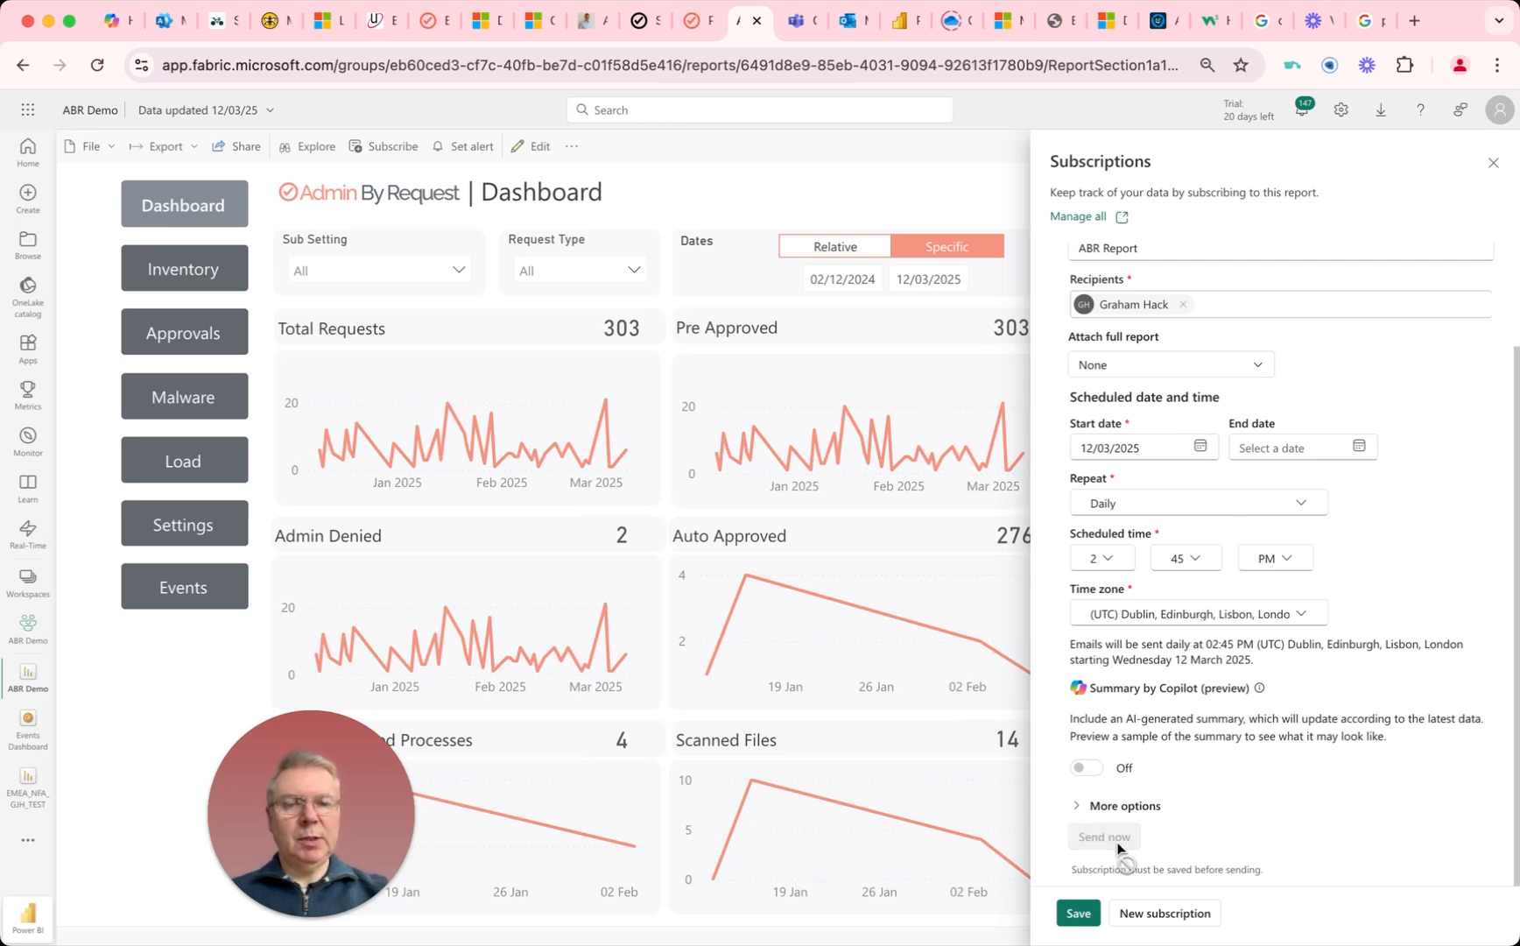
click(1086, 808)
scroll(1139, 770, down, 2)
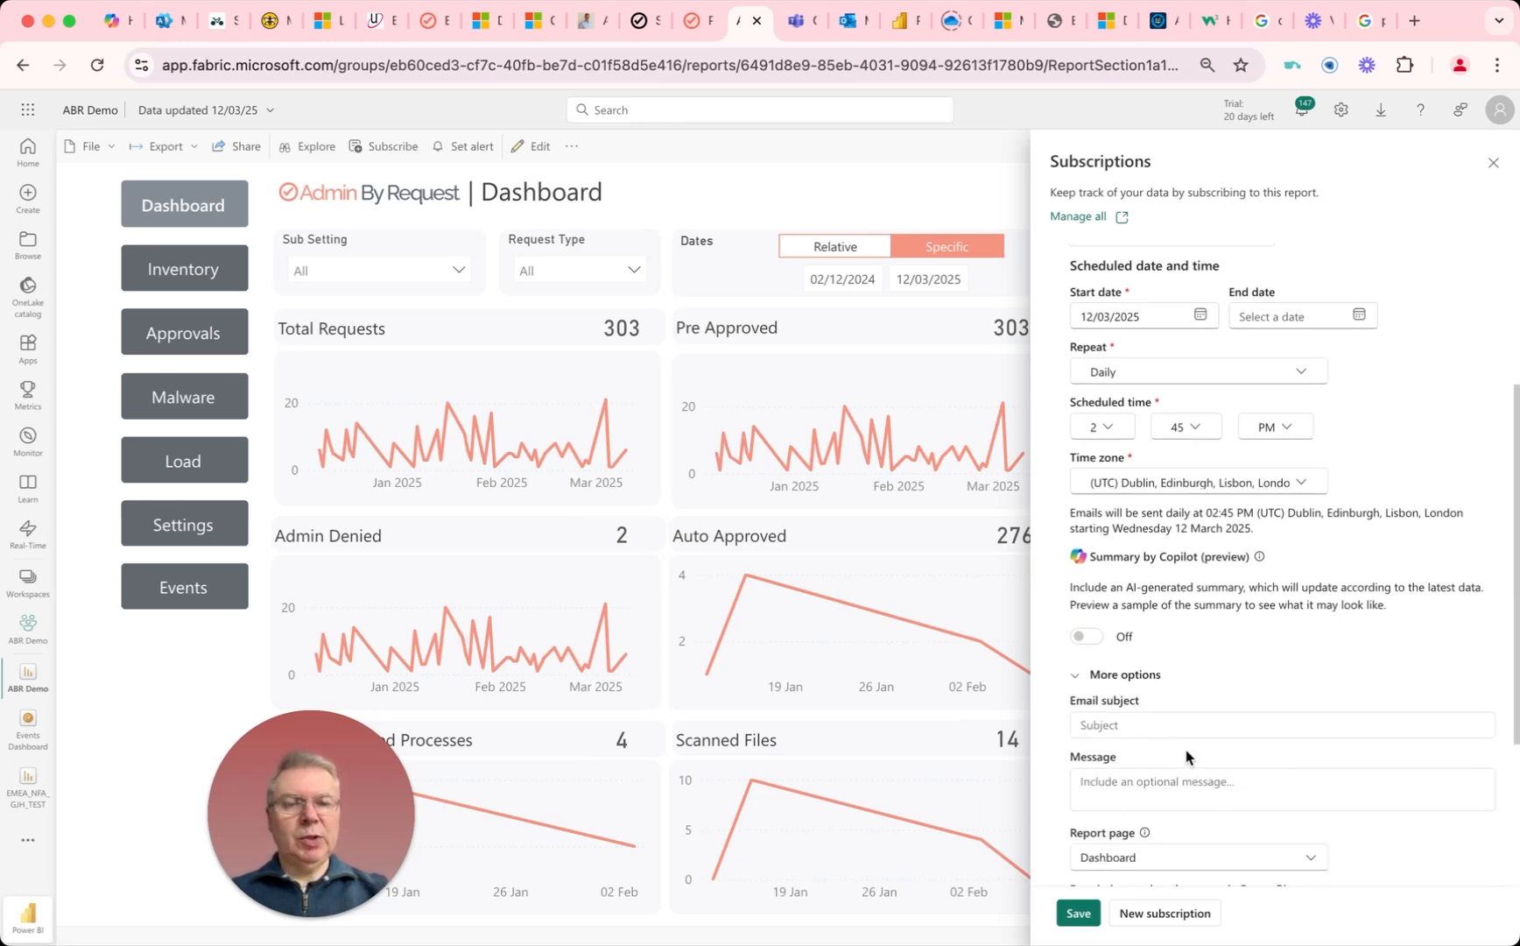
scroll(1189, 753, down, 1)
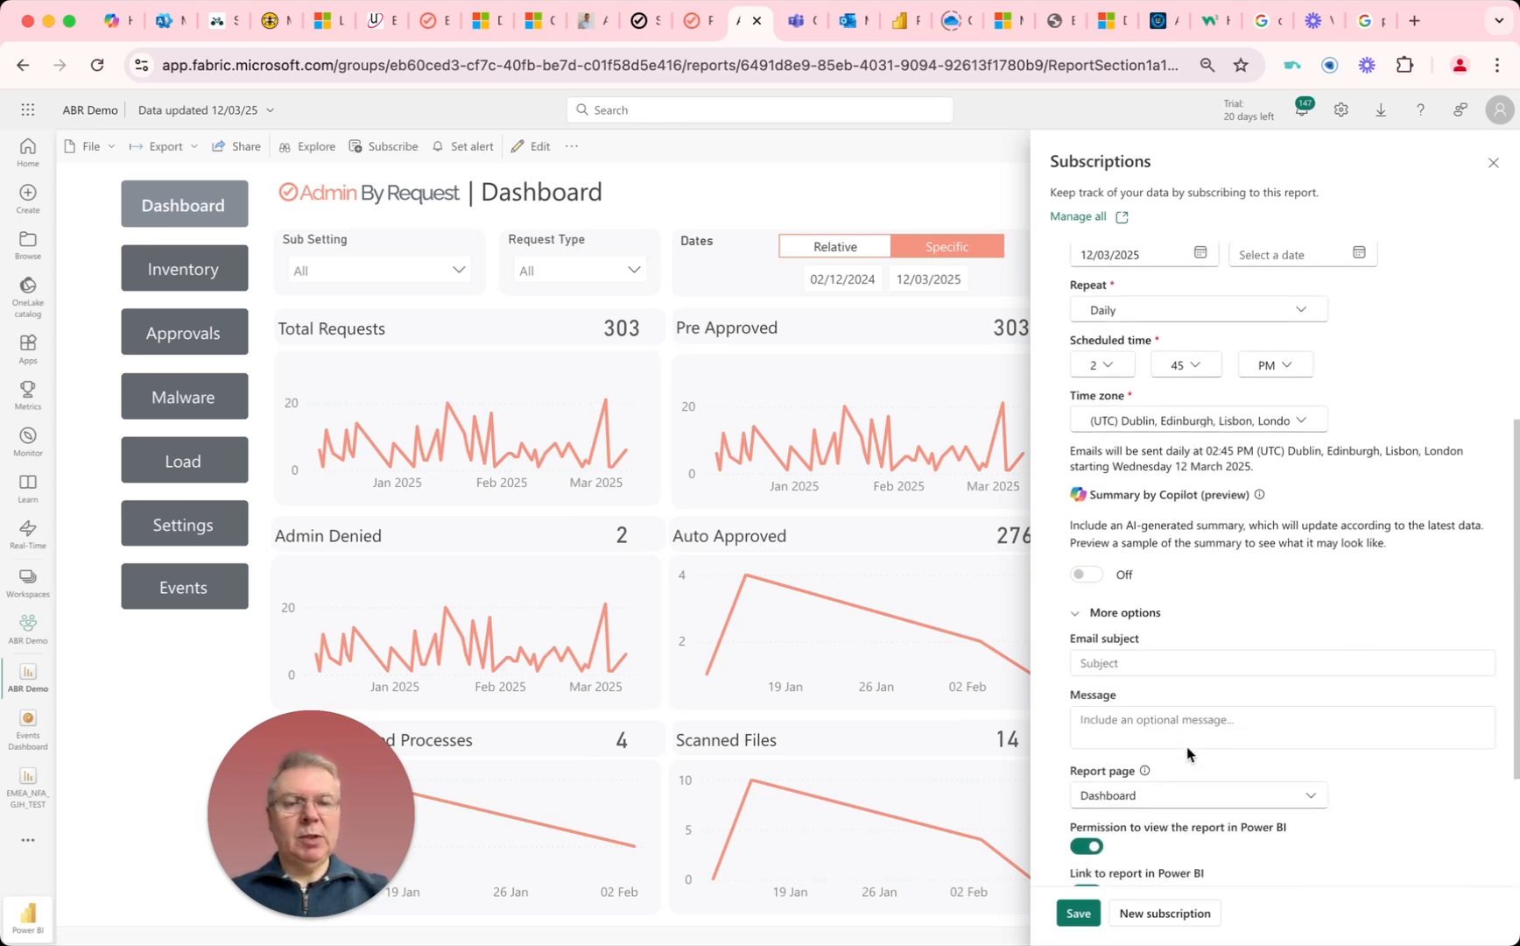
click(1090, 651)
text(ABR REport)
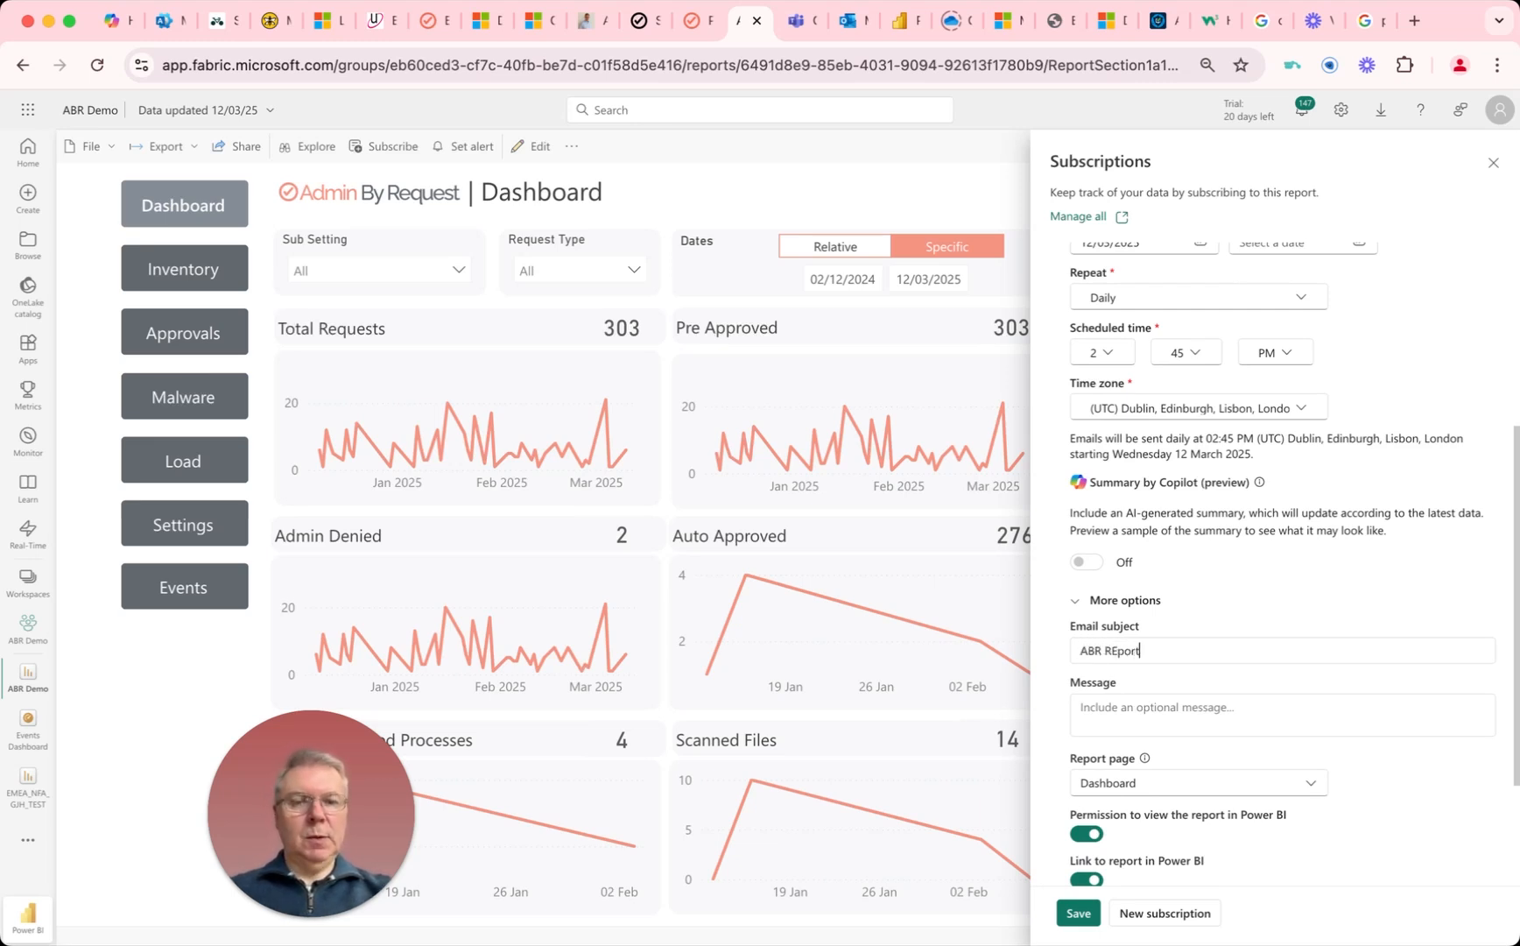
click(1117, 650)
key(BackSpace)
text(e)
Step: Save the ABR Report subscription and send its email immediately
scroll(1077, 688, down, 3)
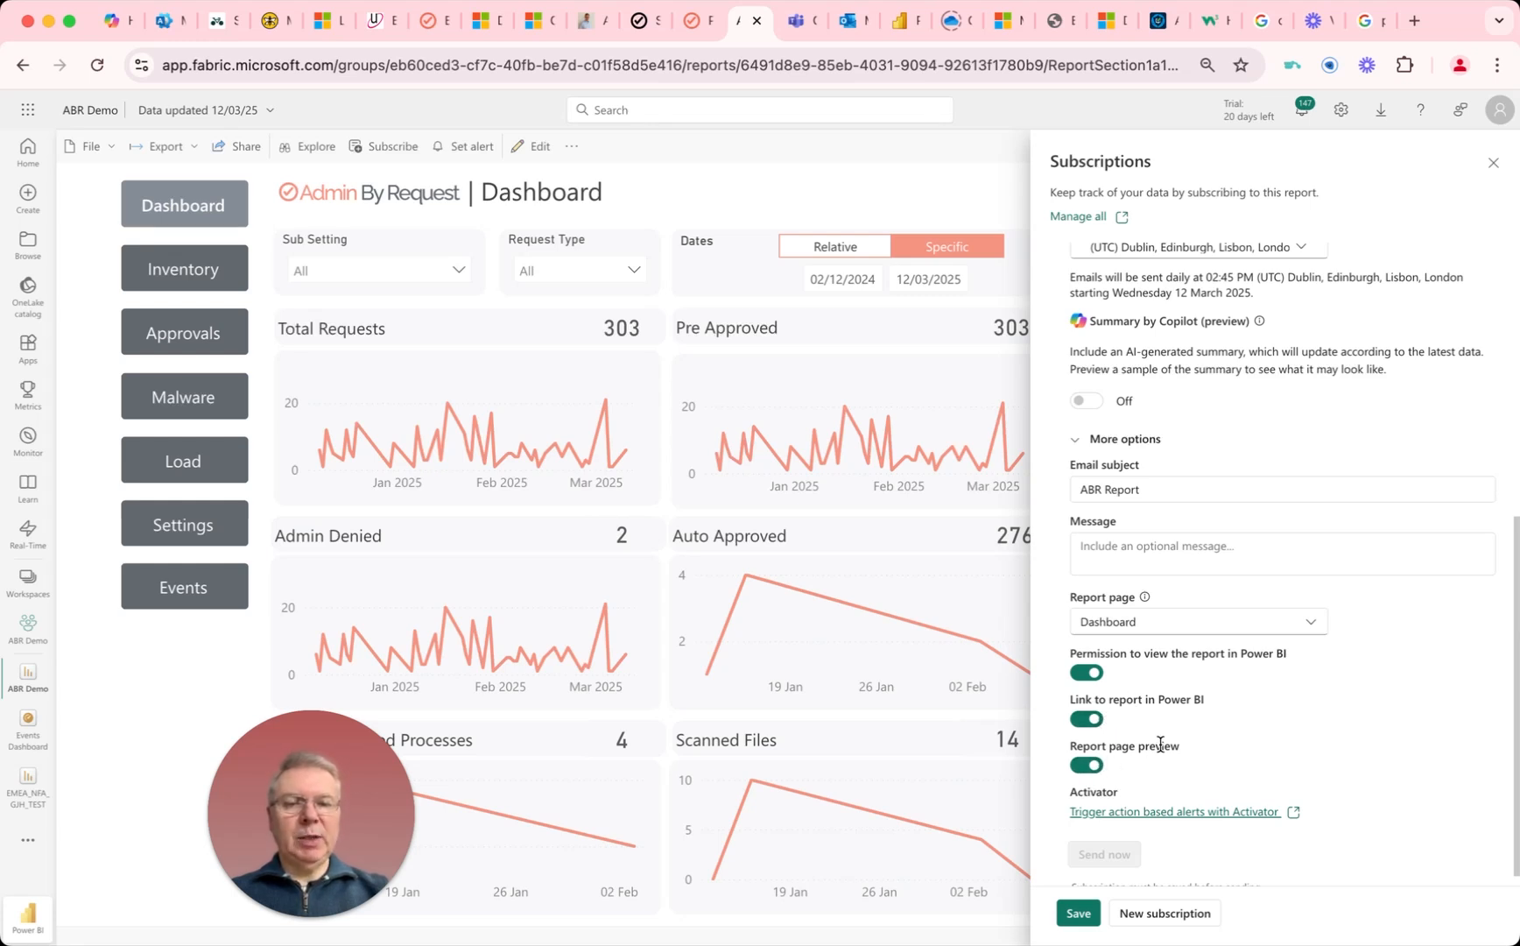
scroll(1137, 741, down, 1)
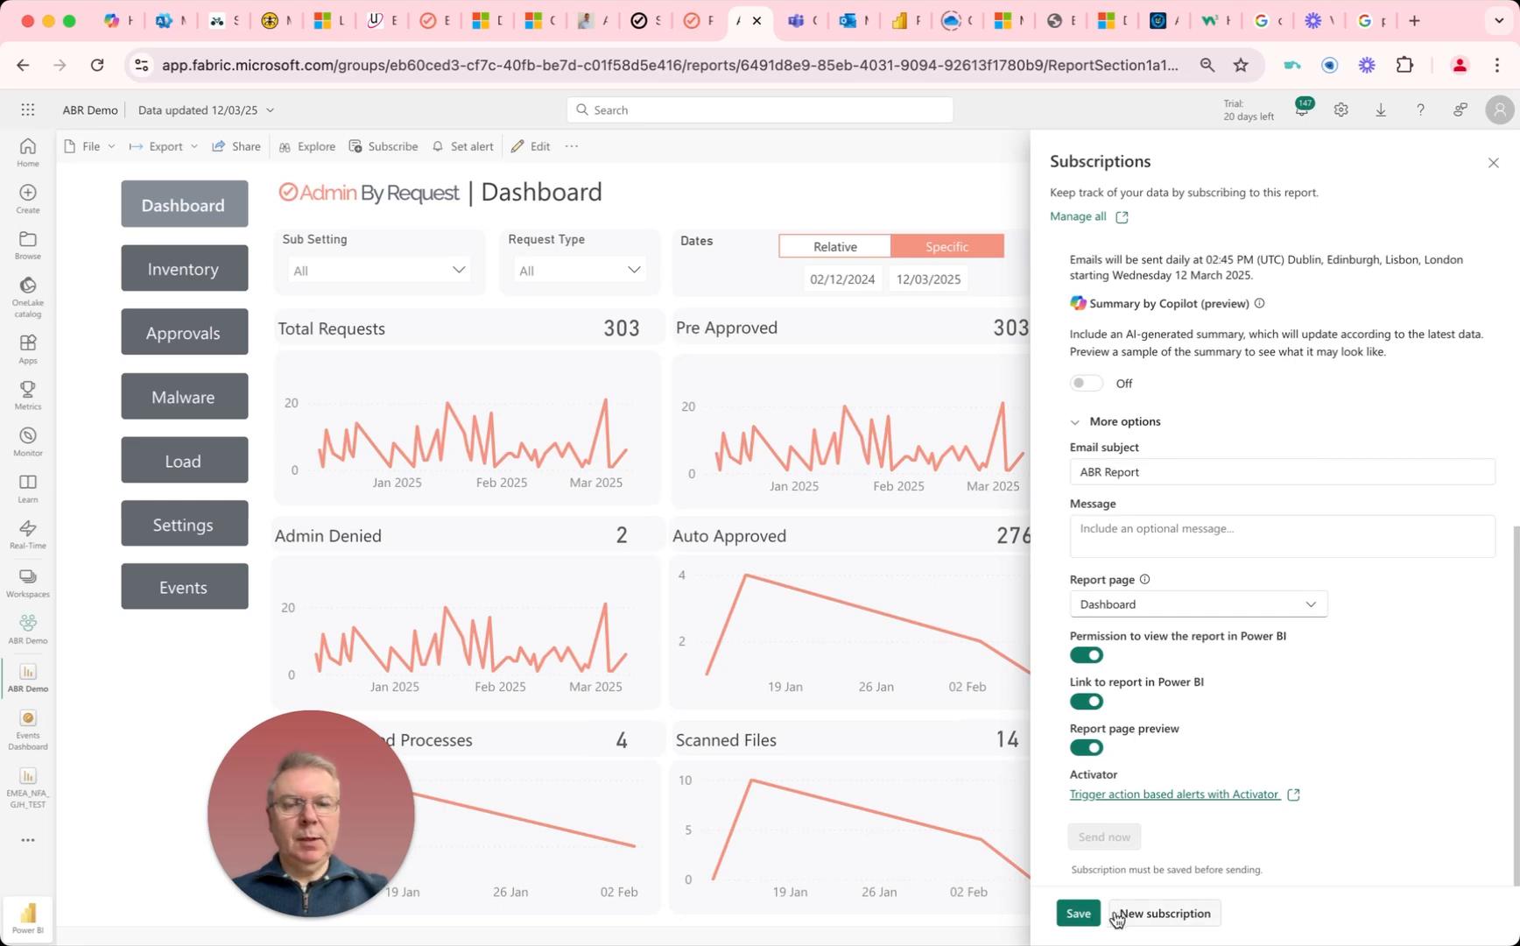
click(1079, 913)
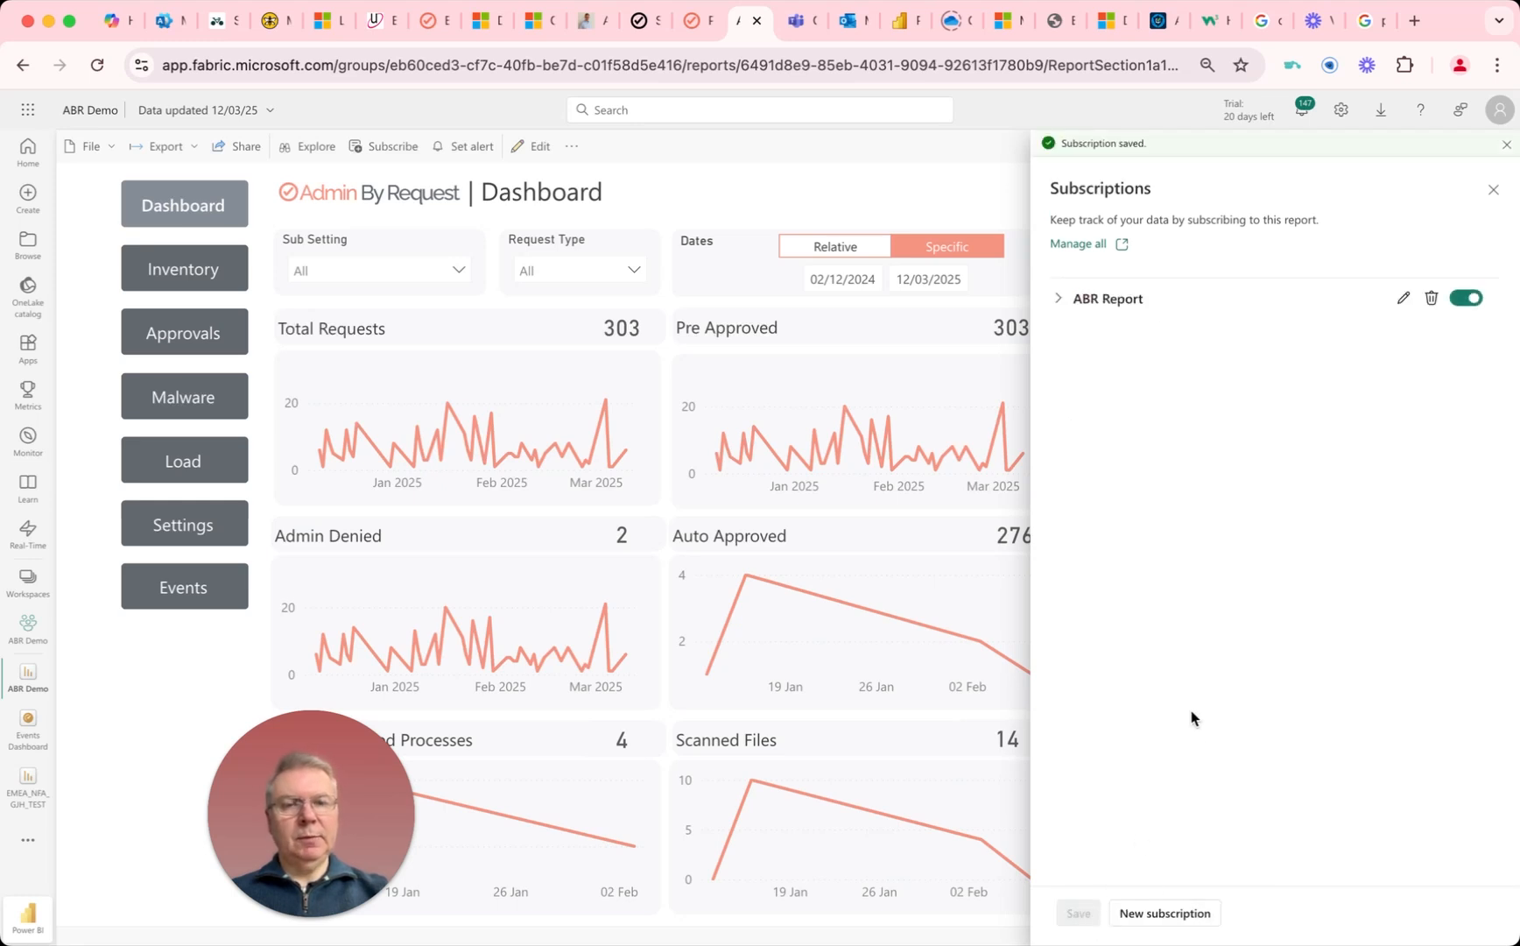
click(1058, 299)
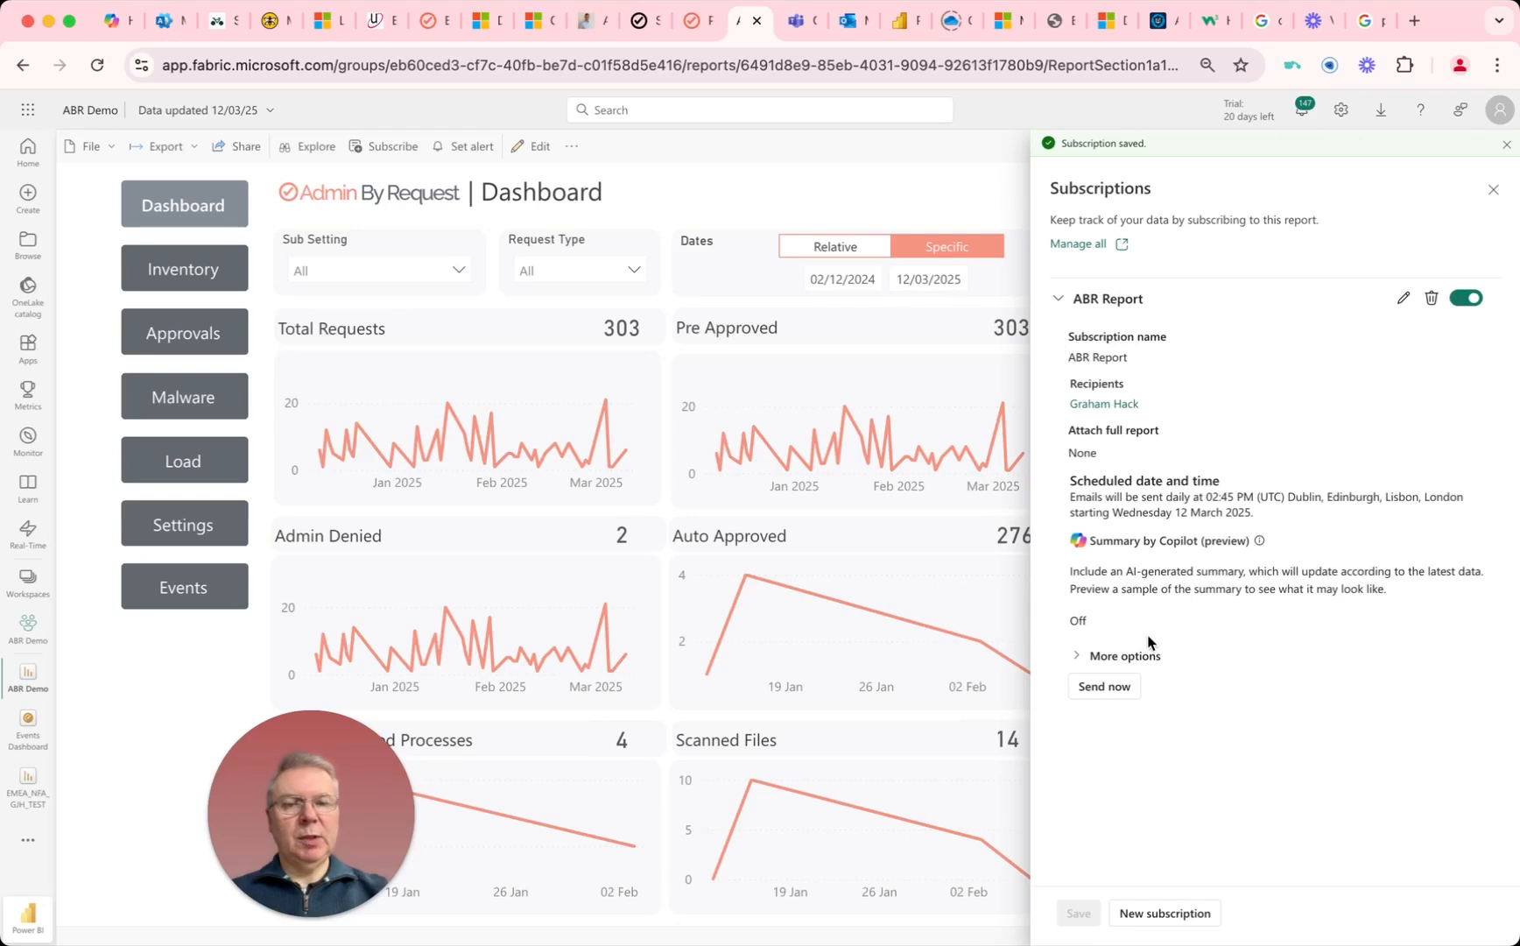
click(1104, 687)
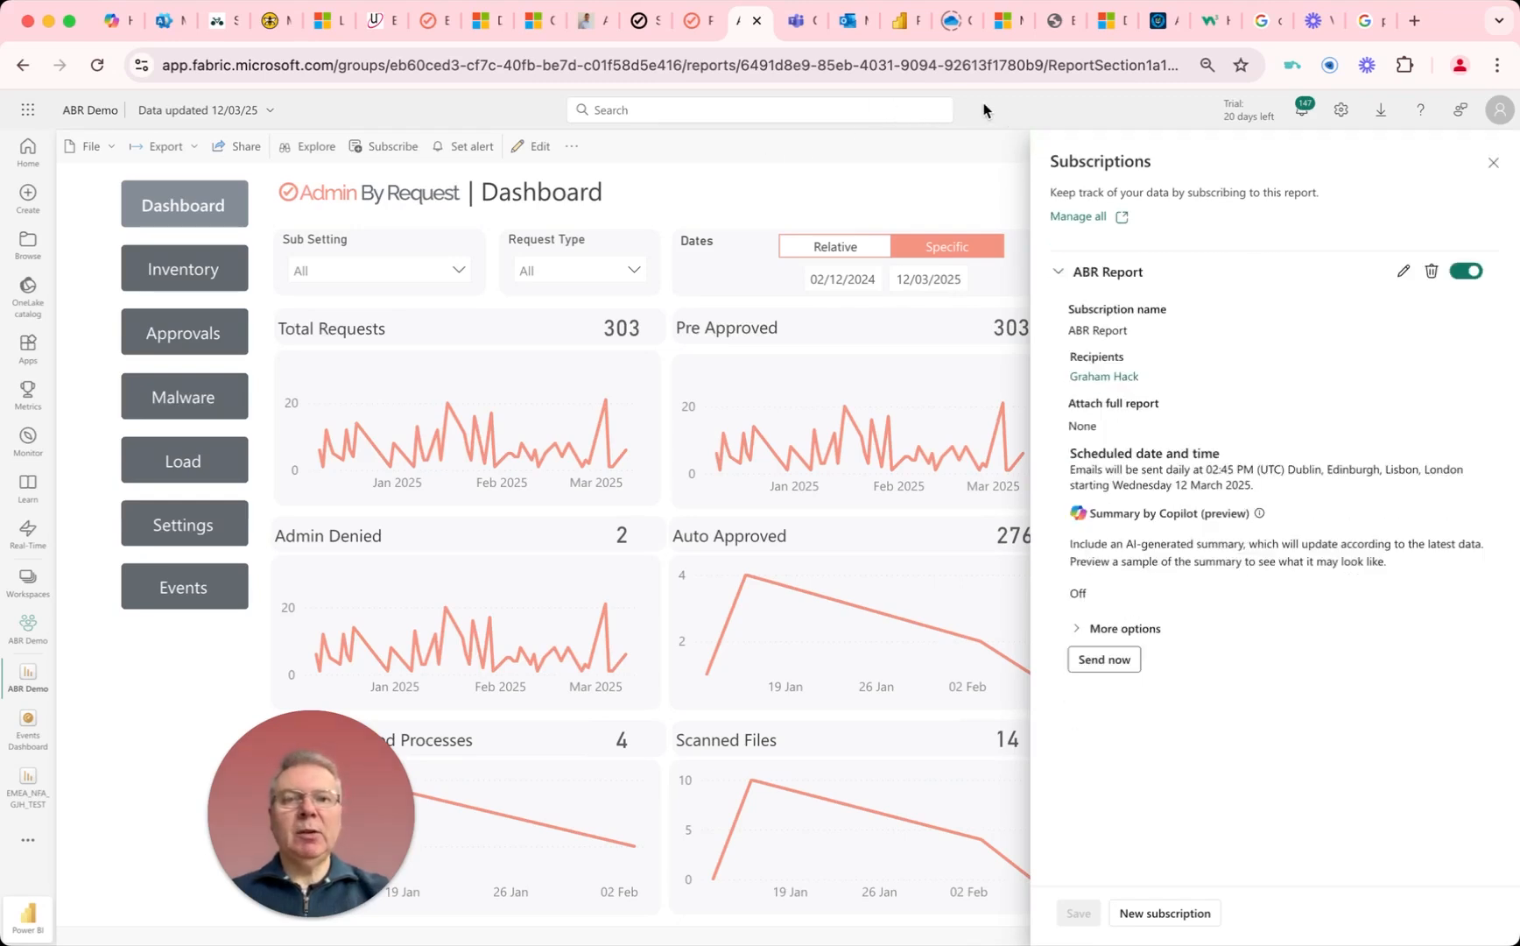
Step: Switch to Outlook and examine the ABR Report email from Microsoft Power BI, including its report link and dashboard image
click(851, 25)
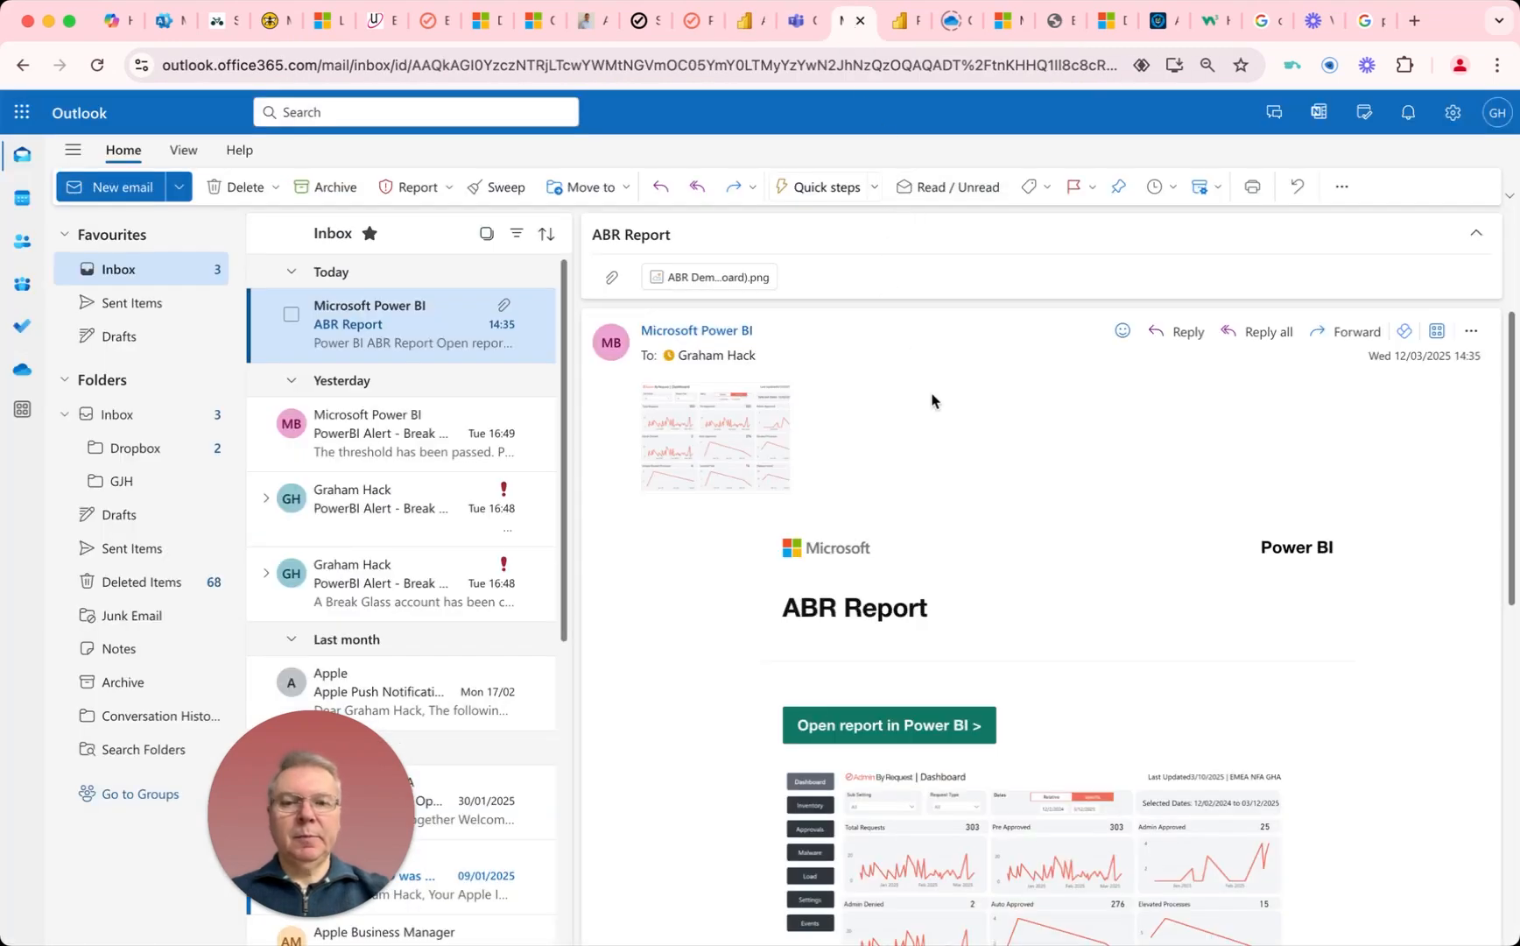
scroll(1009, 505, down, 3)
scroll(1008, 499, up, 2)
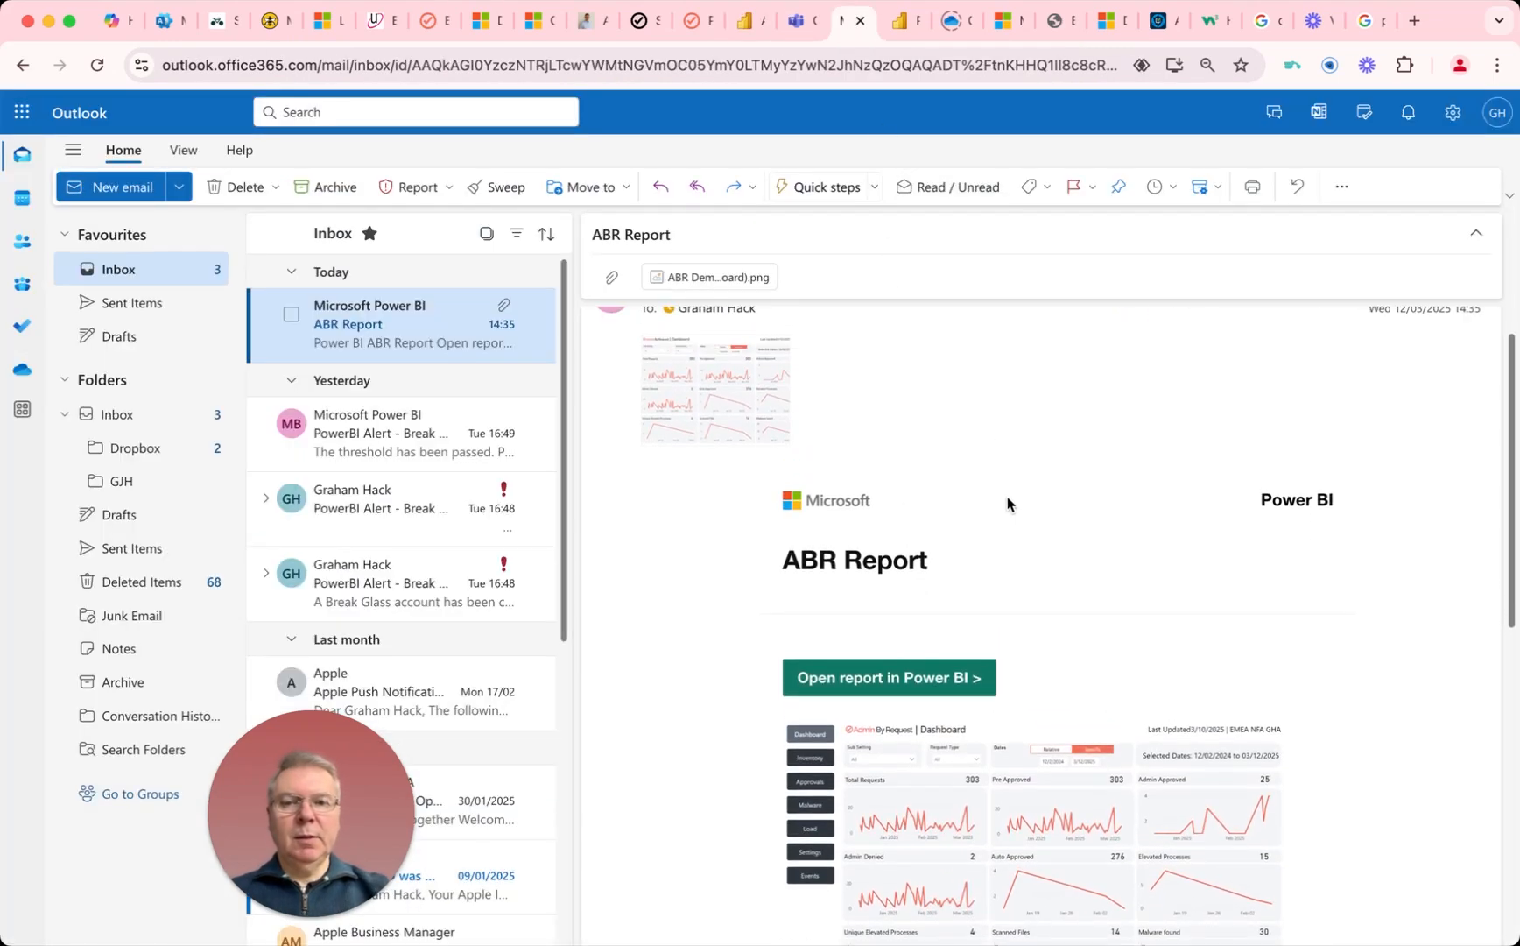
scroll(947, 501, down, 2)
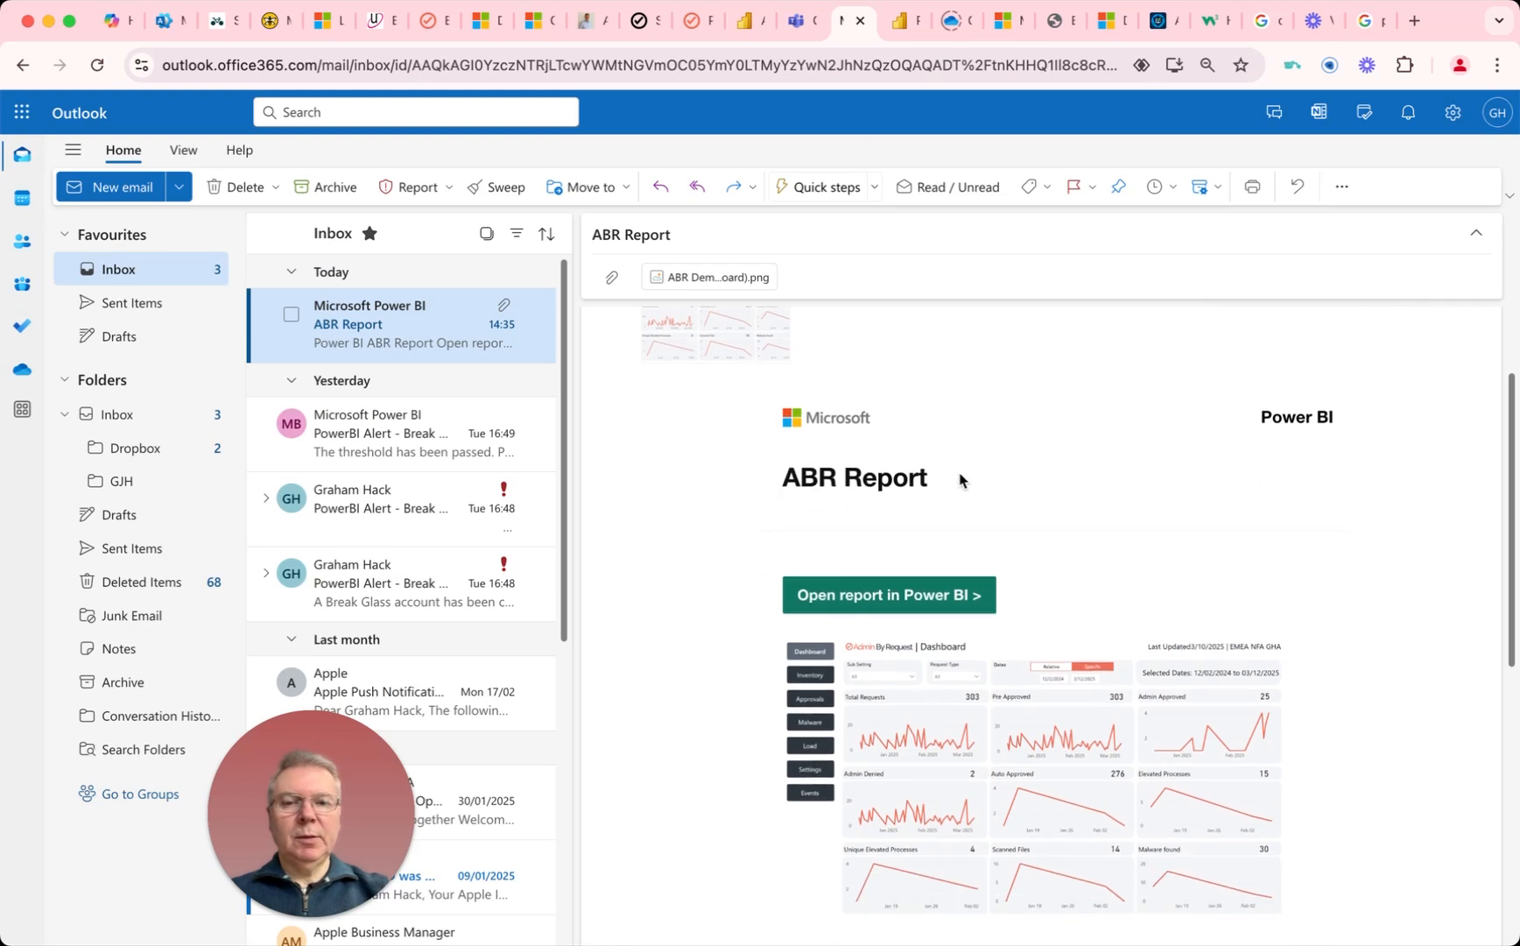
scroll(979, 517, down, 1)
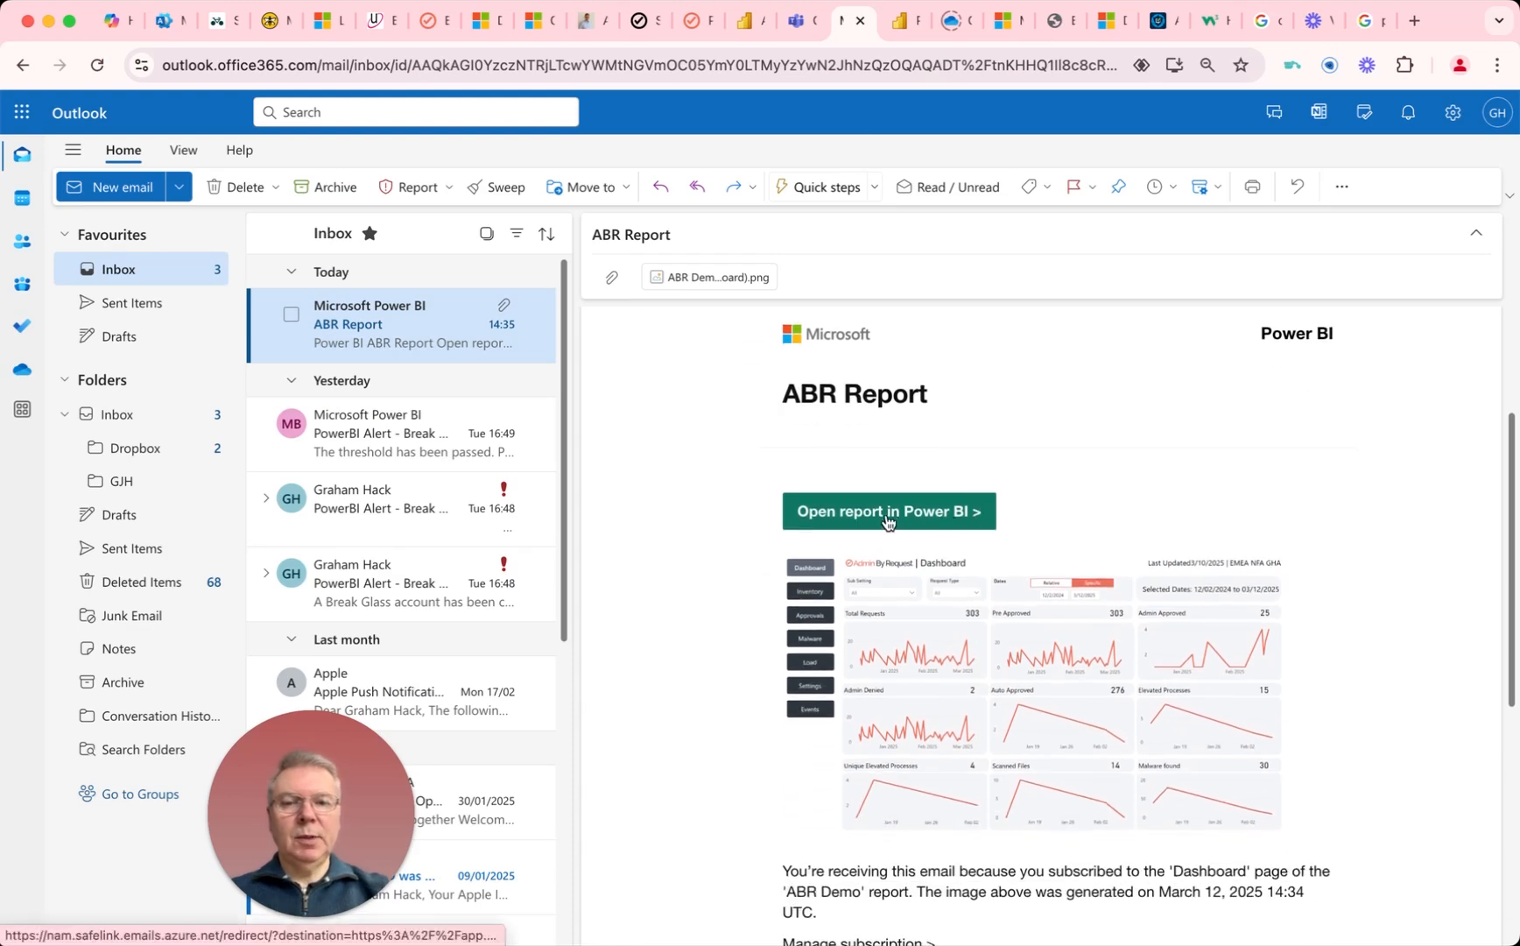
scroll(933, 516, down, 5)
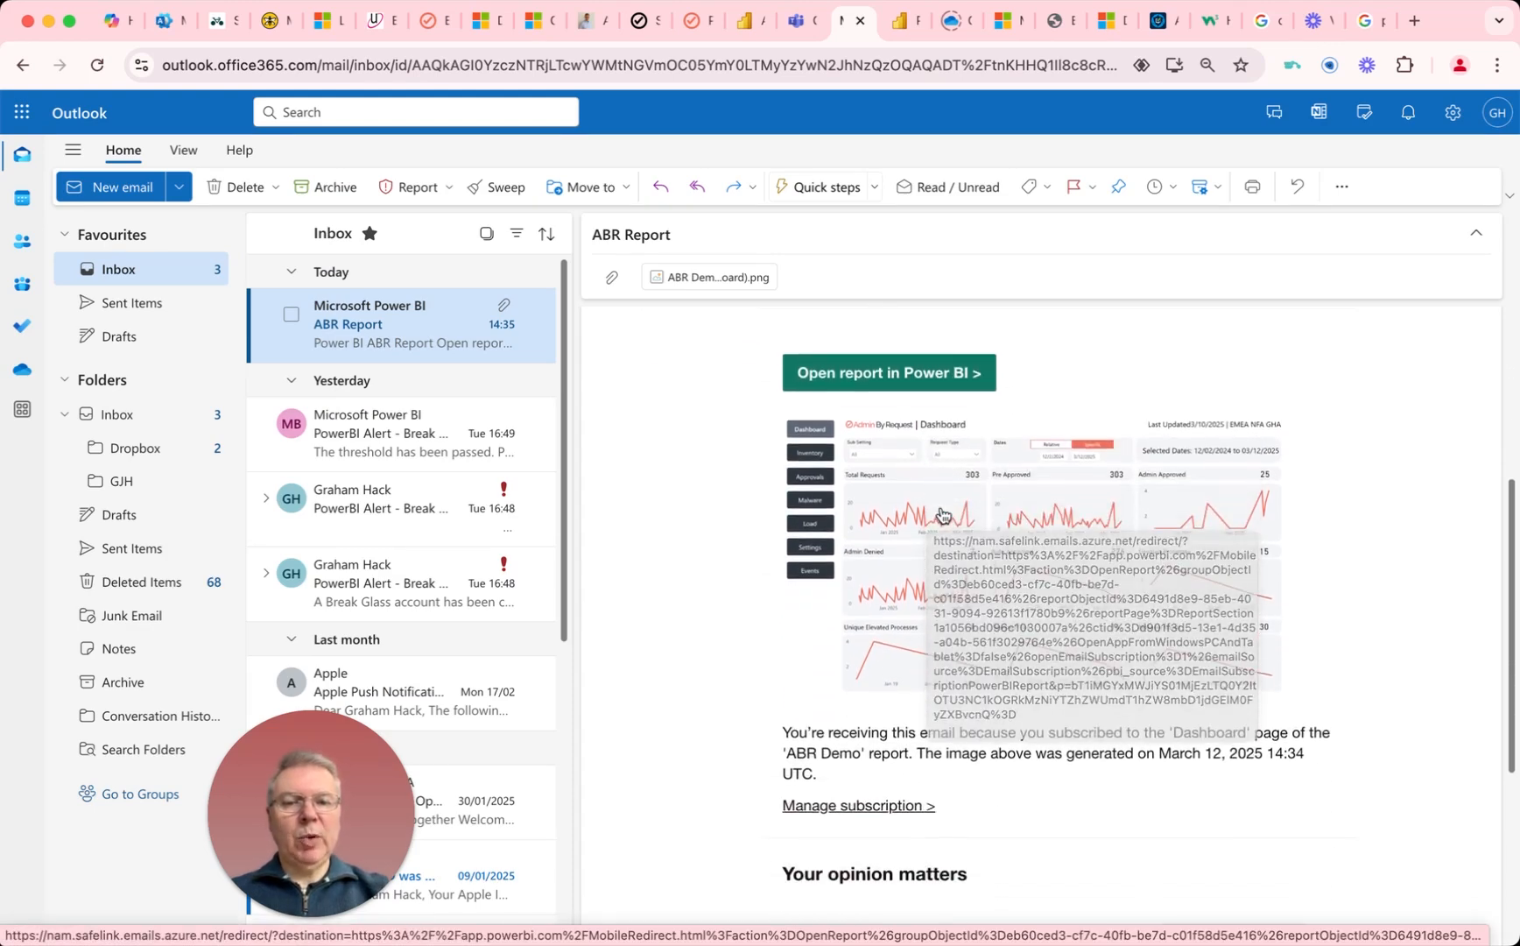
scroll(937, 516, up, 9)
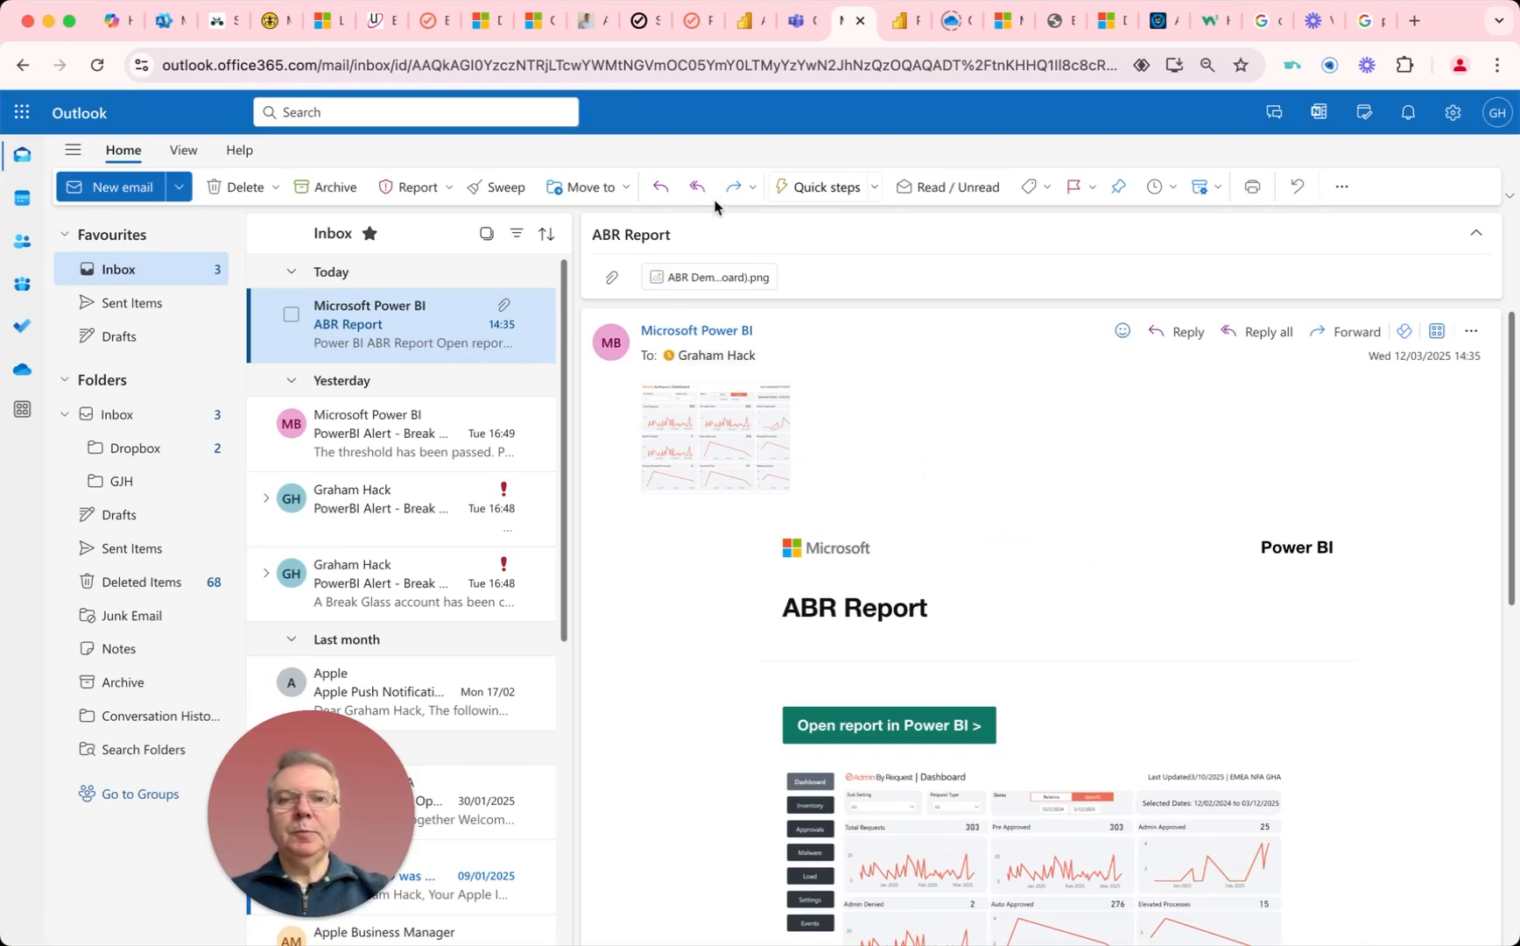
Step: Return to the Power BI report, view the ABR Report subscription's editable settings and close them without changes
click(743, 21)
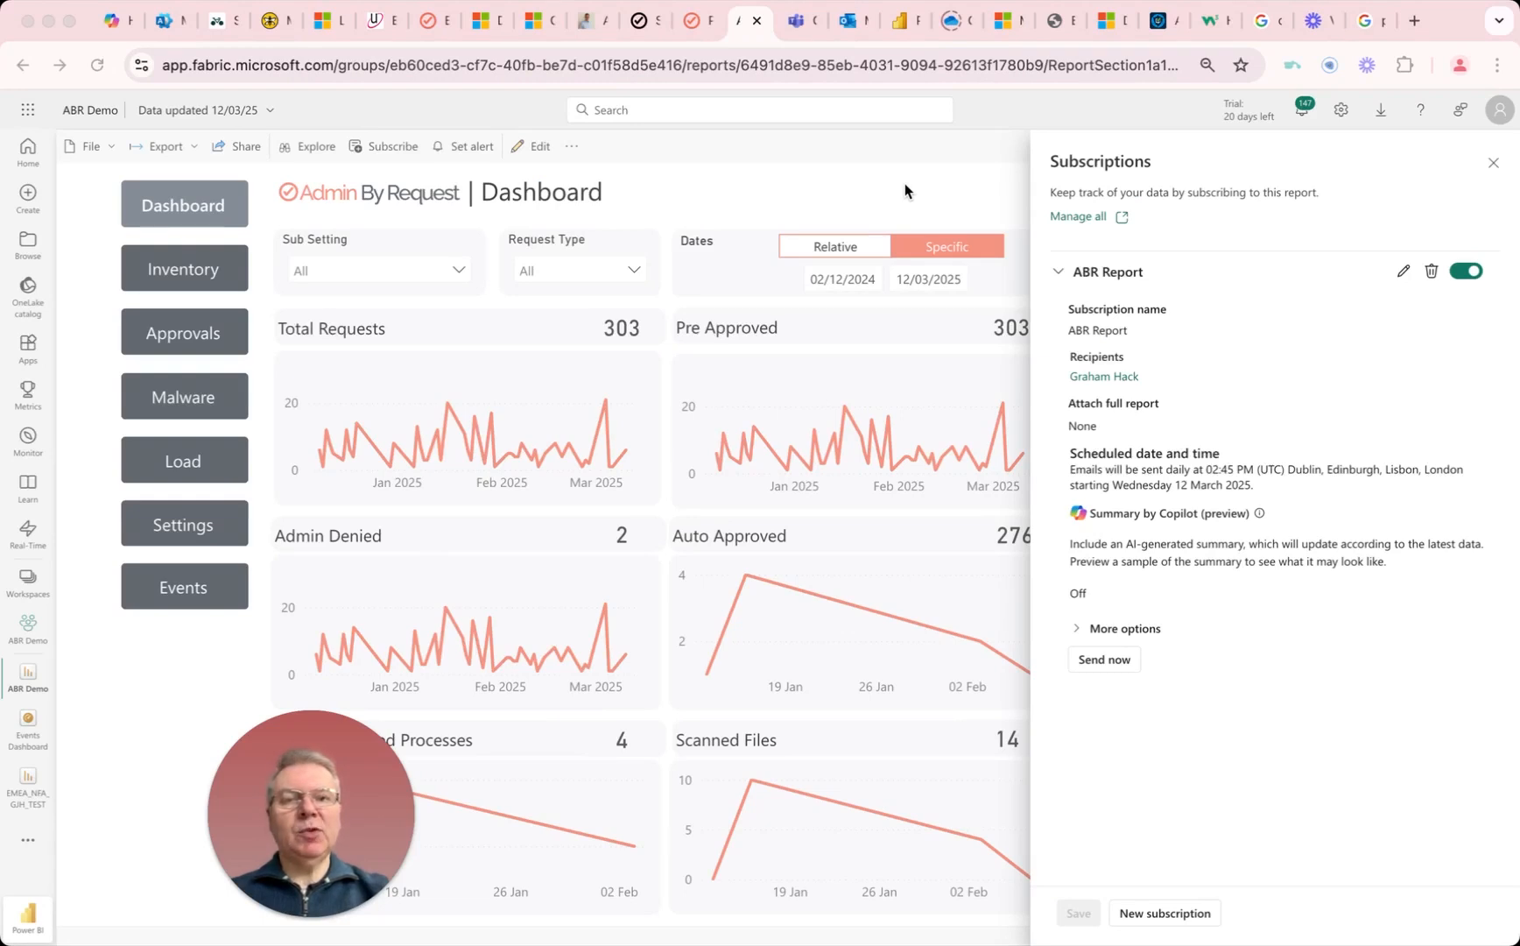
click(1401, 273)
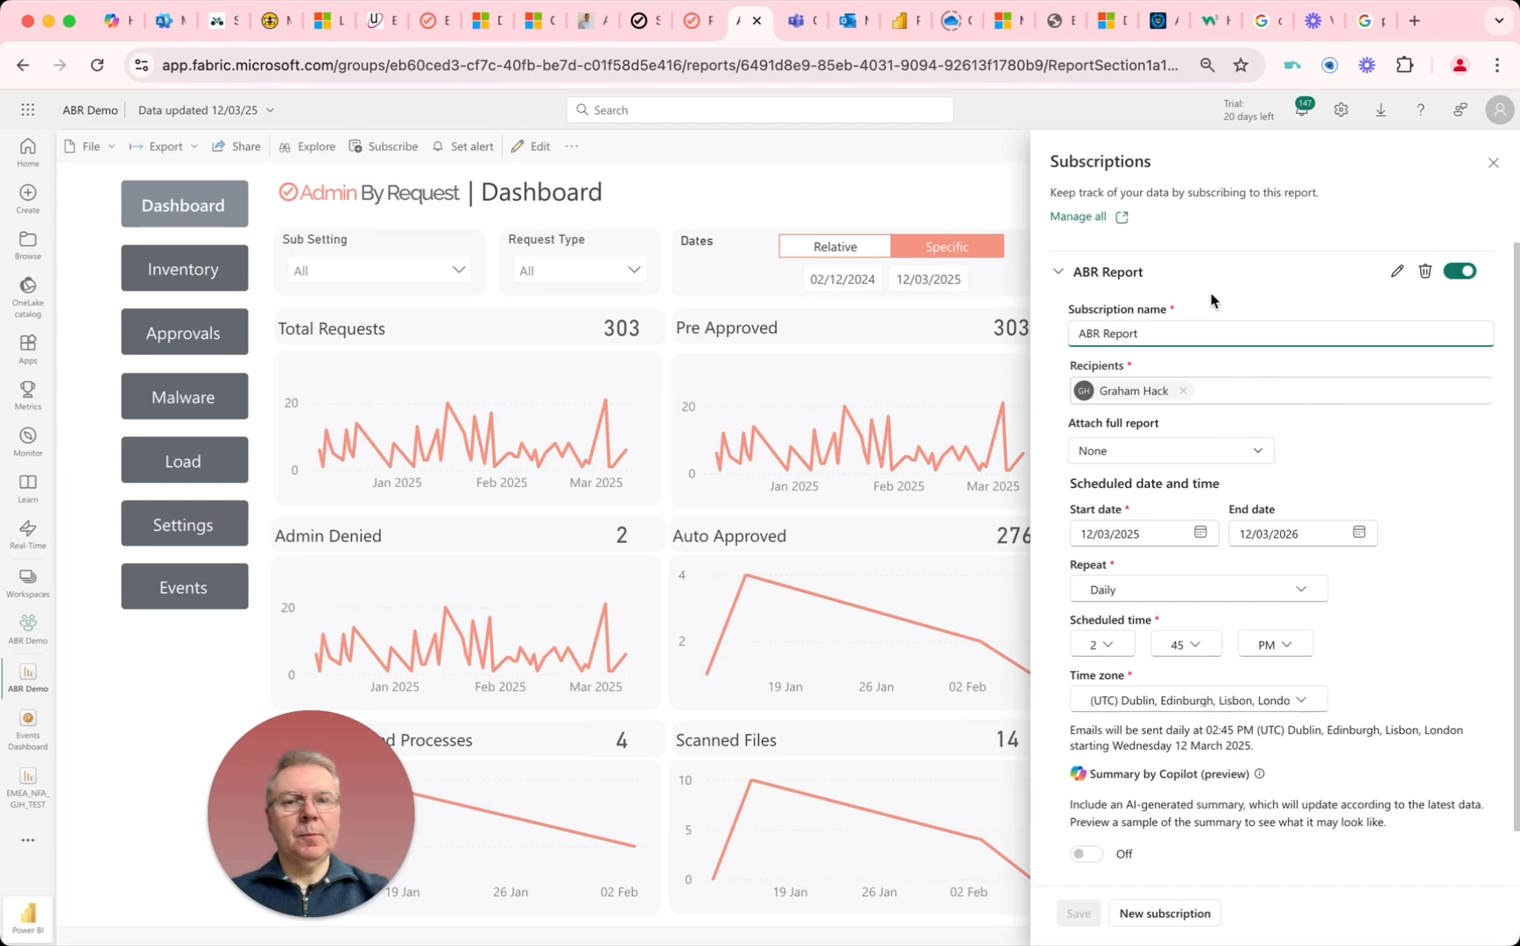
click(1493, 162)
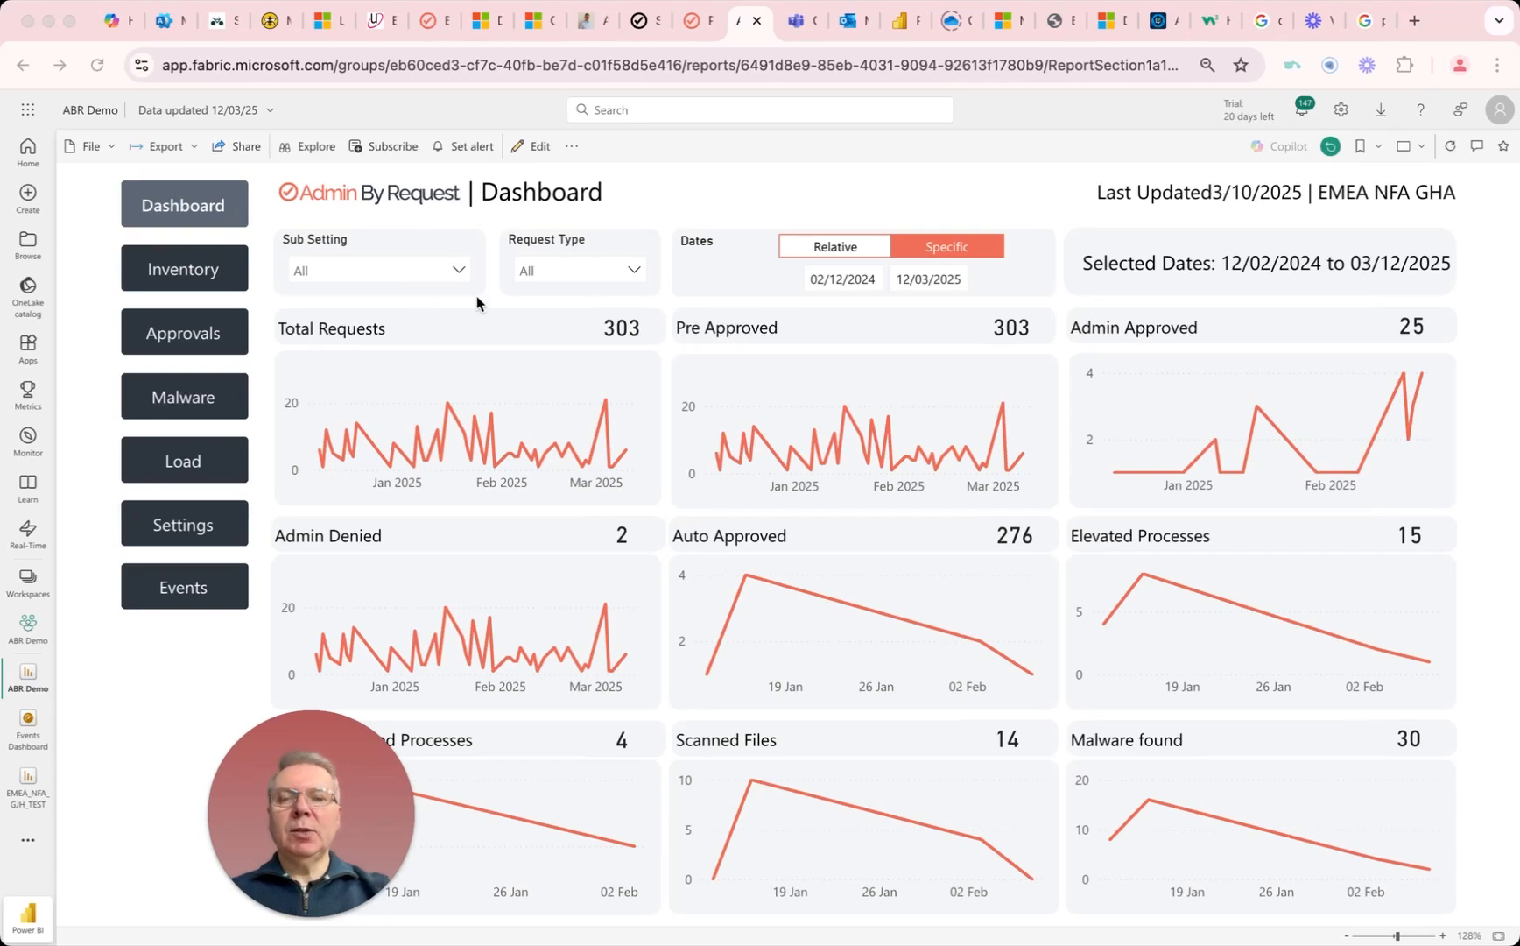
Step: Pin the report's Events Overview page live to a new dashboard named "Events Report"
click(174, 595)
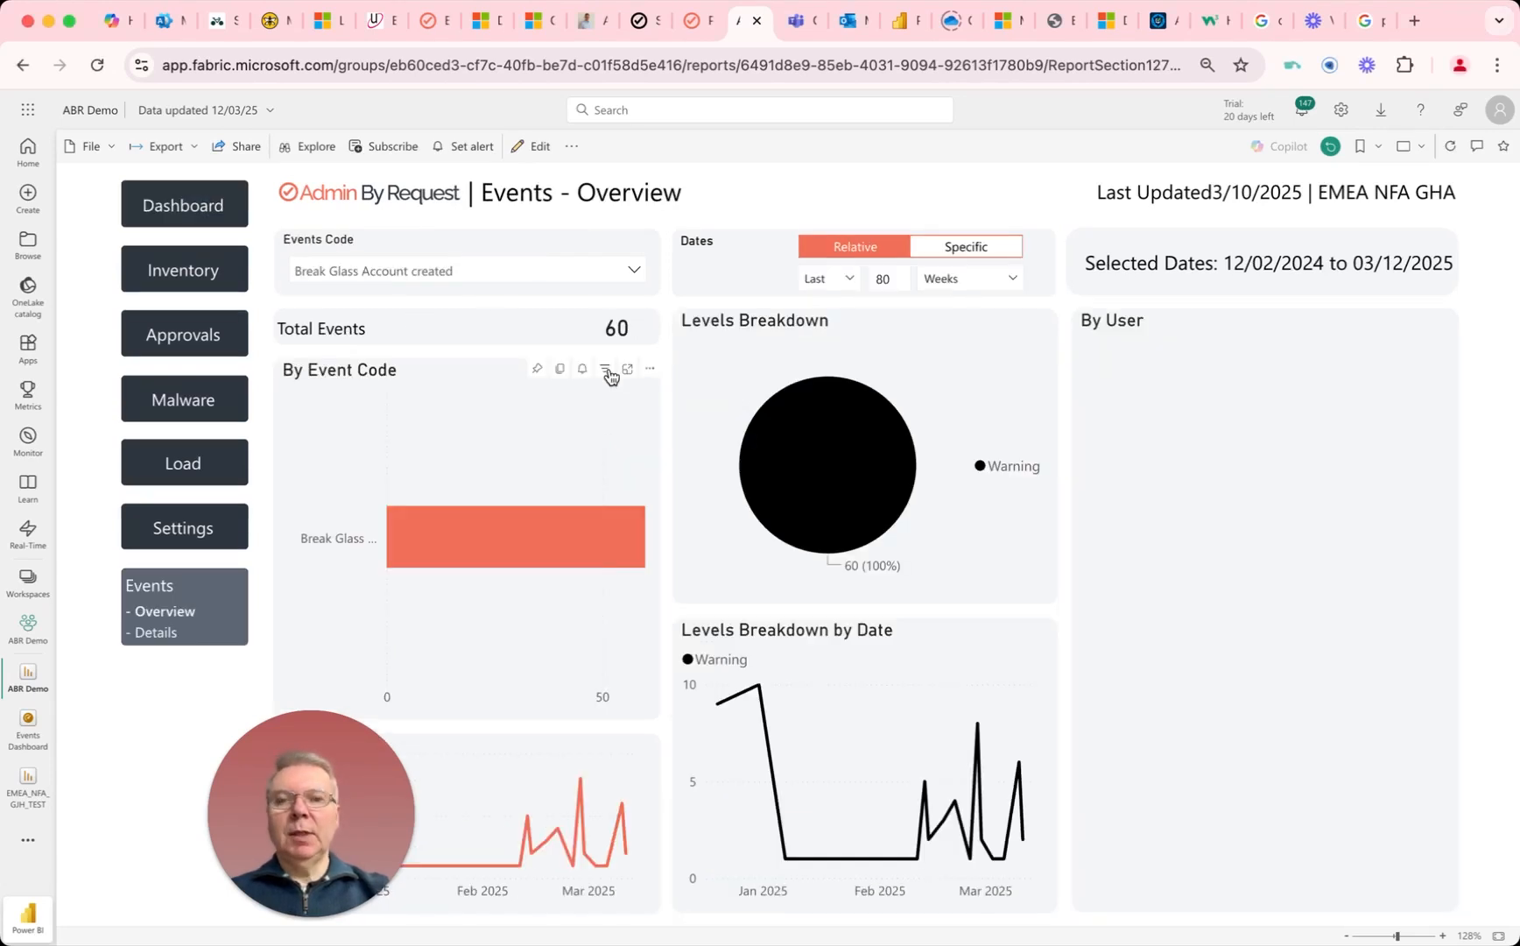
click(574, 149)
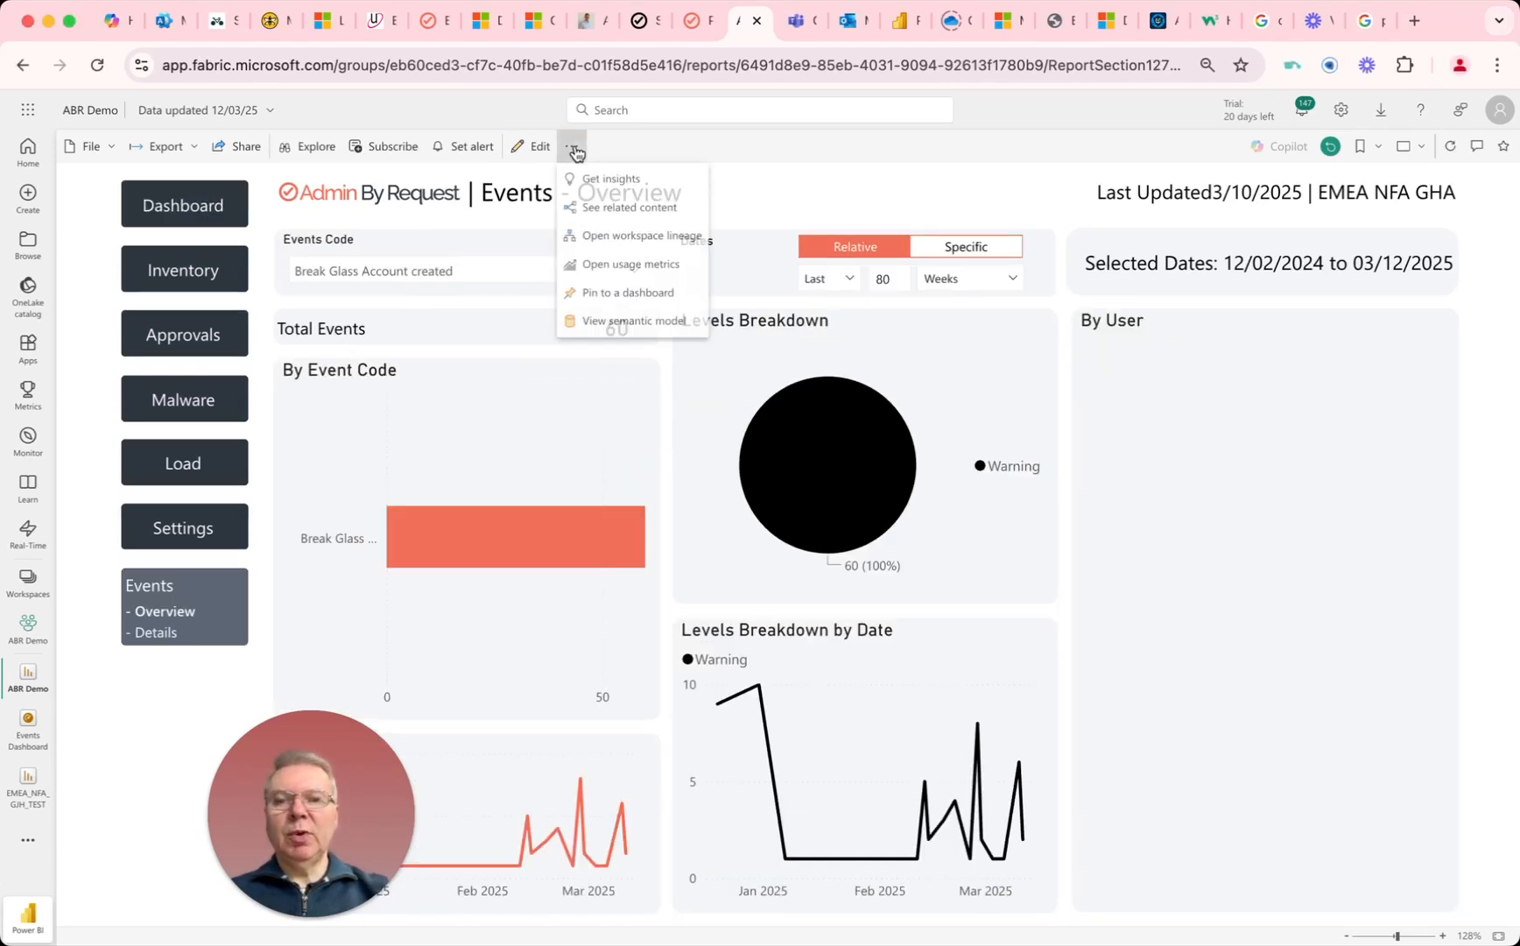
click(608, 298)
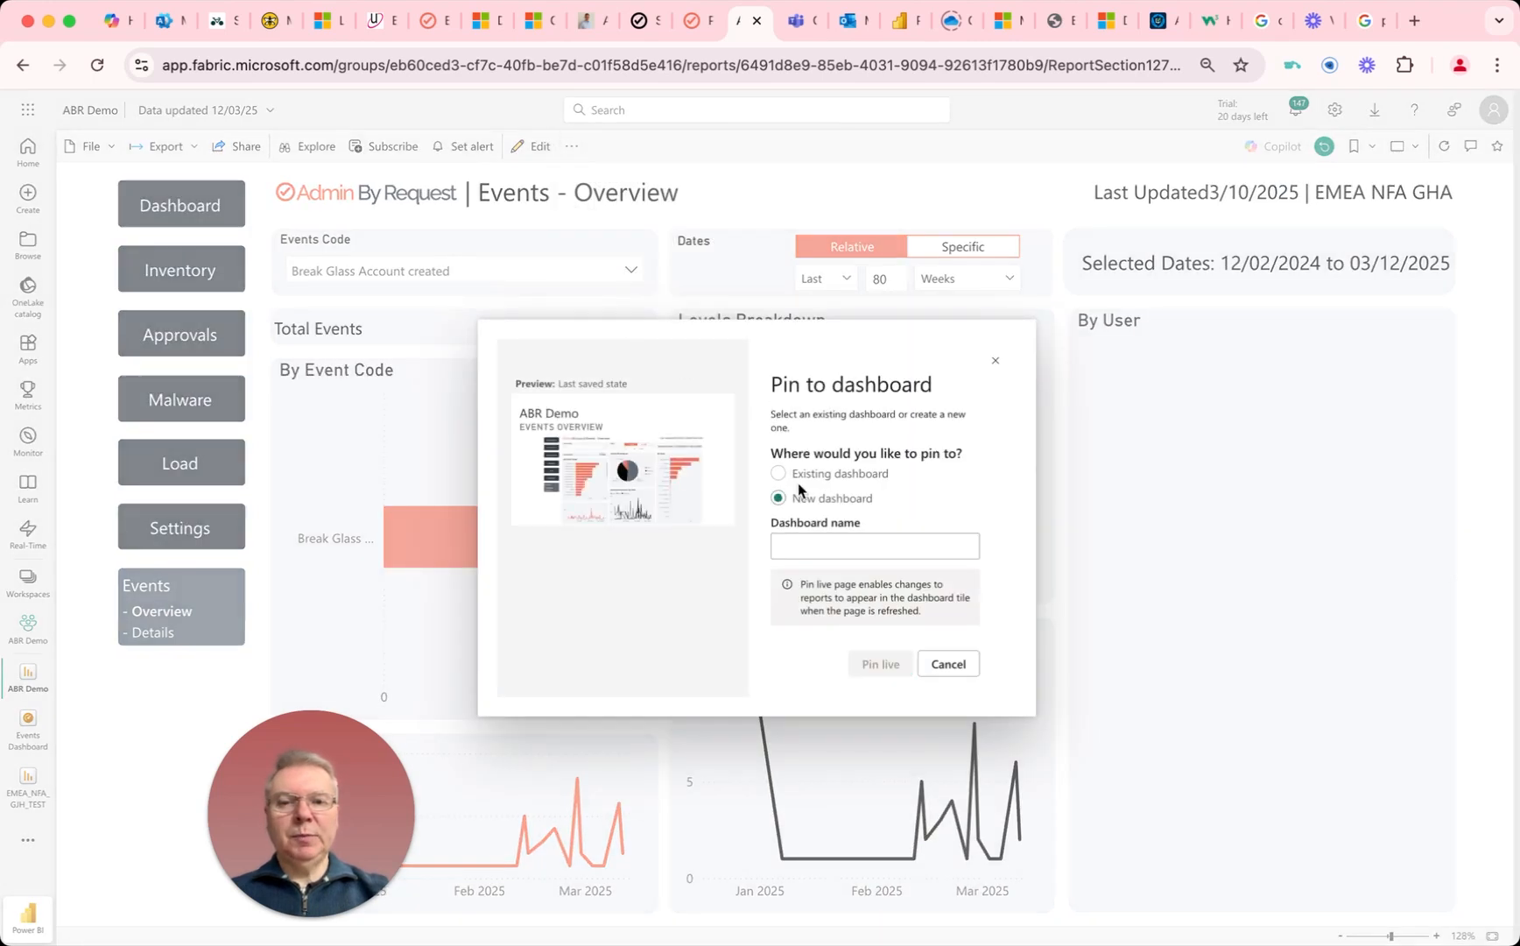
click(802, 547)
text(E)
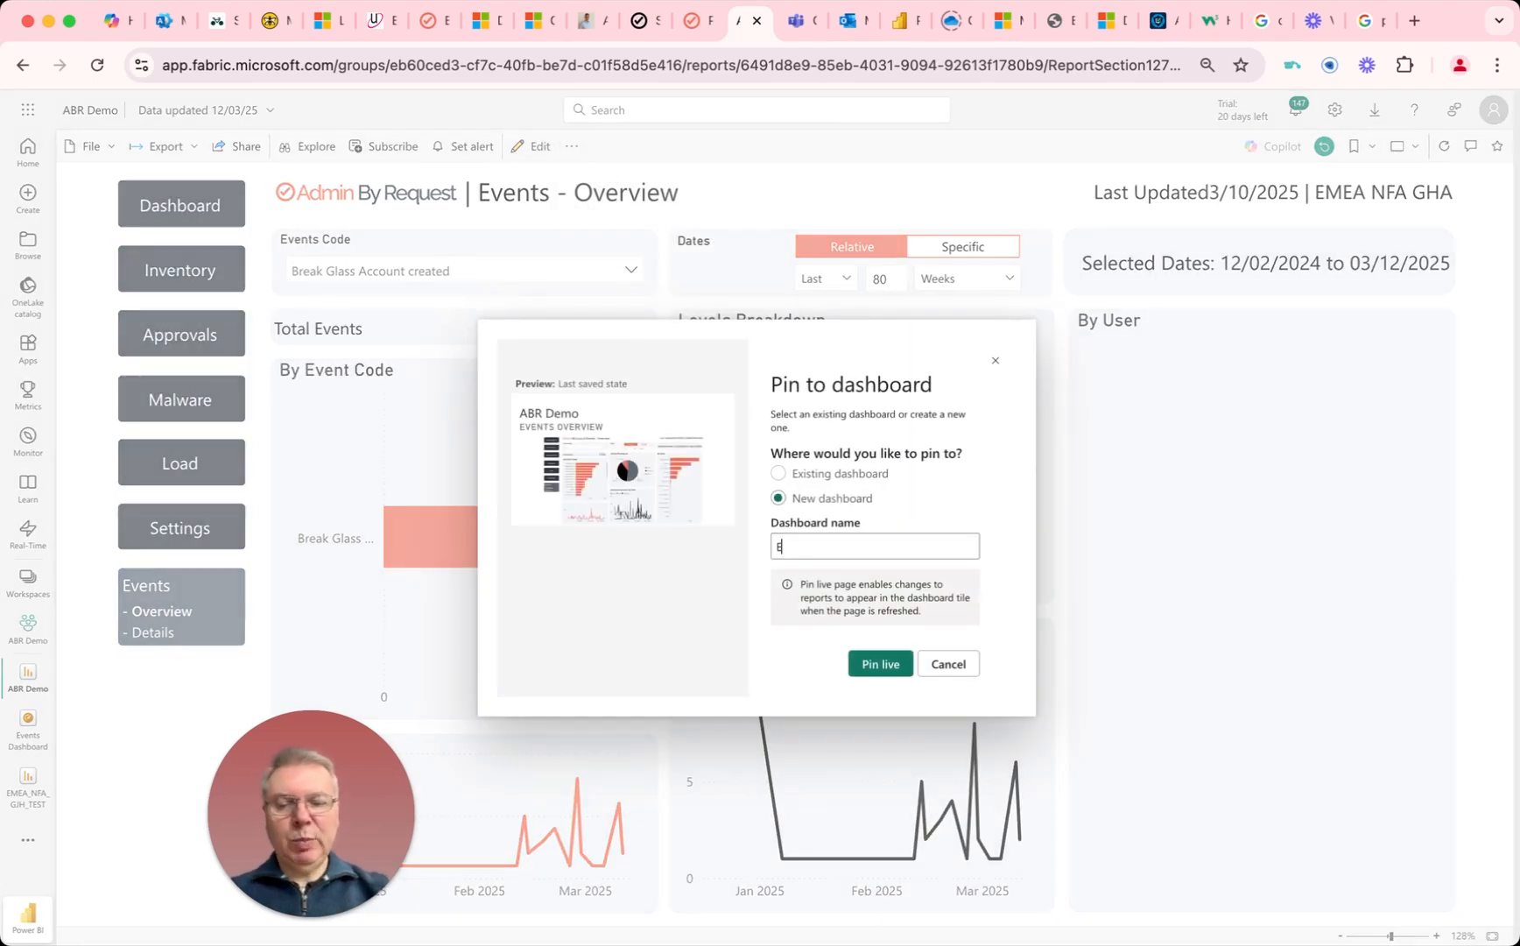
text(vents Report)
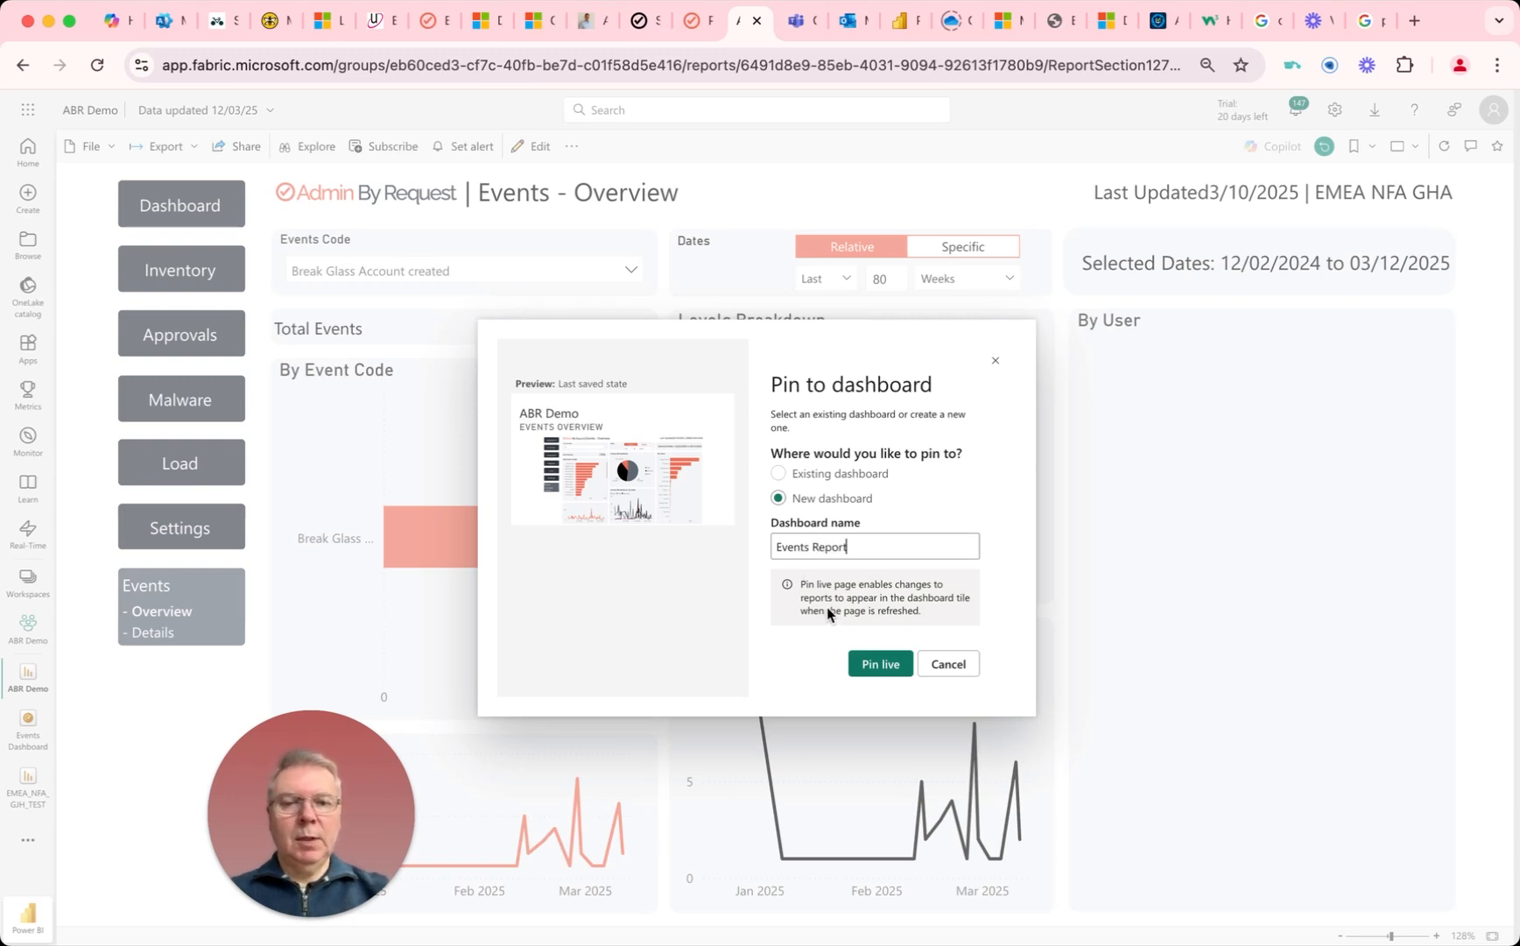
click(876, 663)
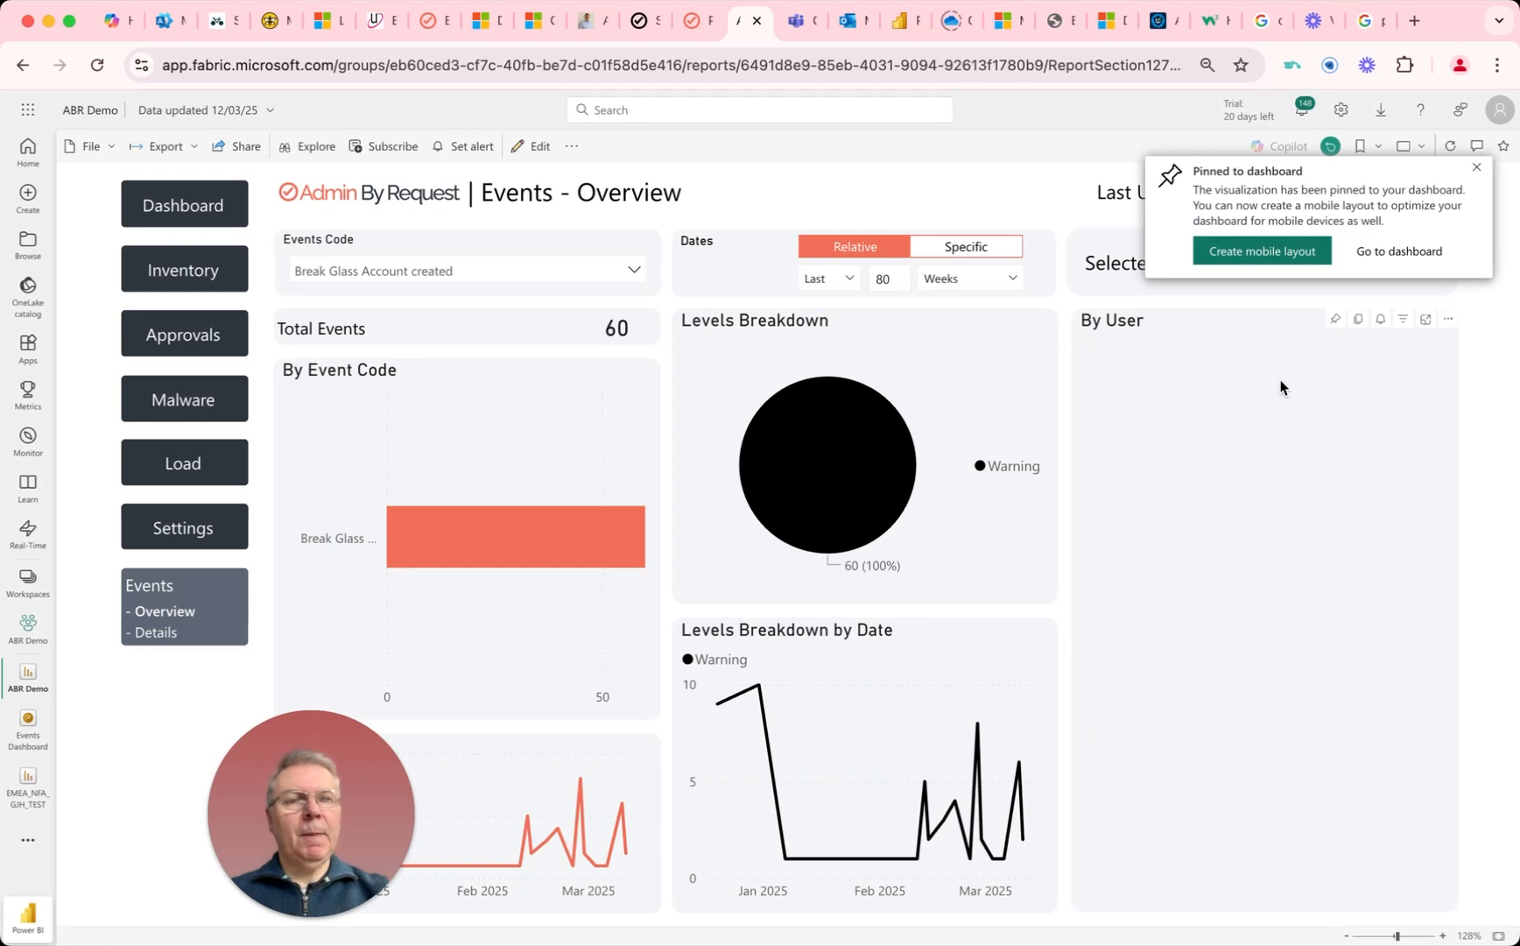
Step: Go to the Events Report dashboard and create a subscription for it
click(1400, 249)
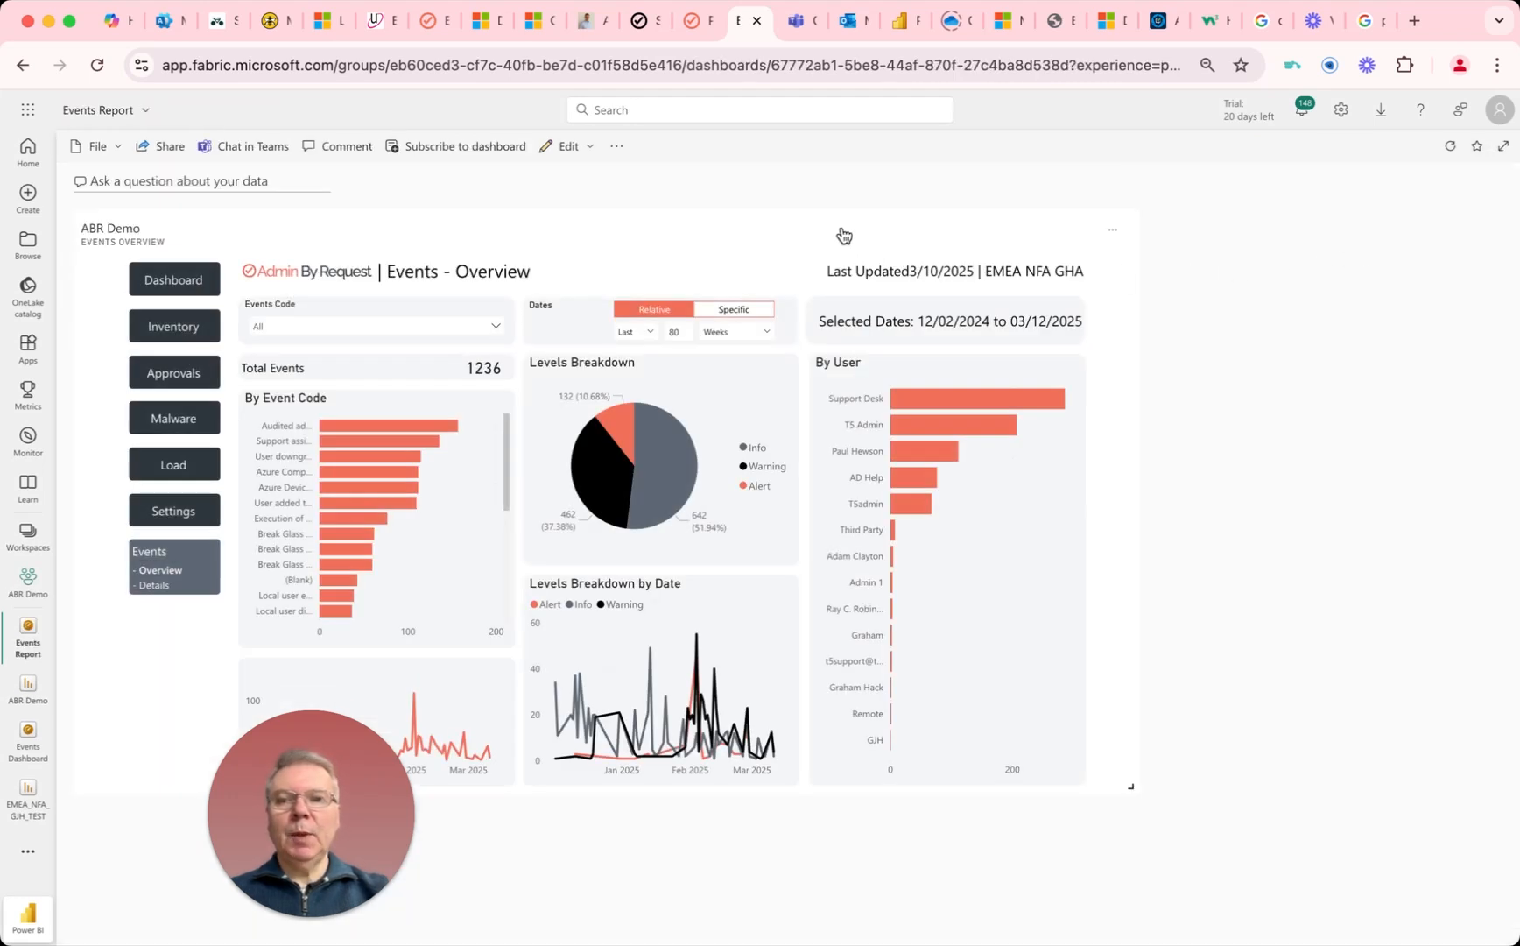
click(459, 150)
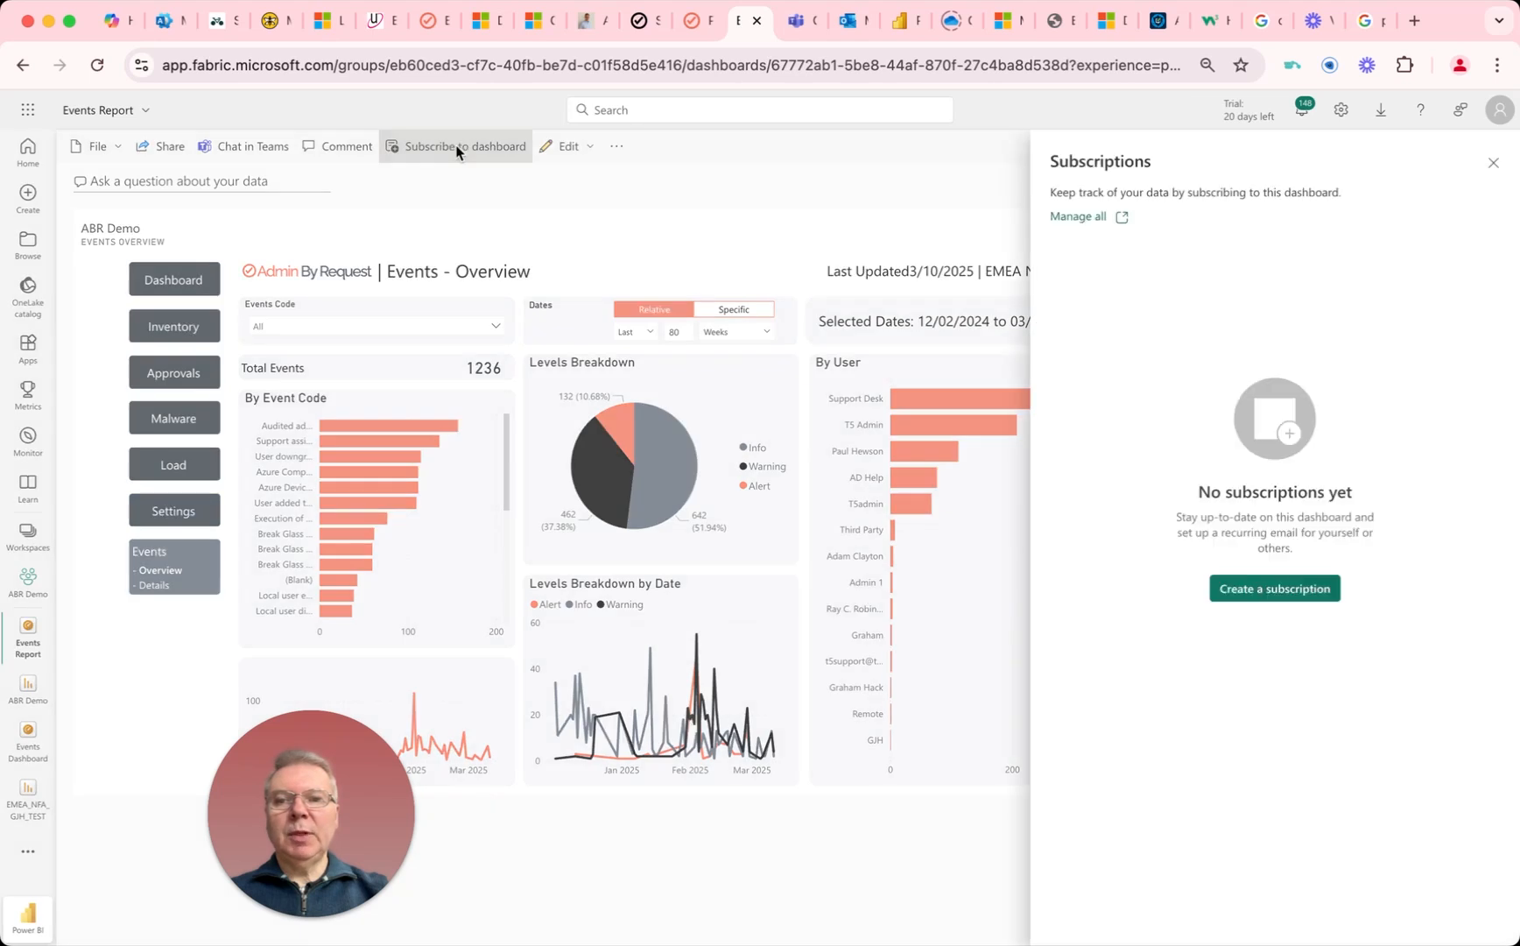
click(1274, 589)
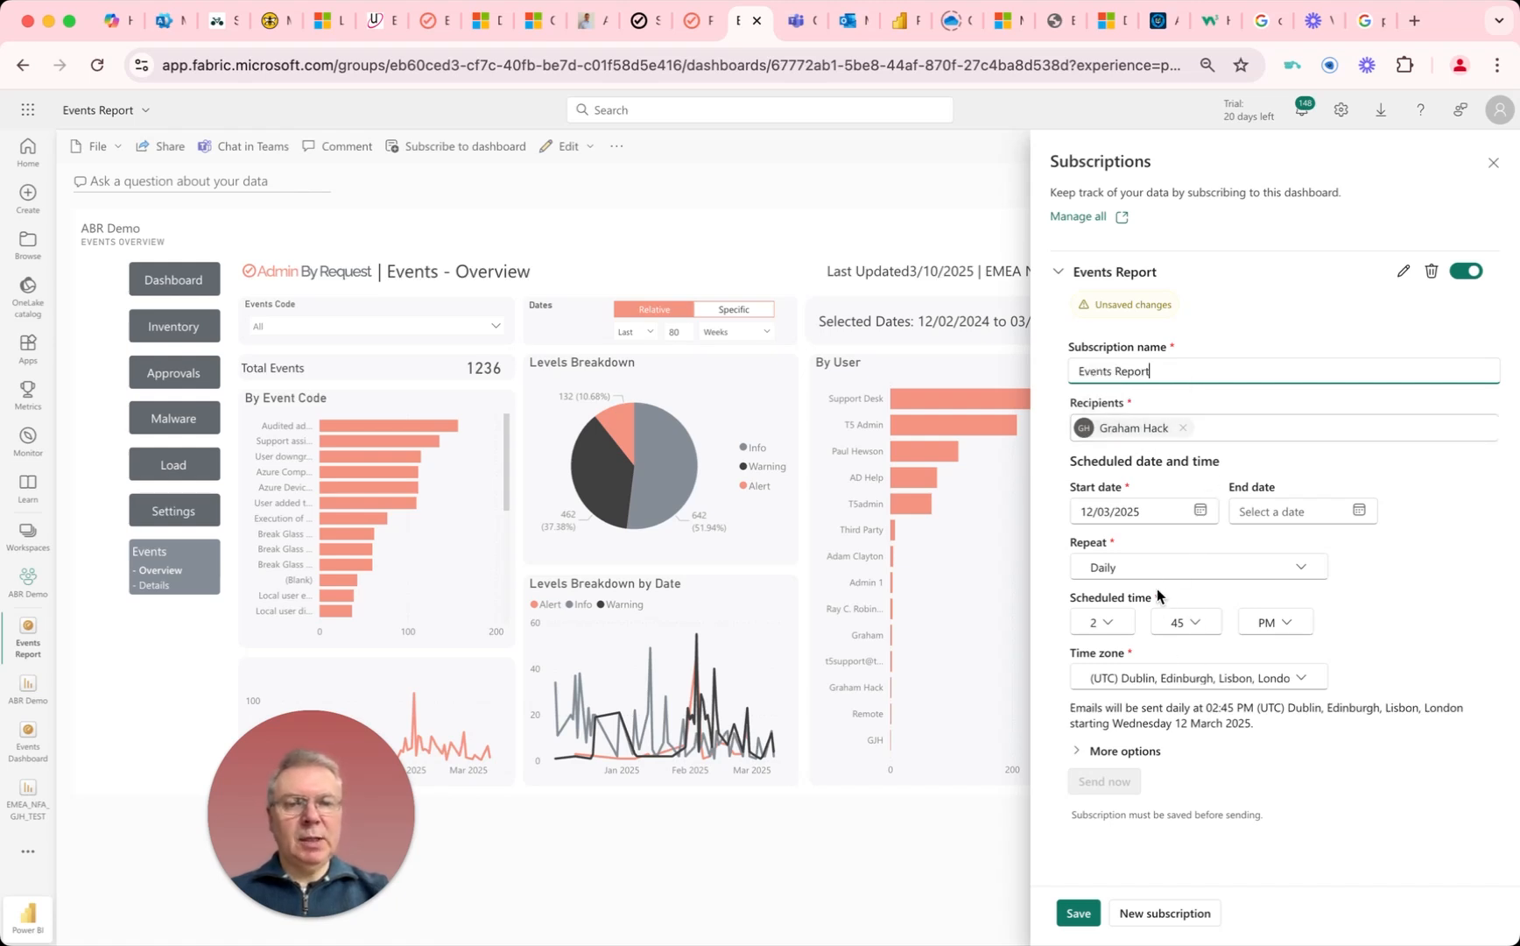
Step: Expand the dashboard subscription's additional options and set the email subject to "Events Report"
click(1079, 754)
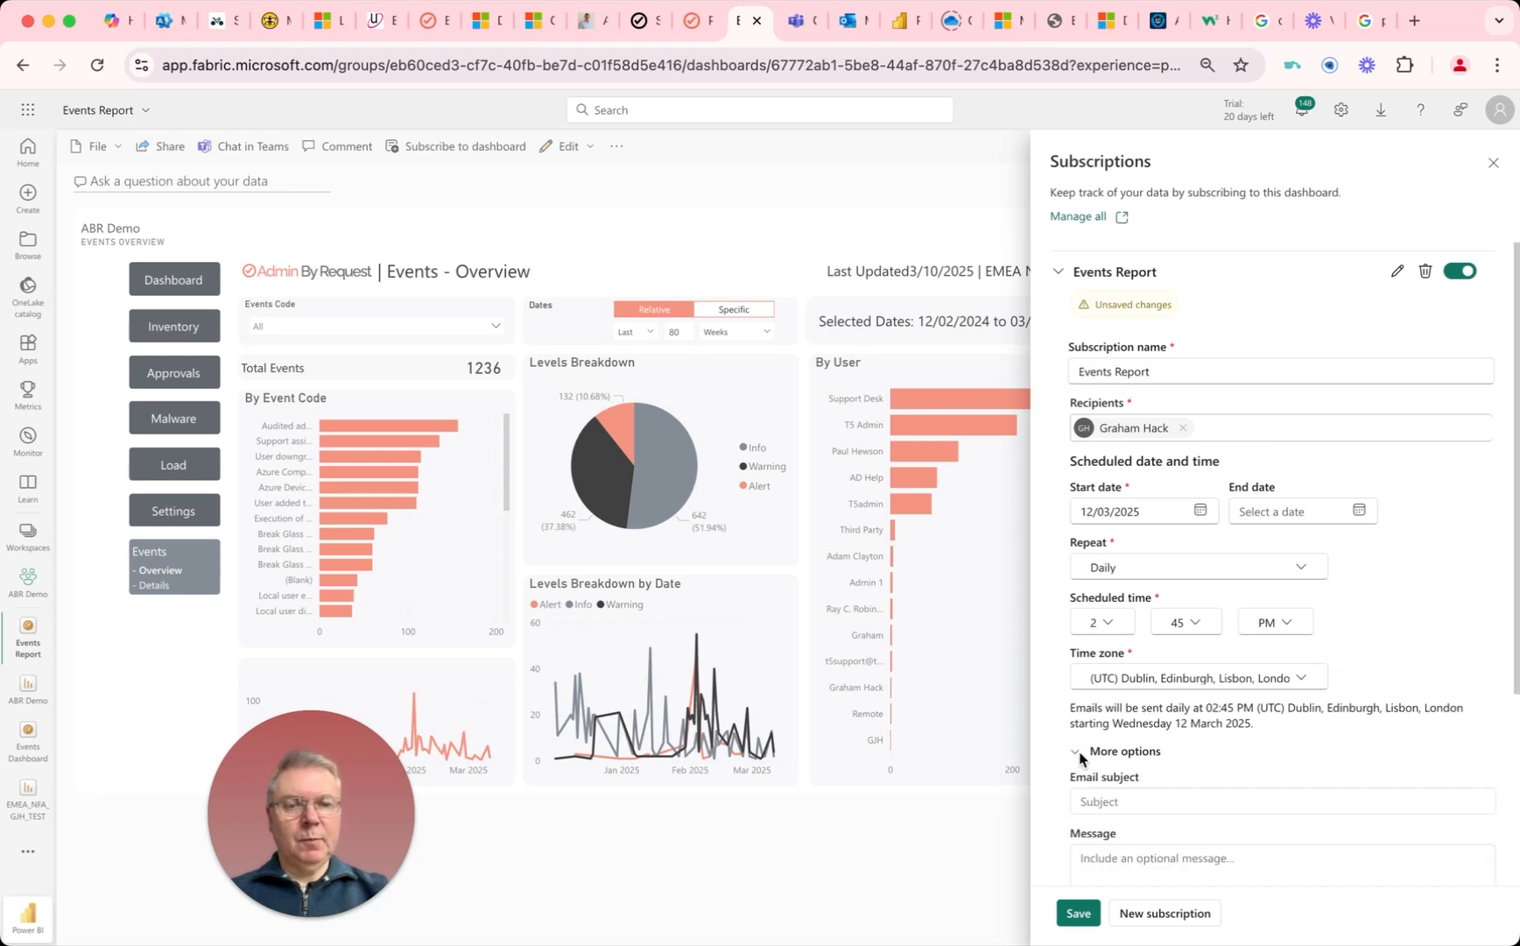
click(1096, 803)
text(Events Report)
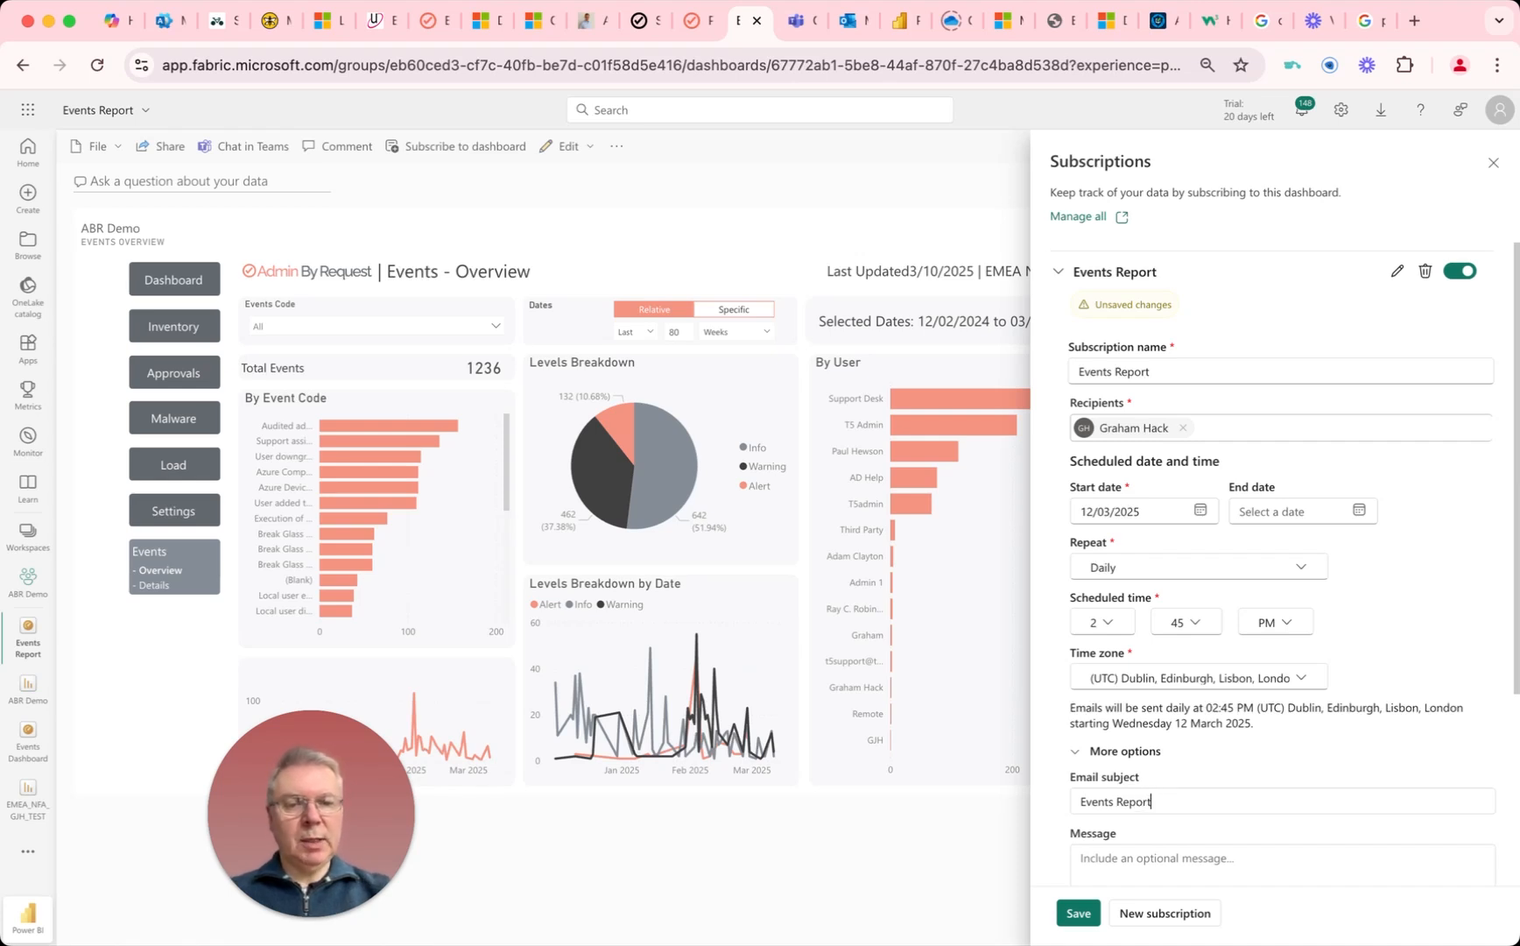
Step: Save the Events Report dashboard subscription and send it immediately
click(1079, 912)
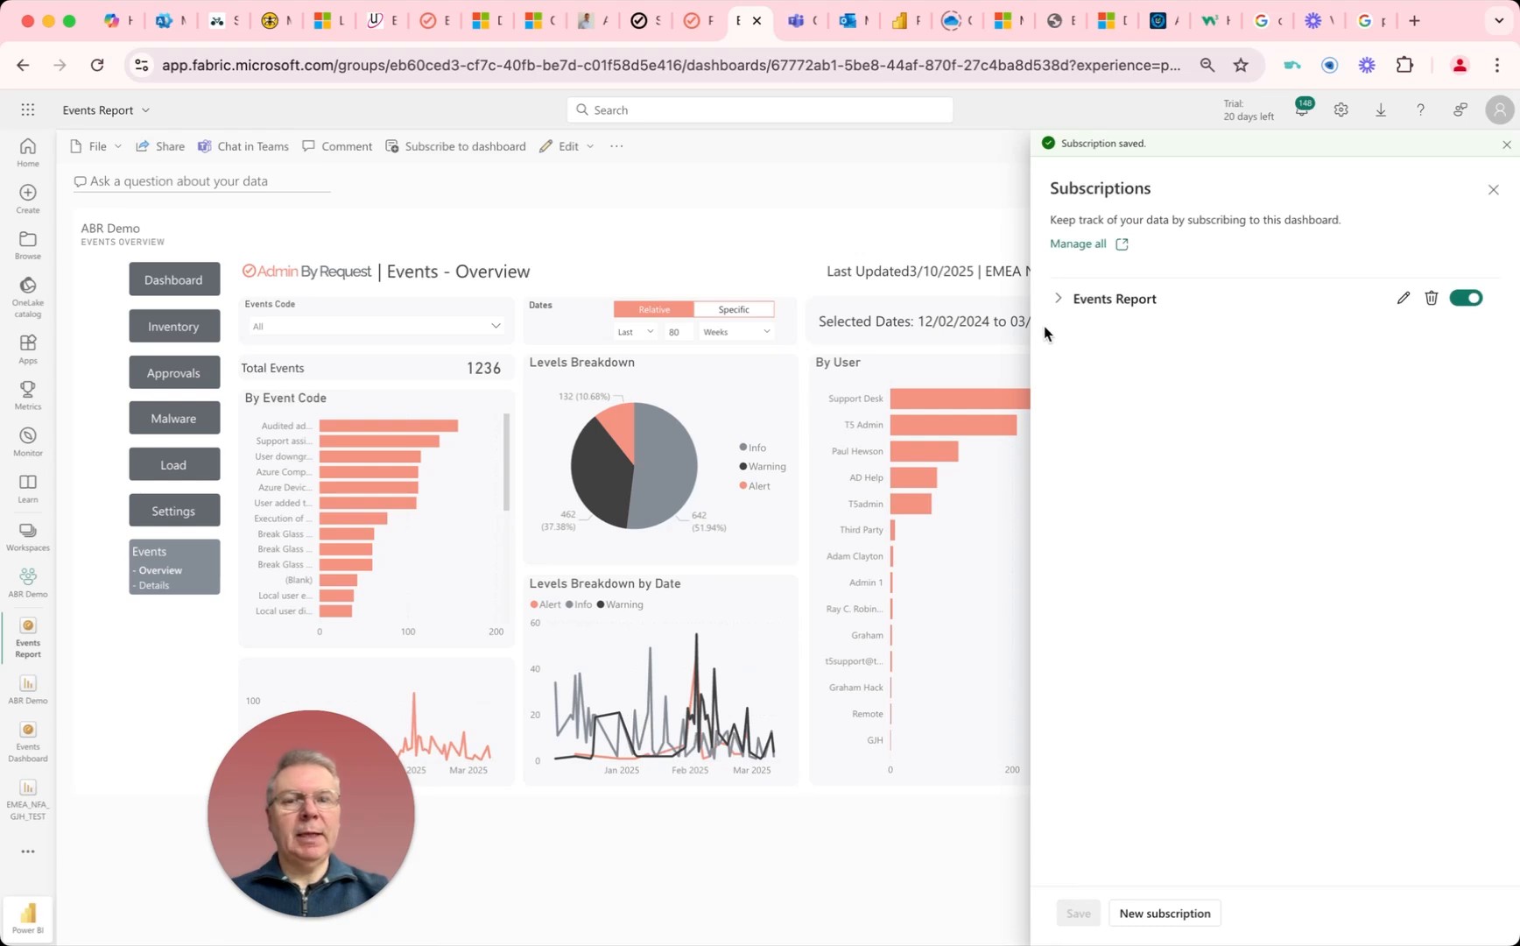
click(1058, 298)
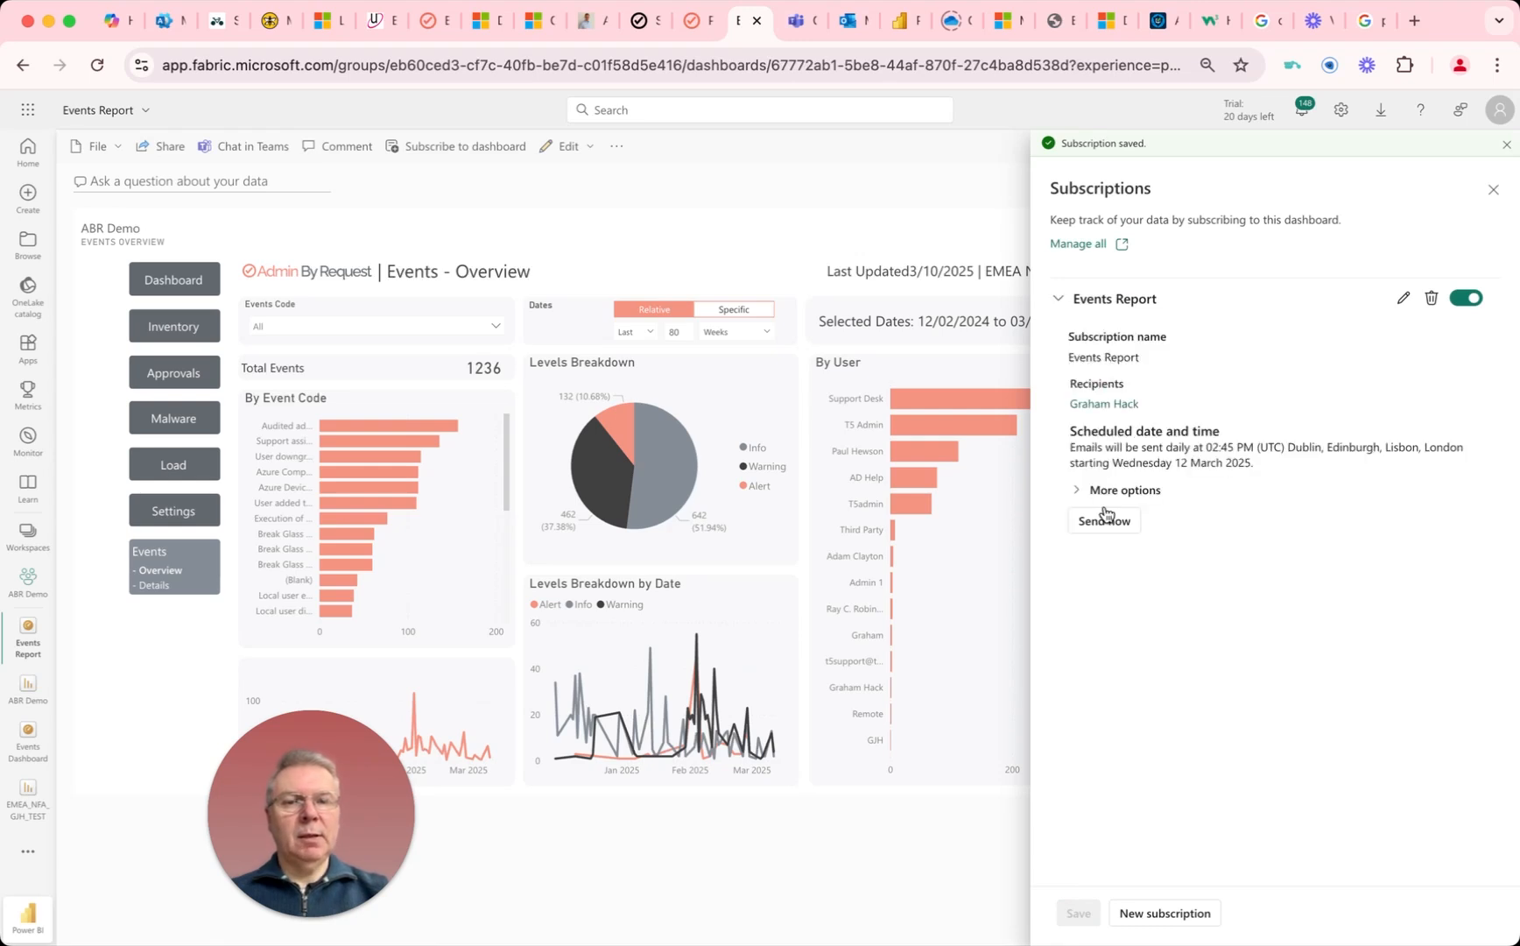
click(1107, 522)
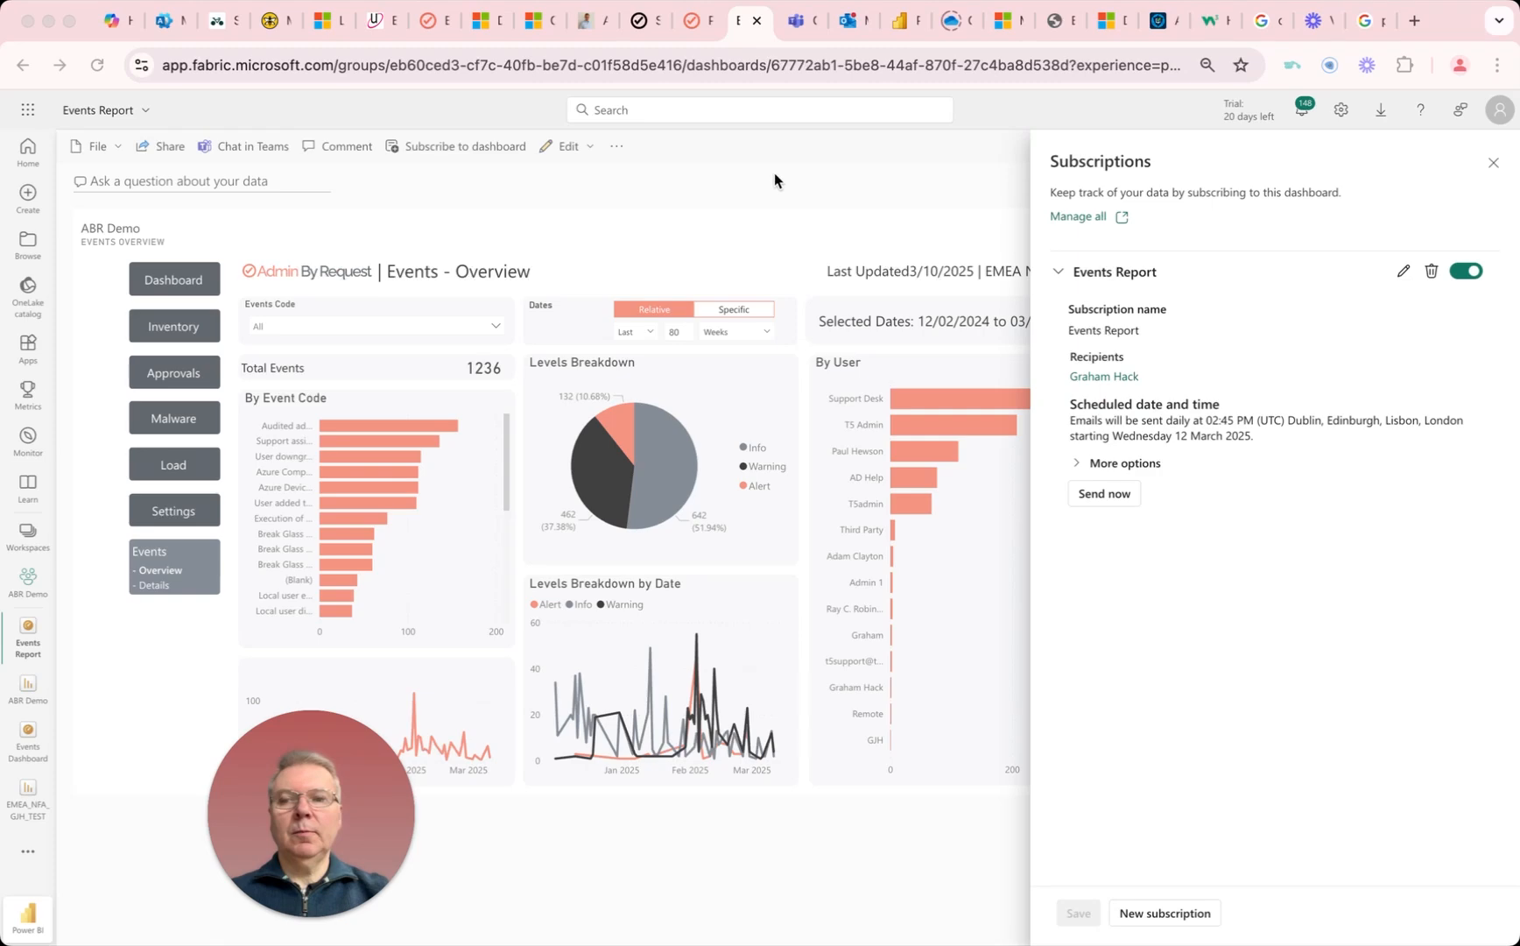
Step: Switch to Outlook, view the Events Report subscription email and follow its link to the dashboard
click(846, 28)
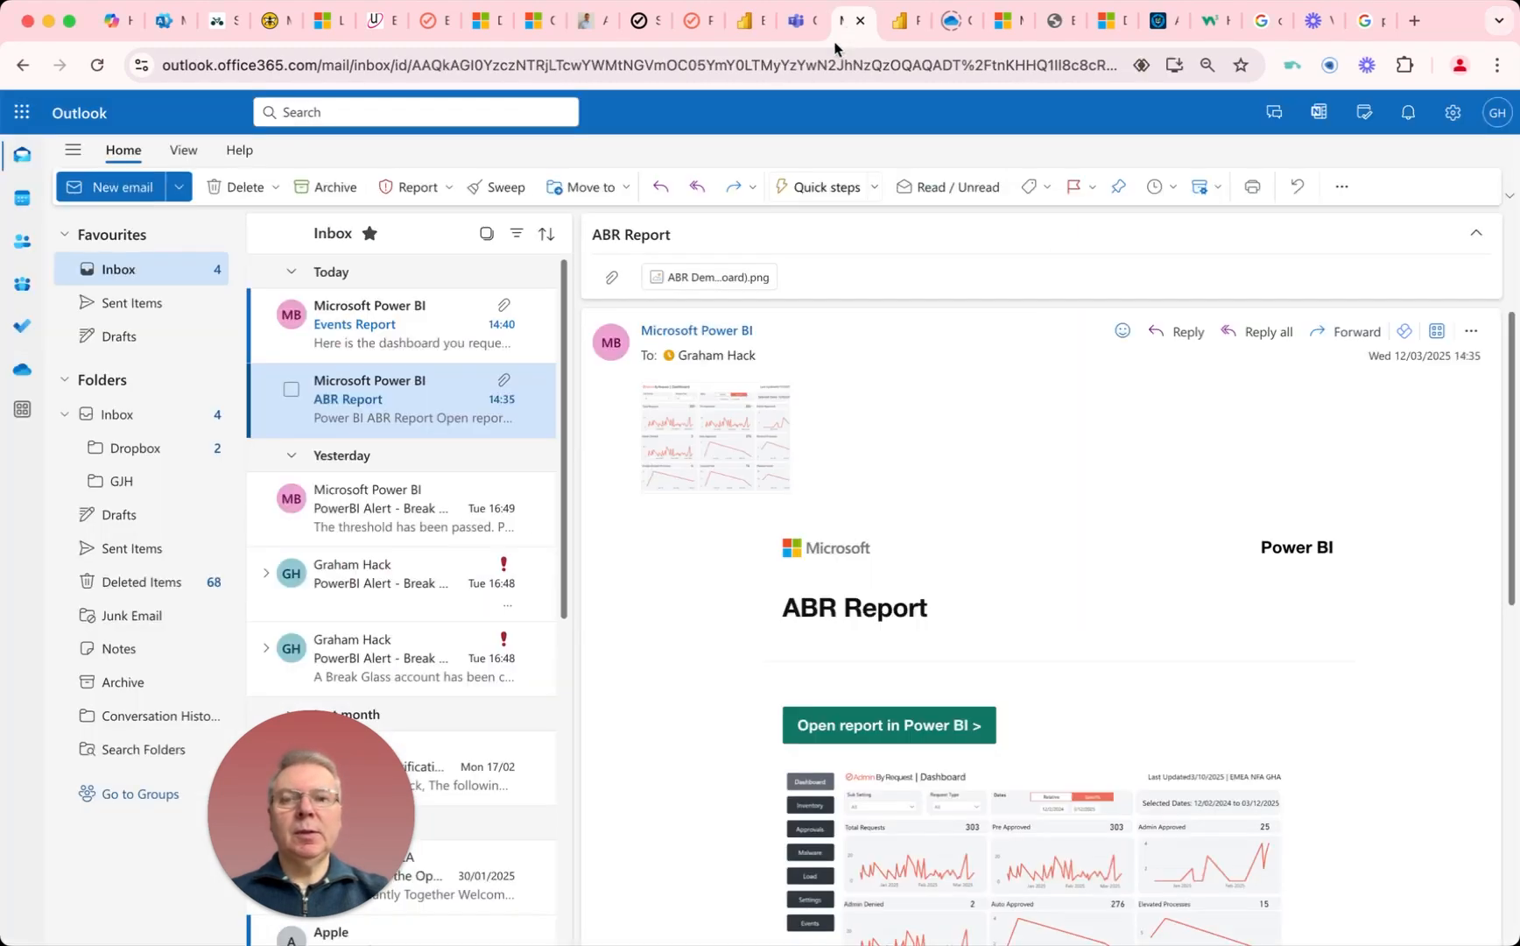
click(383, 343)
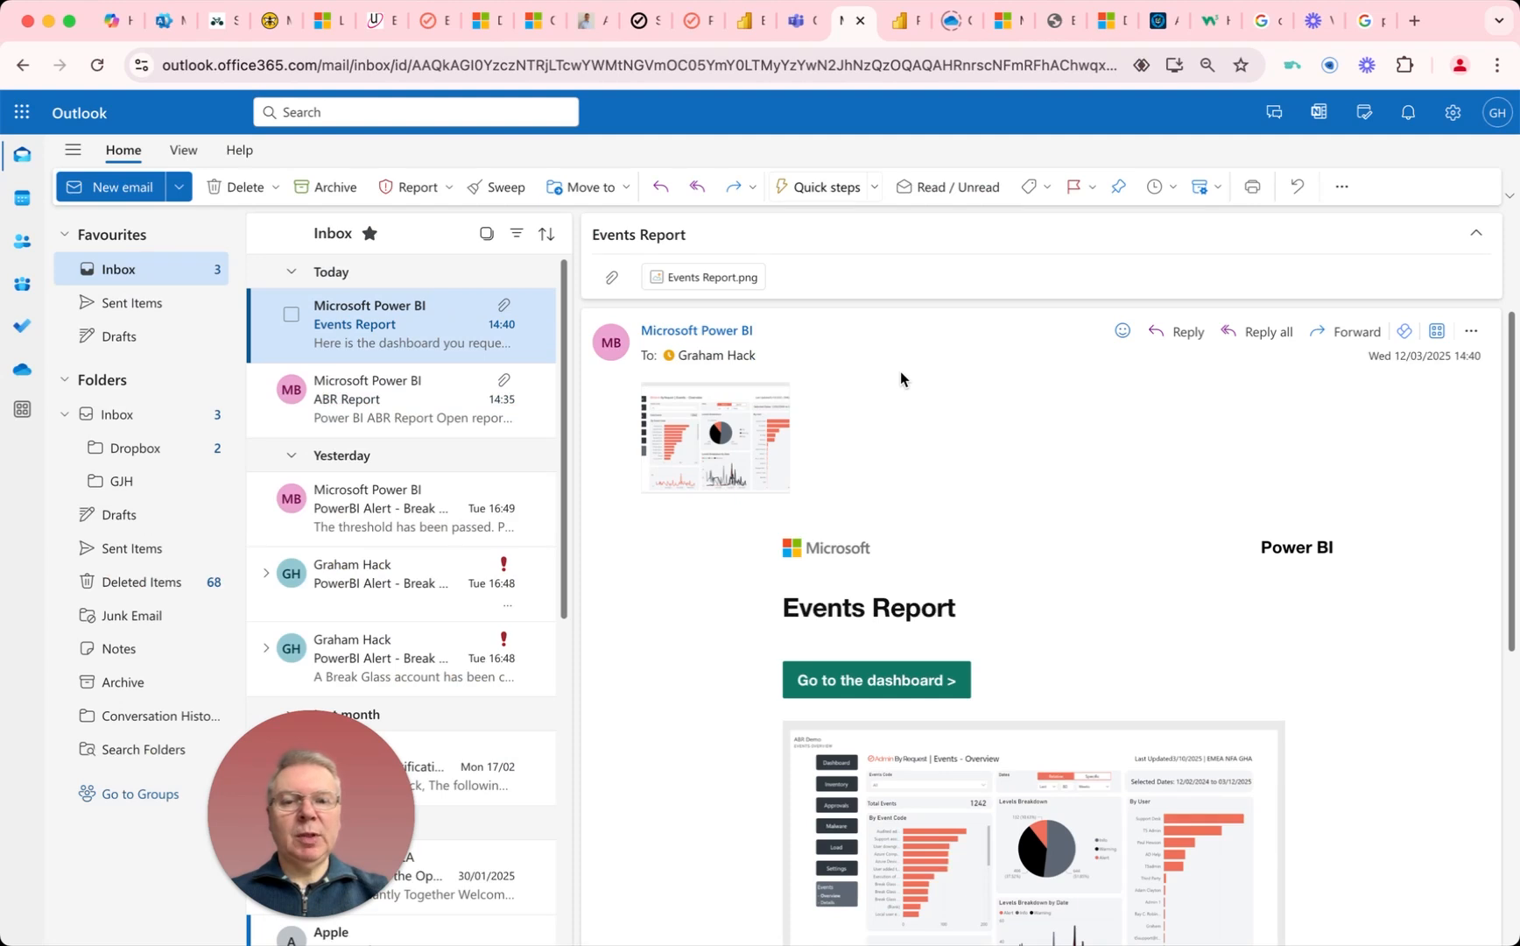
click(865, 685)
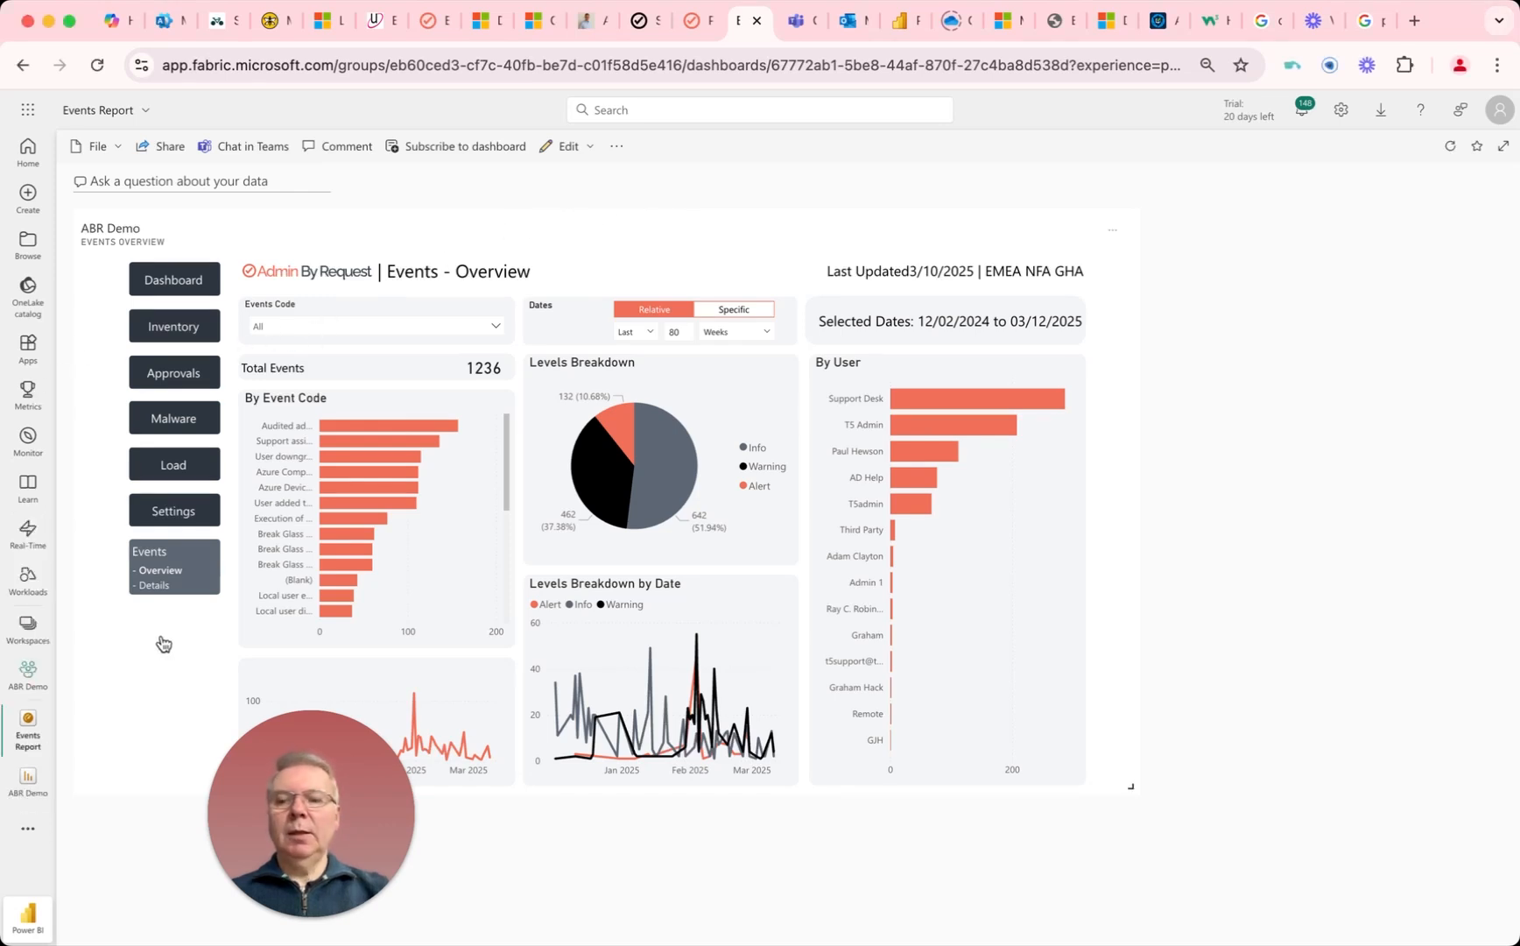
Step: Open the ABR Demo report's Events Overview page and filter the Events Code to "Break Glass Account created"
click(28, 778)
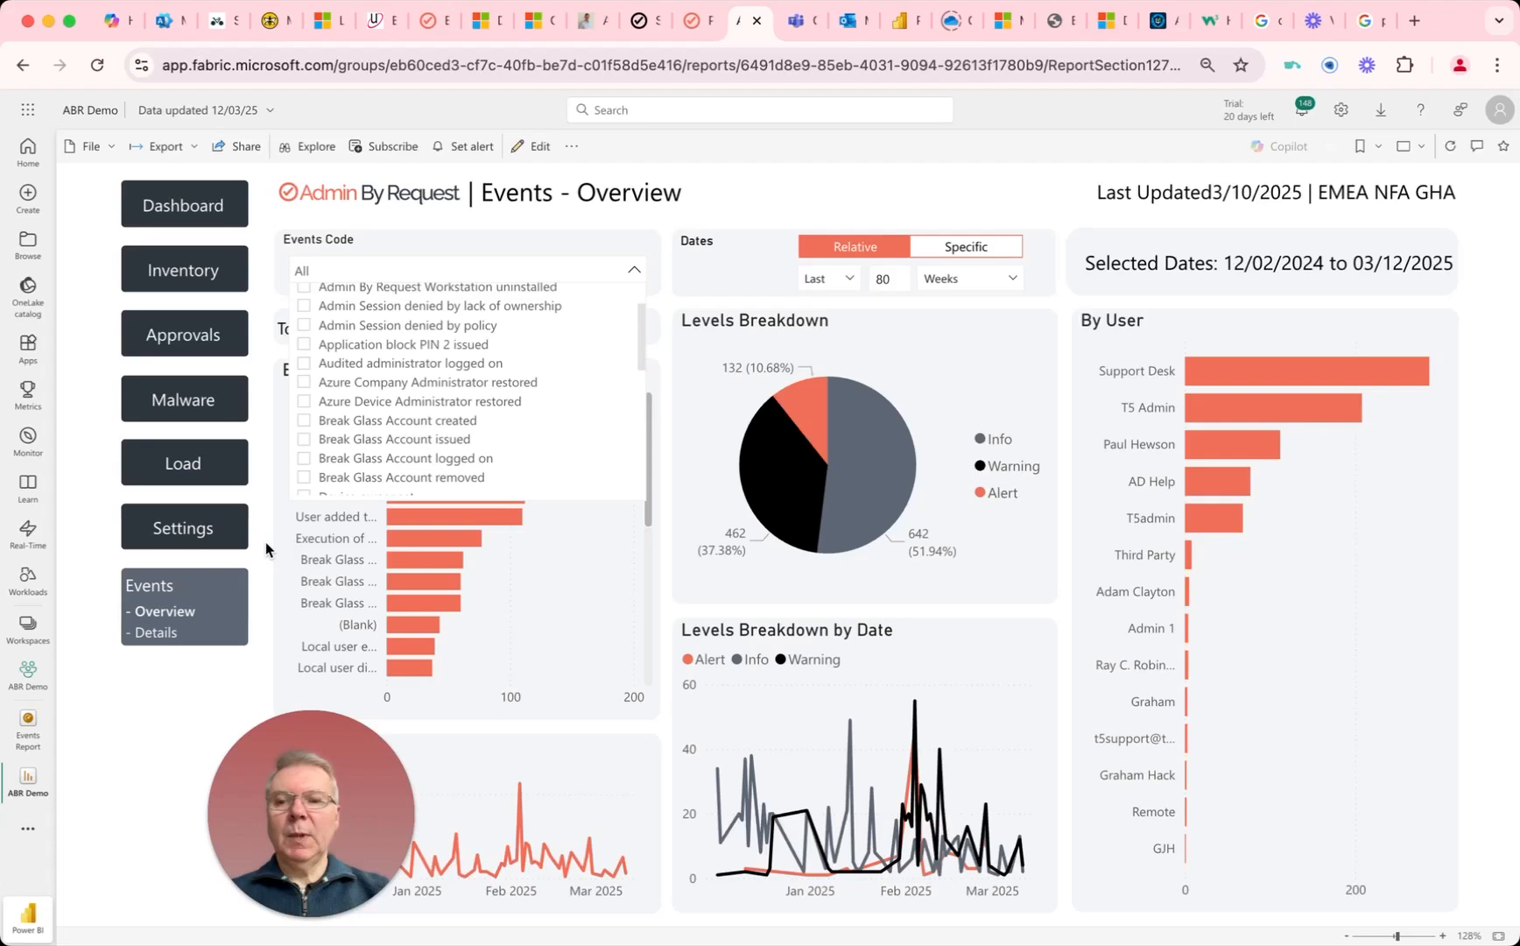
click(176, 591)
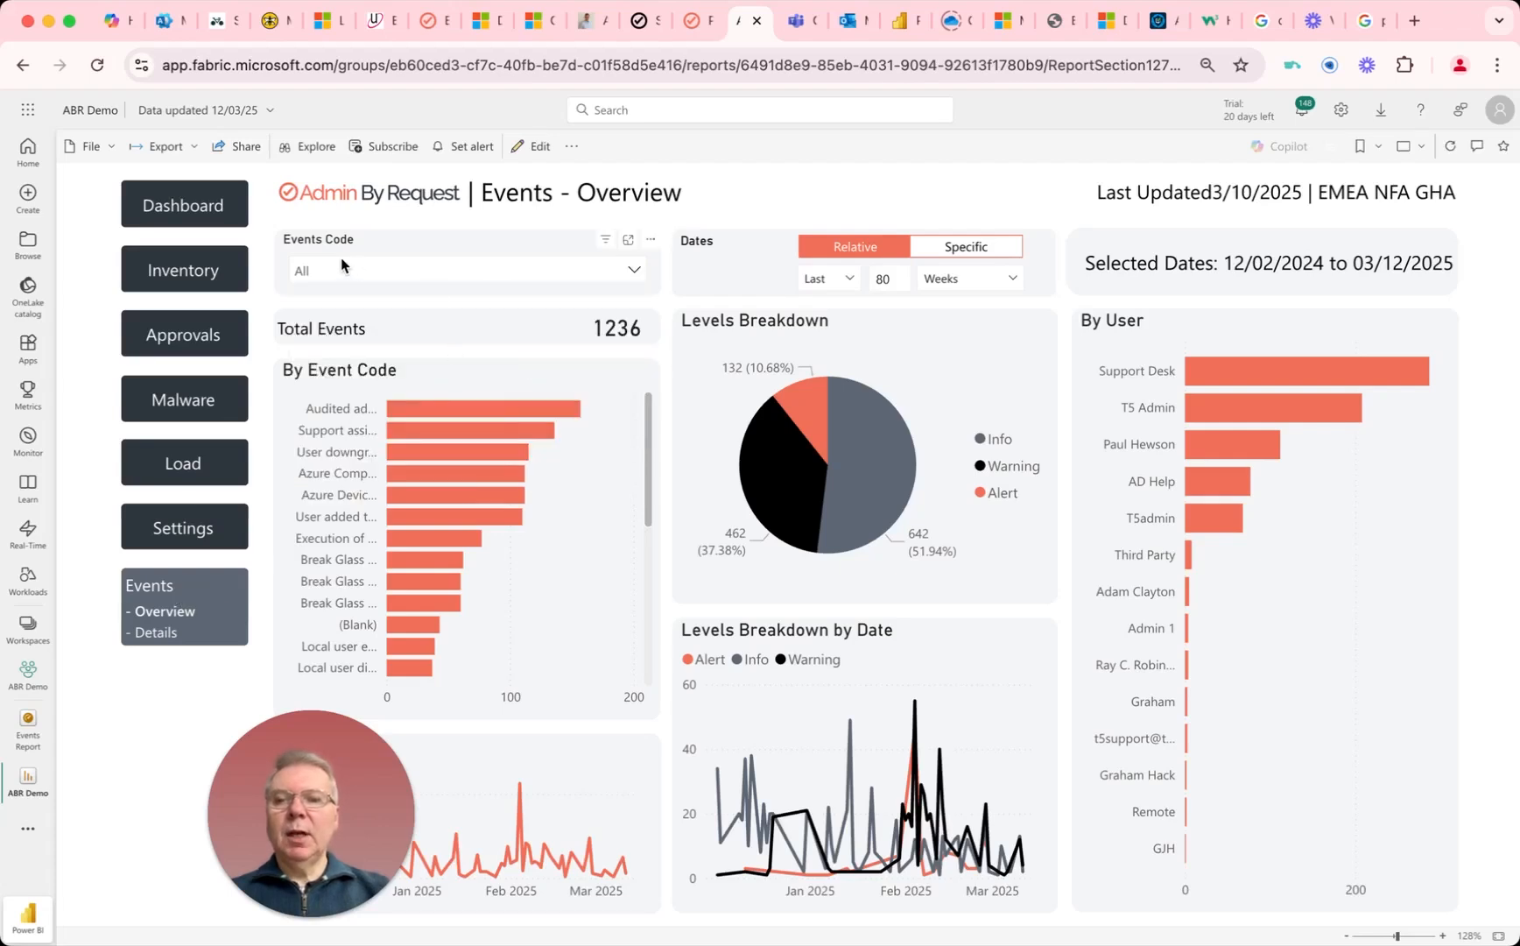
click(634, 271)
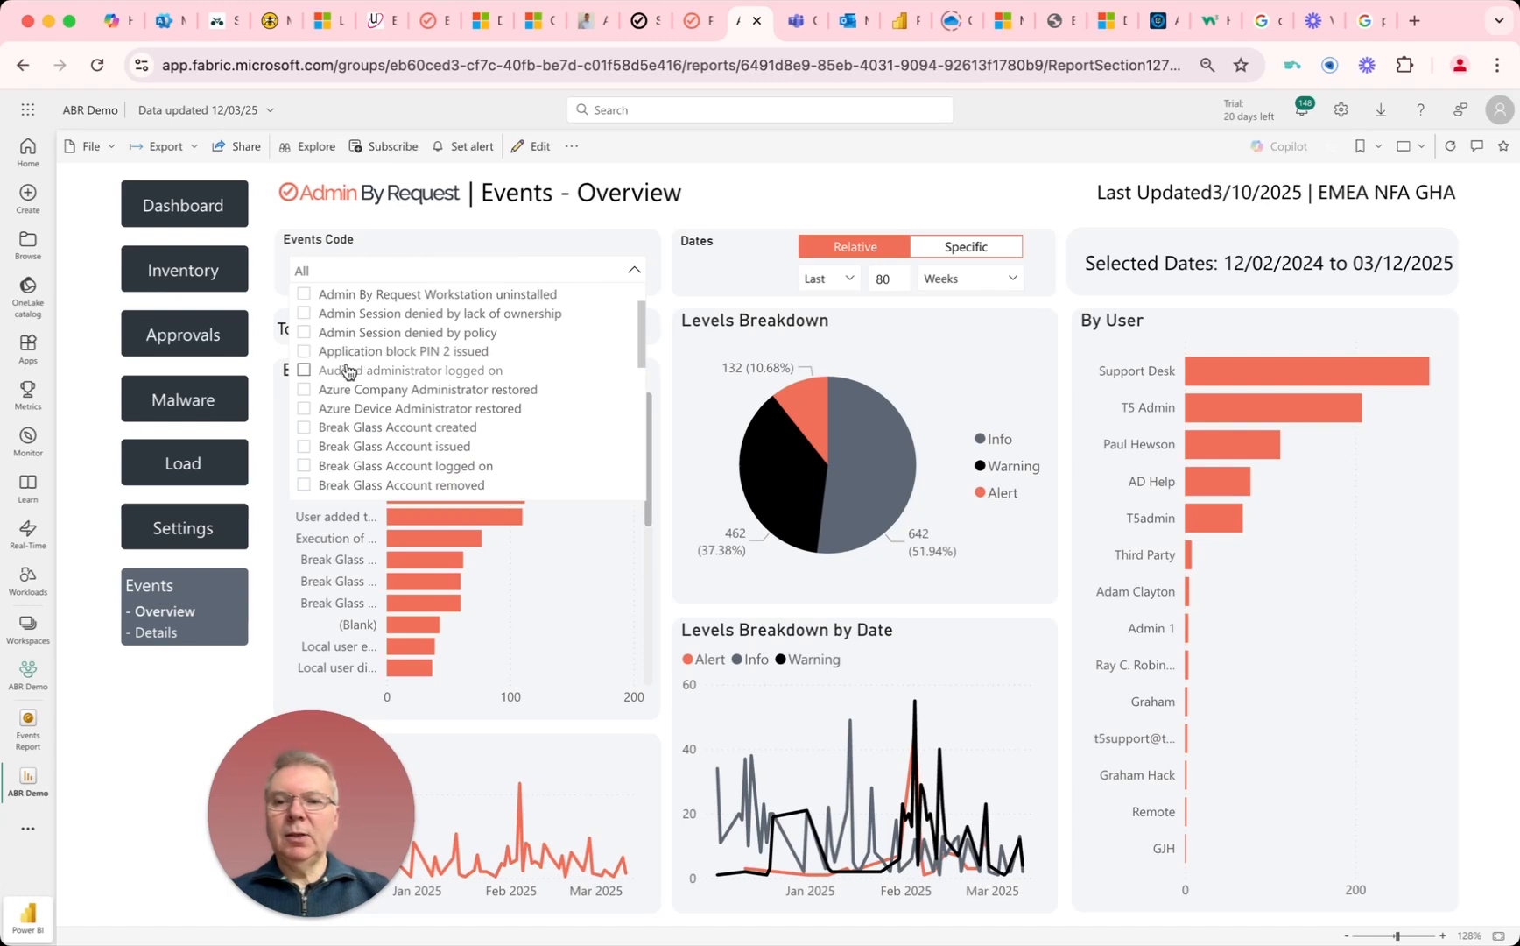
click(304, 428)
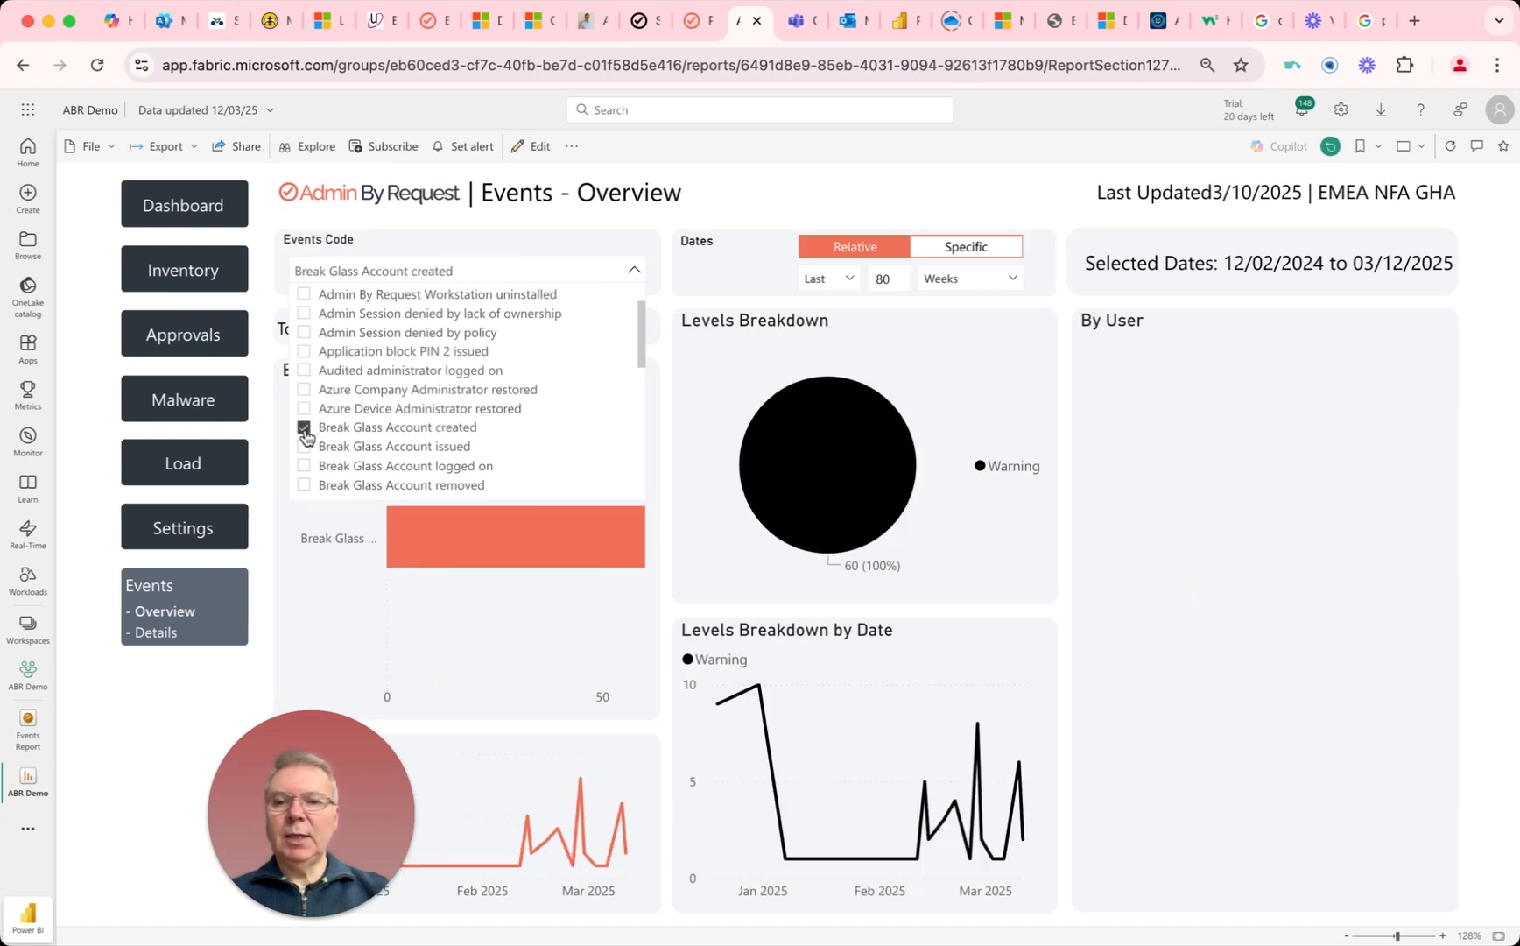
click(718, 197)
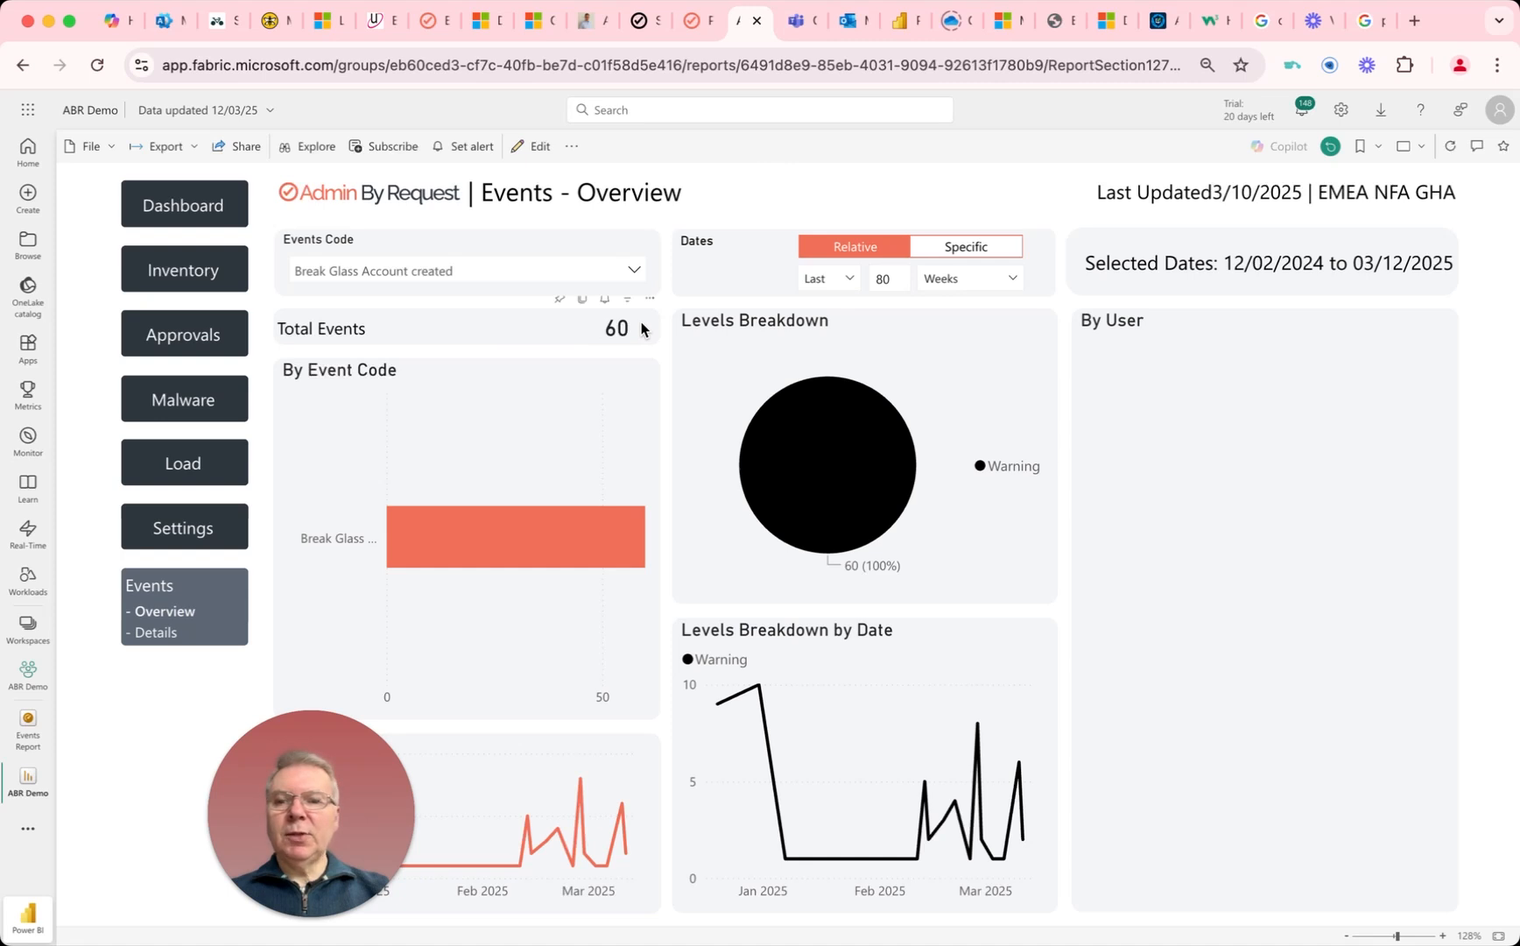
Step: Pin the Total Events card to a new dashboard named "Events Alerts", keeping the current theme
click(562, 301)
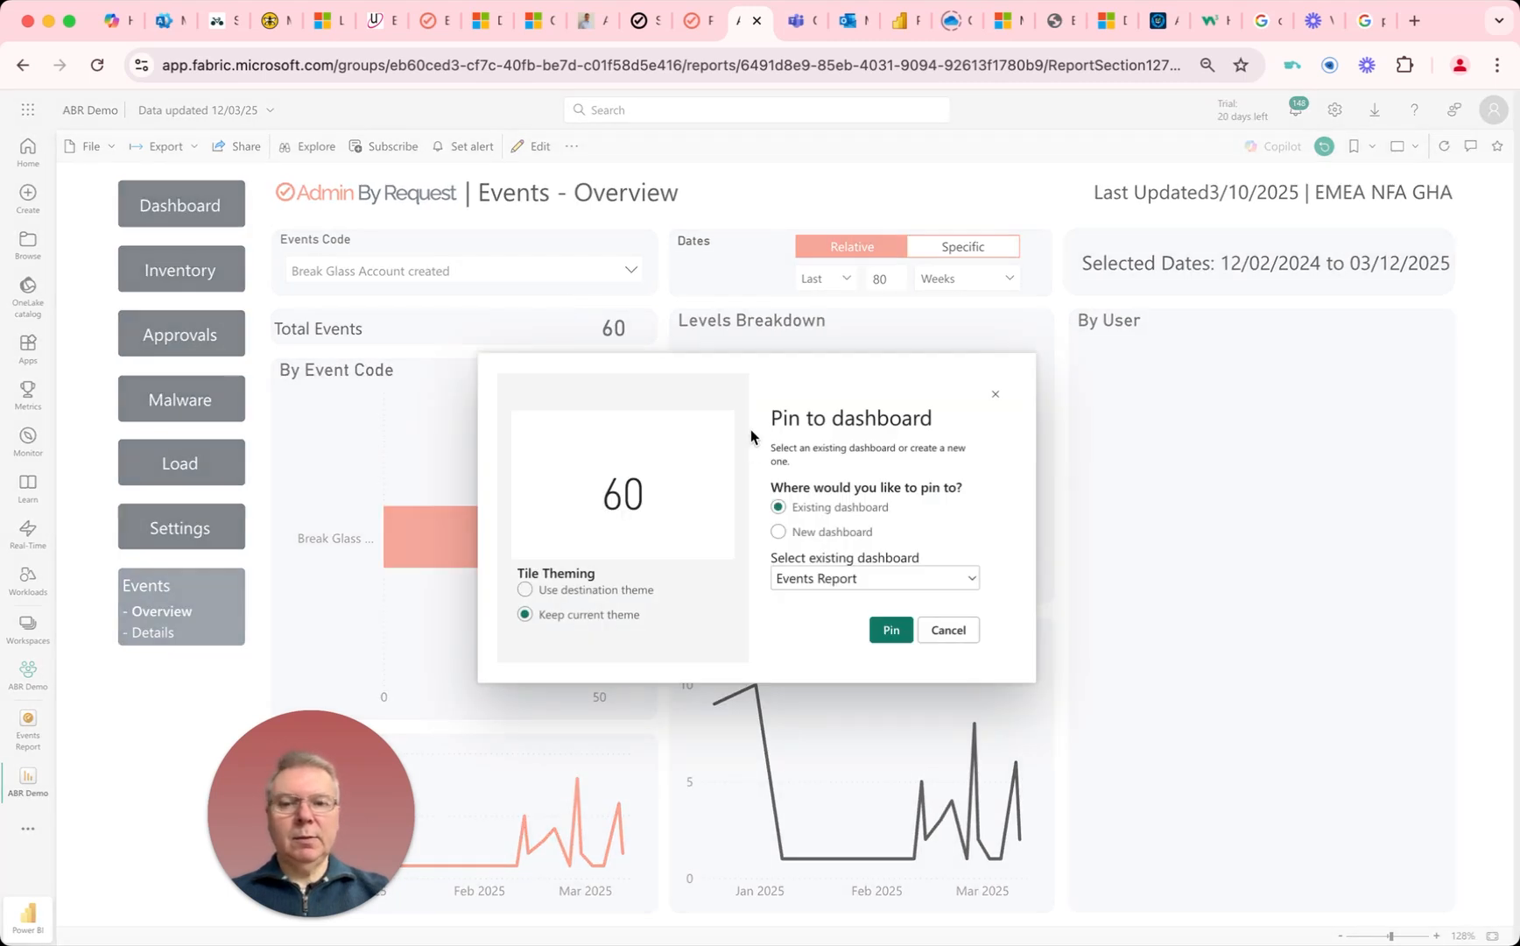
click(778, 531)
click(788, 578)
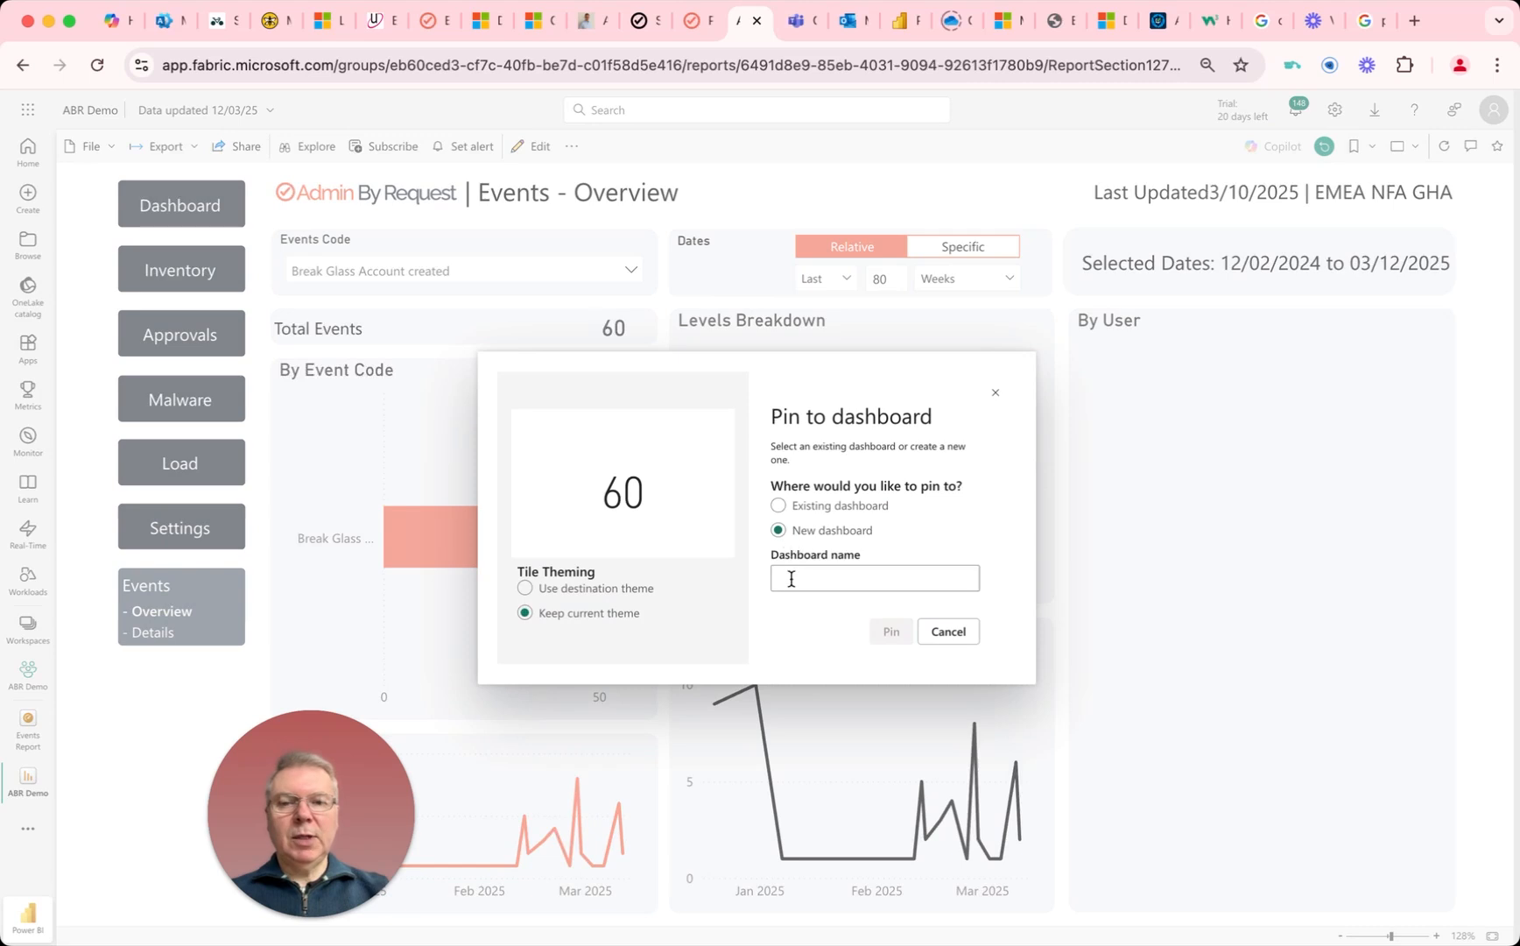
text(E)
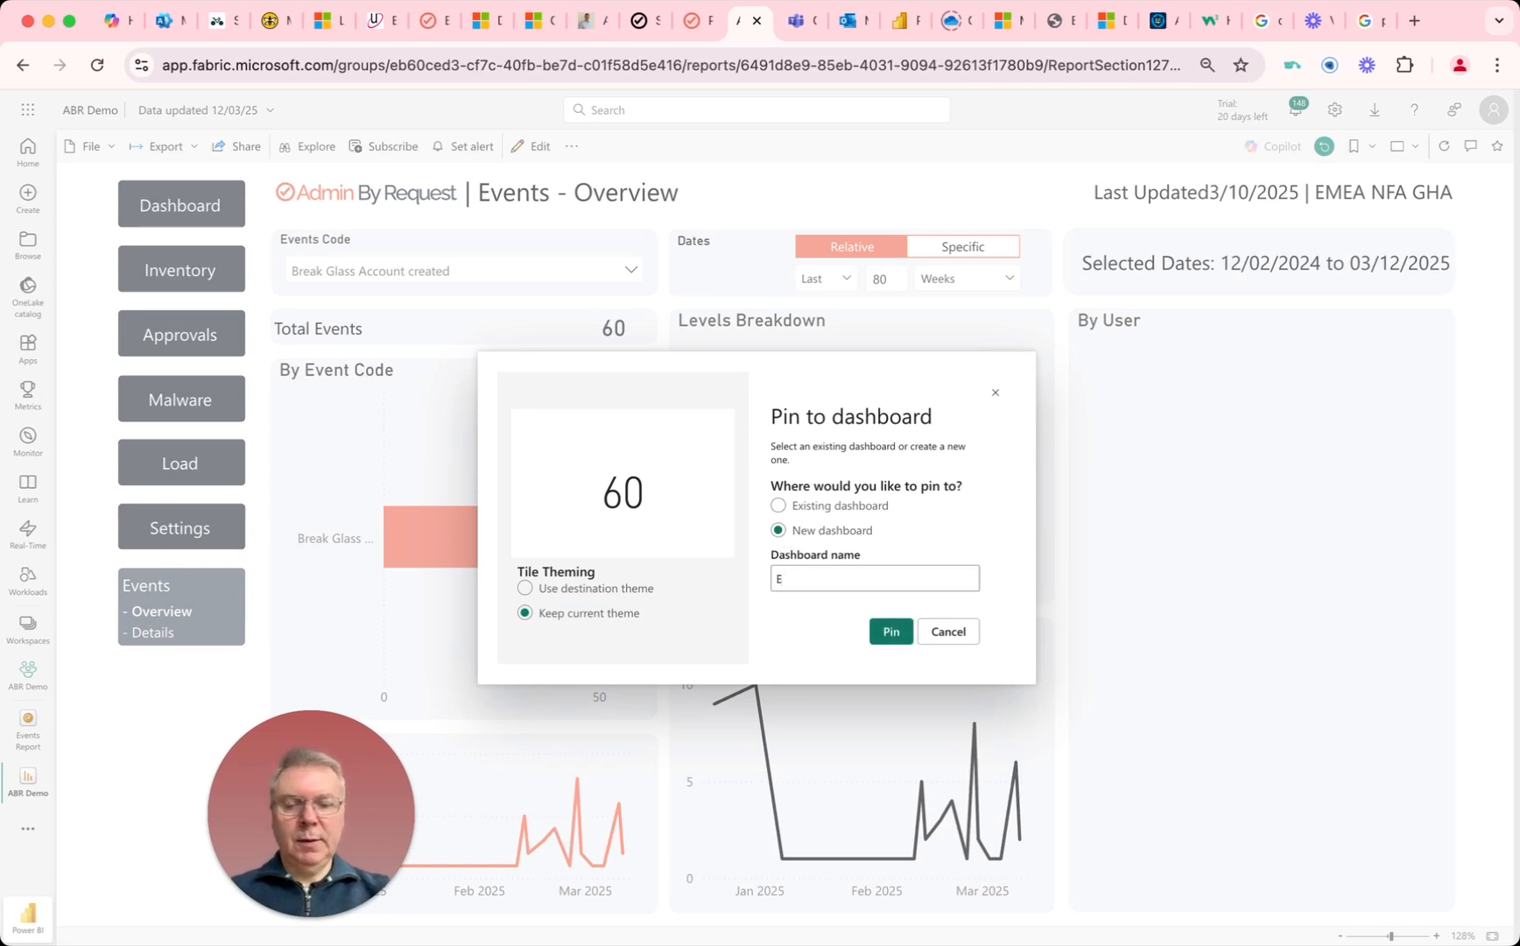
text(vents Alerte)
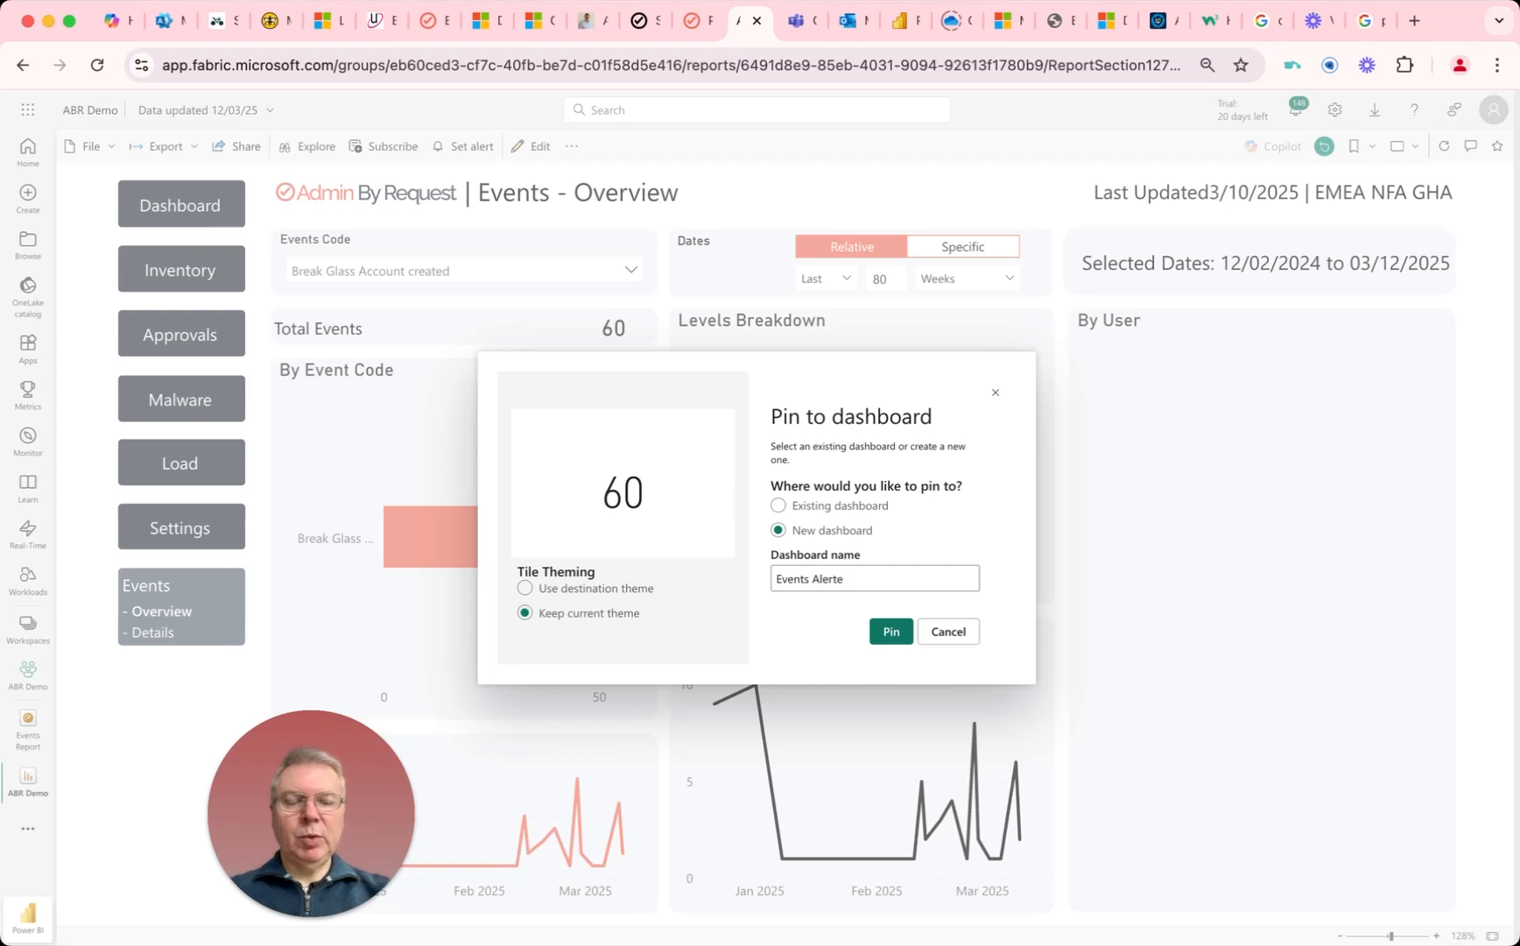
click(886, 632)
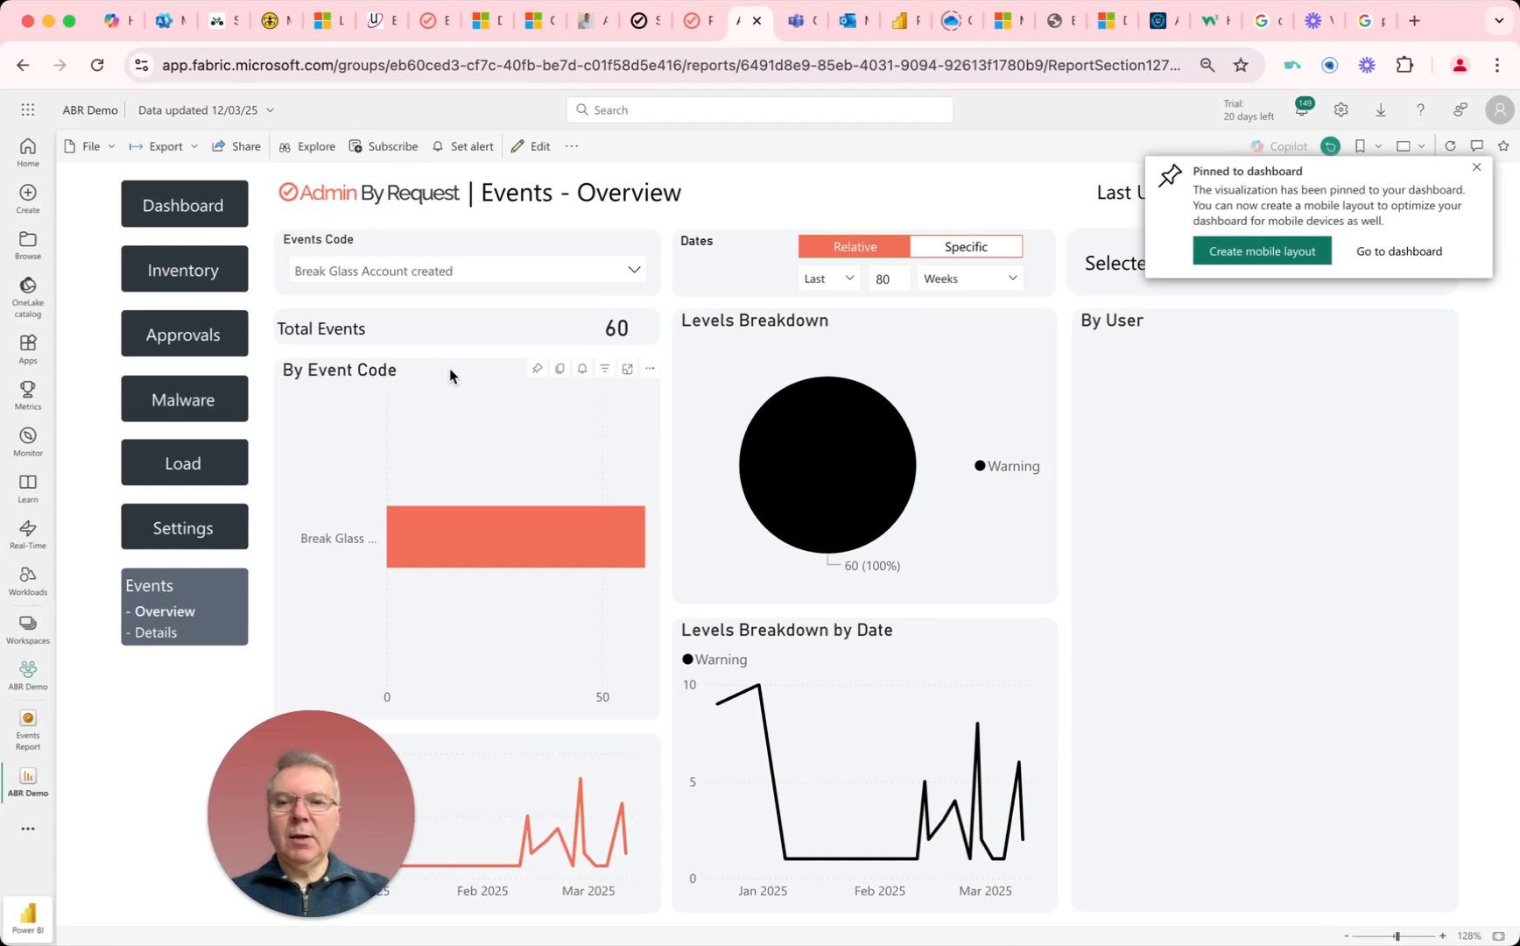
Step: Pin the By Event Code chart to the existing Events Alerts dashboard and go to that dashboard
click(536, 367)
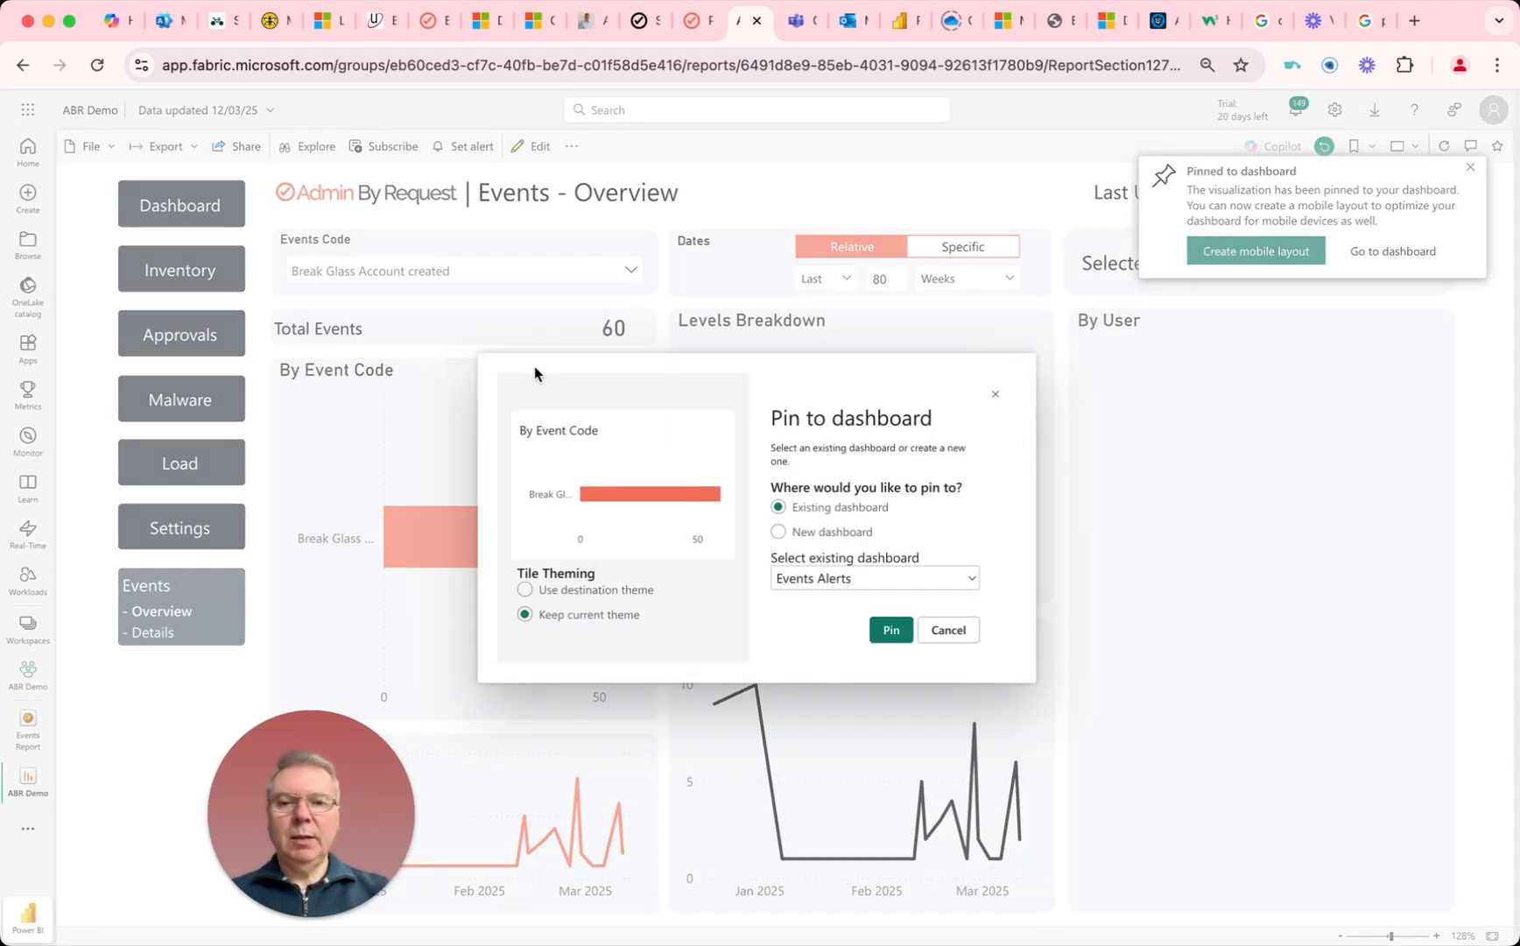
click(890, 630)
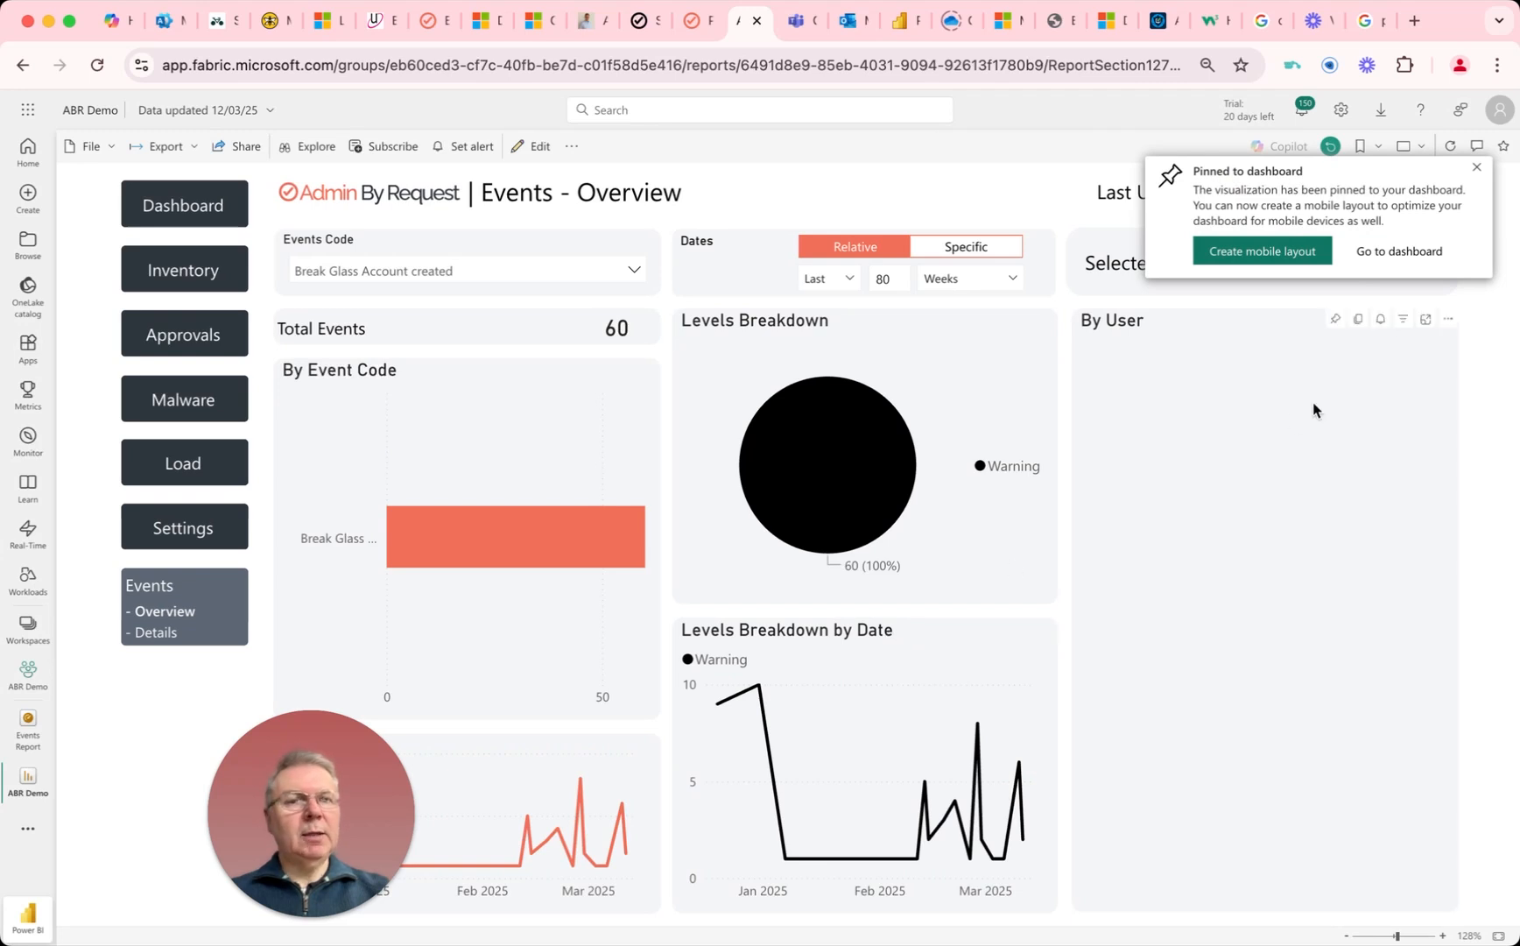
click(1379, 256)
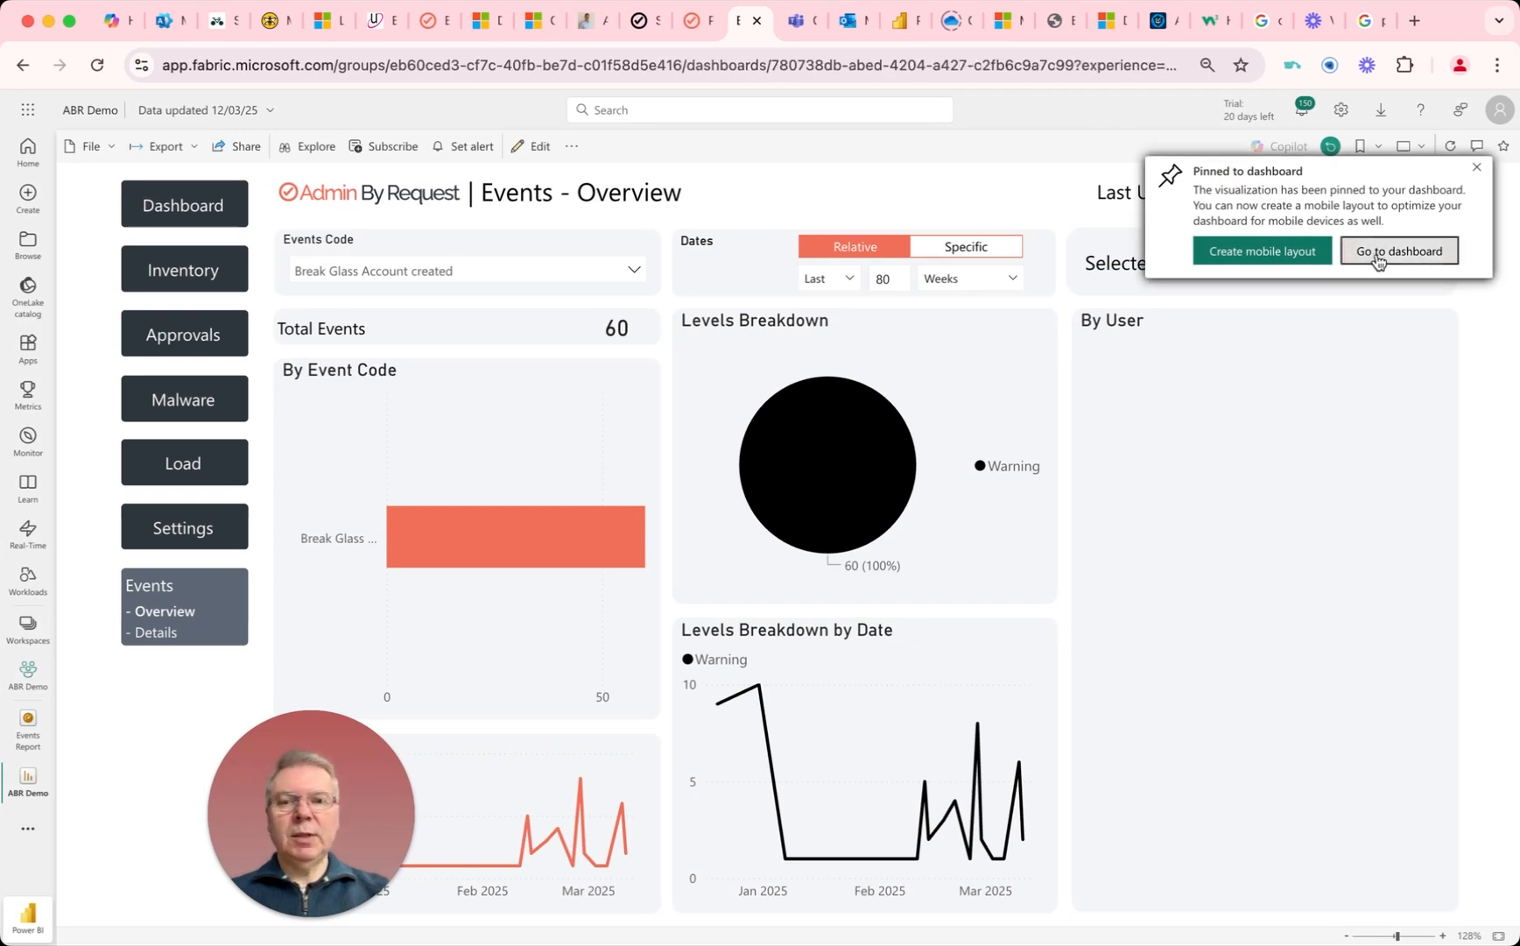
Step: Arrange the By Event Code tile below the event count tile and widen the count tile to match it
drag(513, 280, 293, 434)
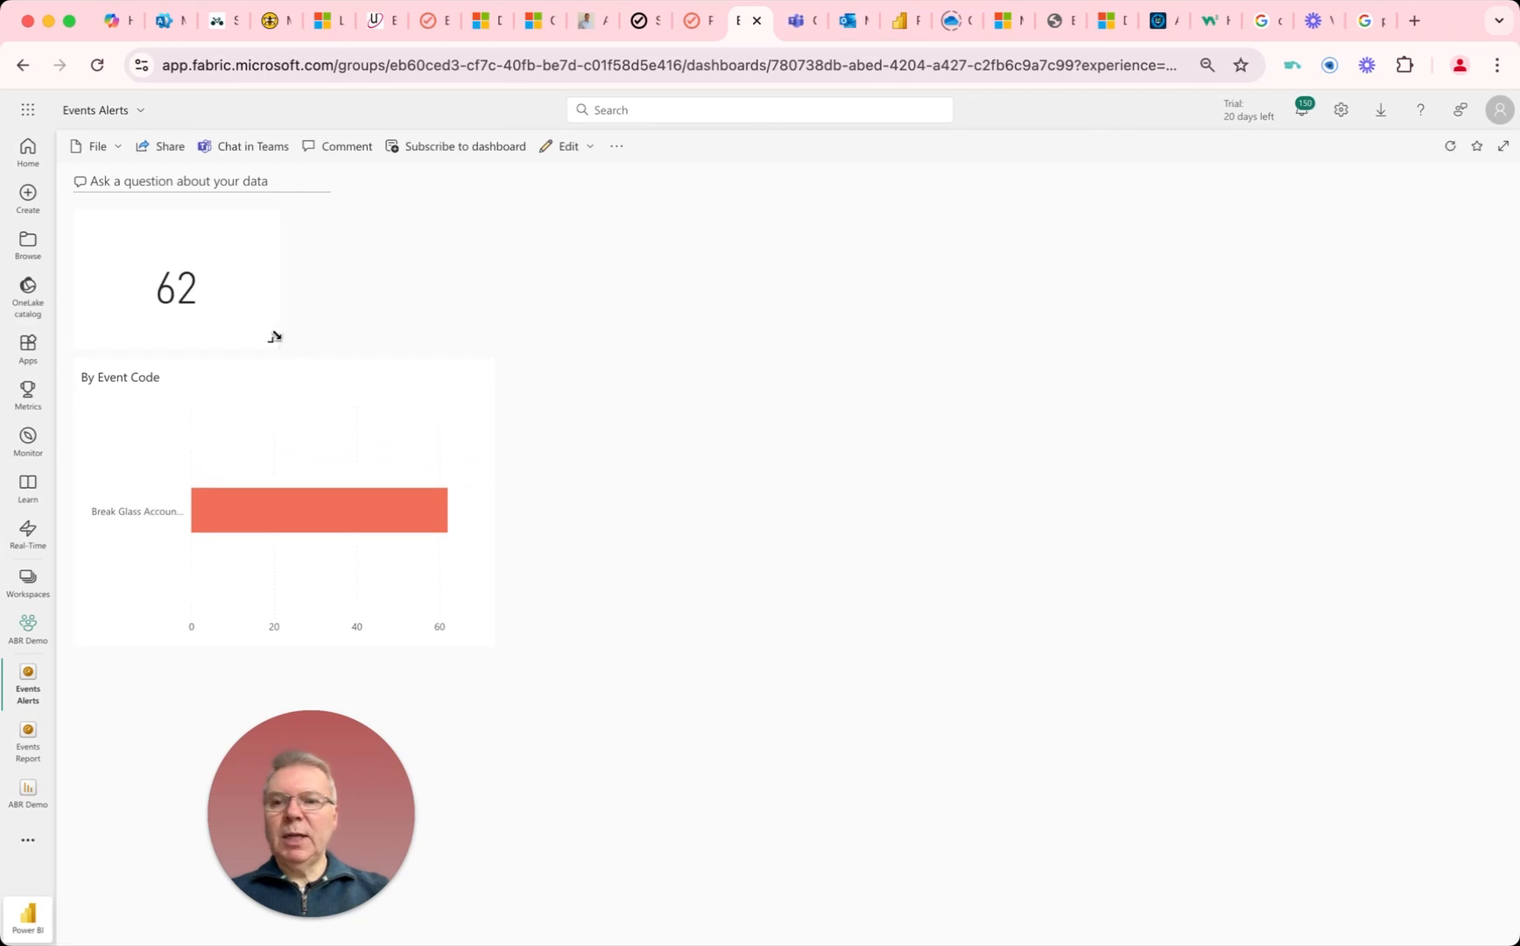
drag(274, 342, 488, 347)
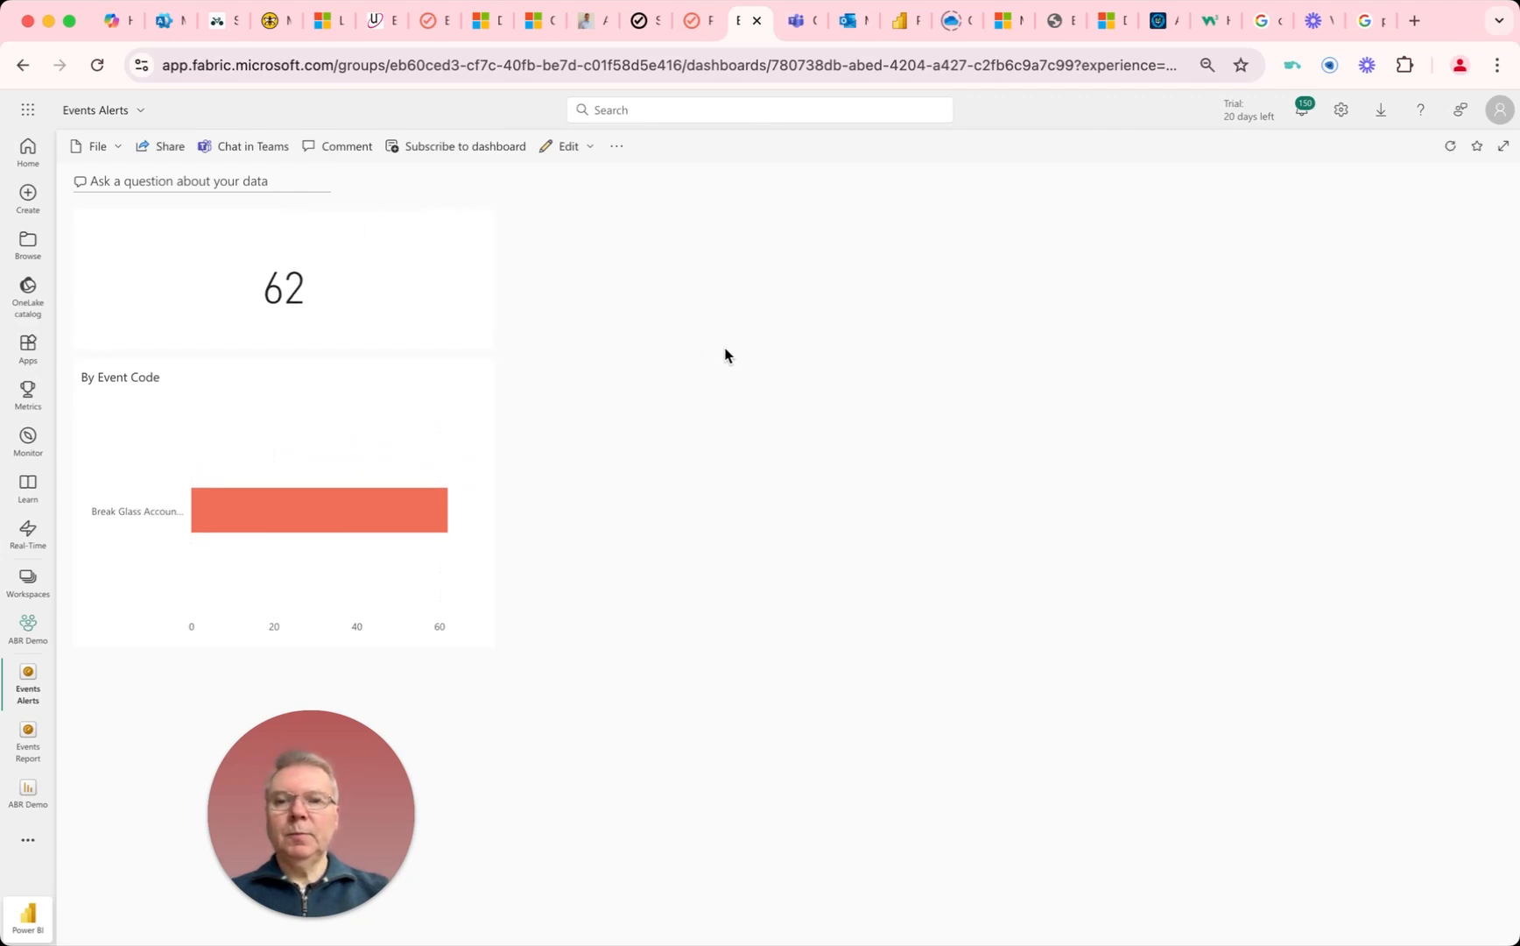
Step: Add and save an alert rule on the event count tile titled "PowerBI Alert - Break Glass account created", notifying at most once an hour
mouse_move(479, 252)
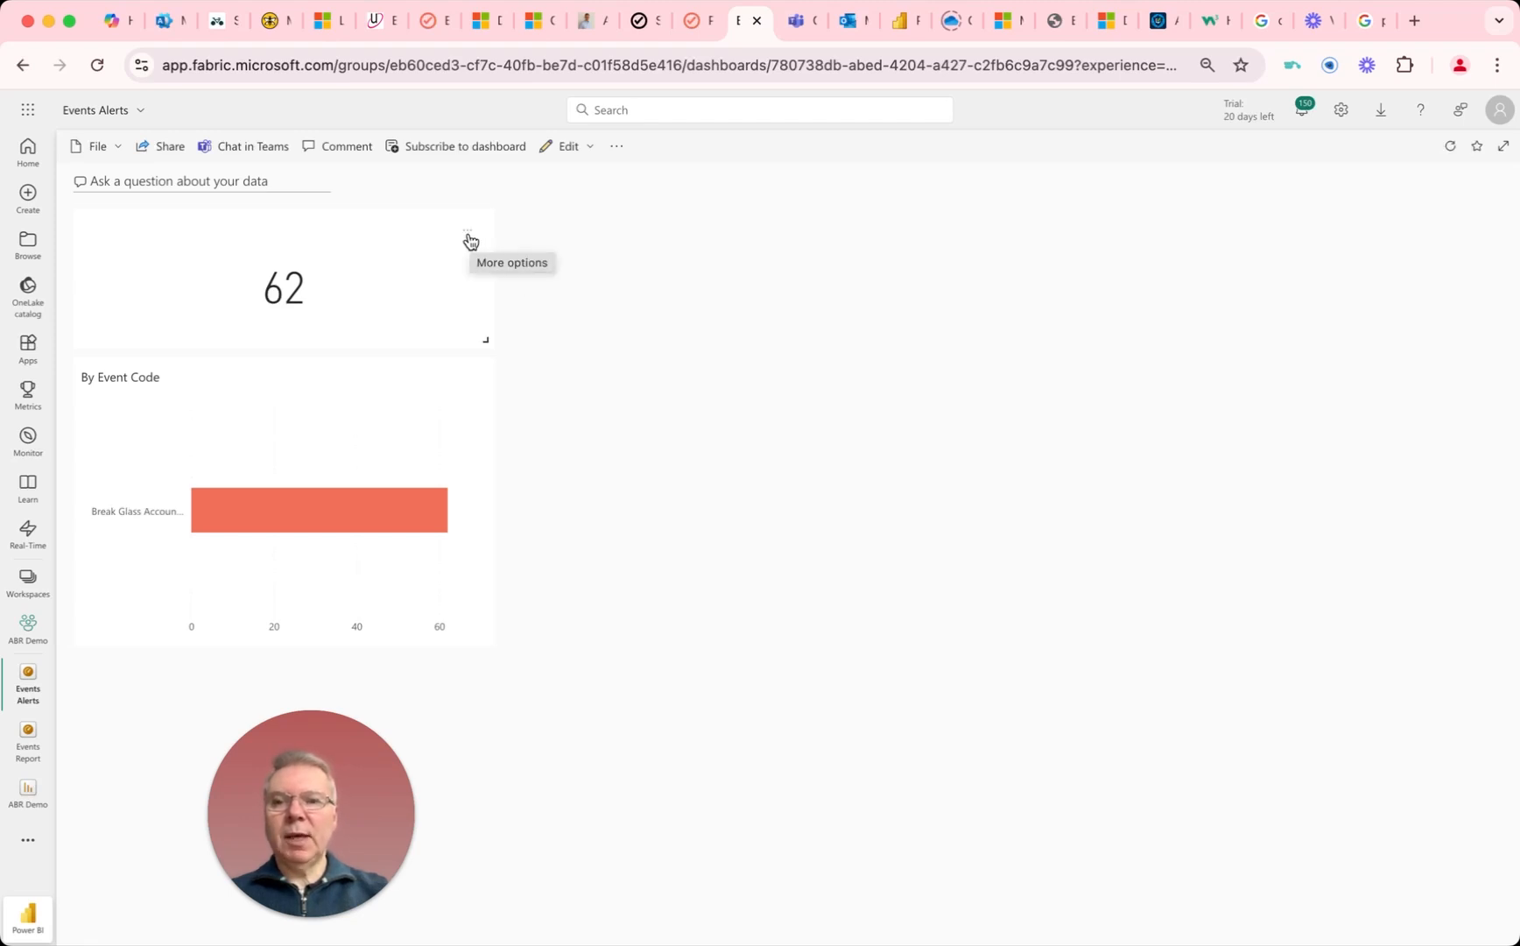
click(469, 232)
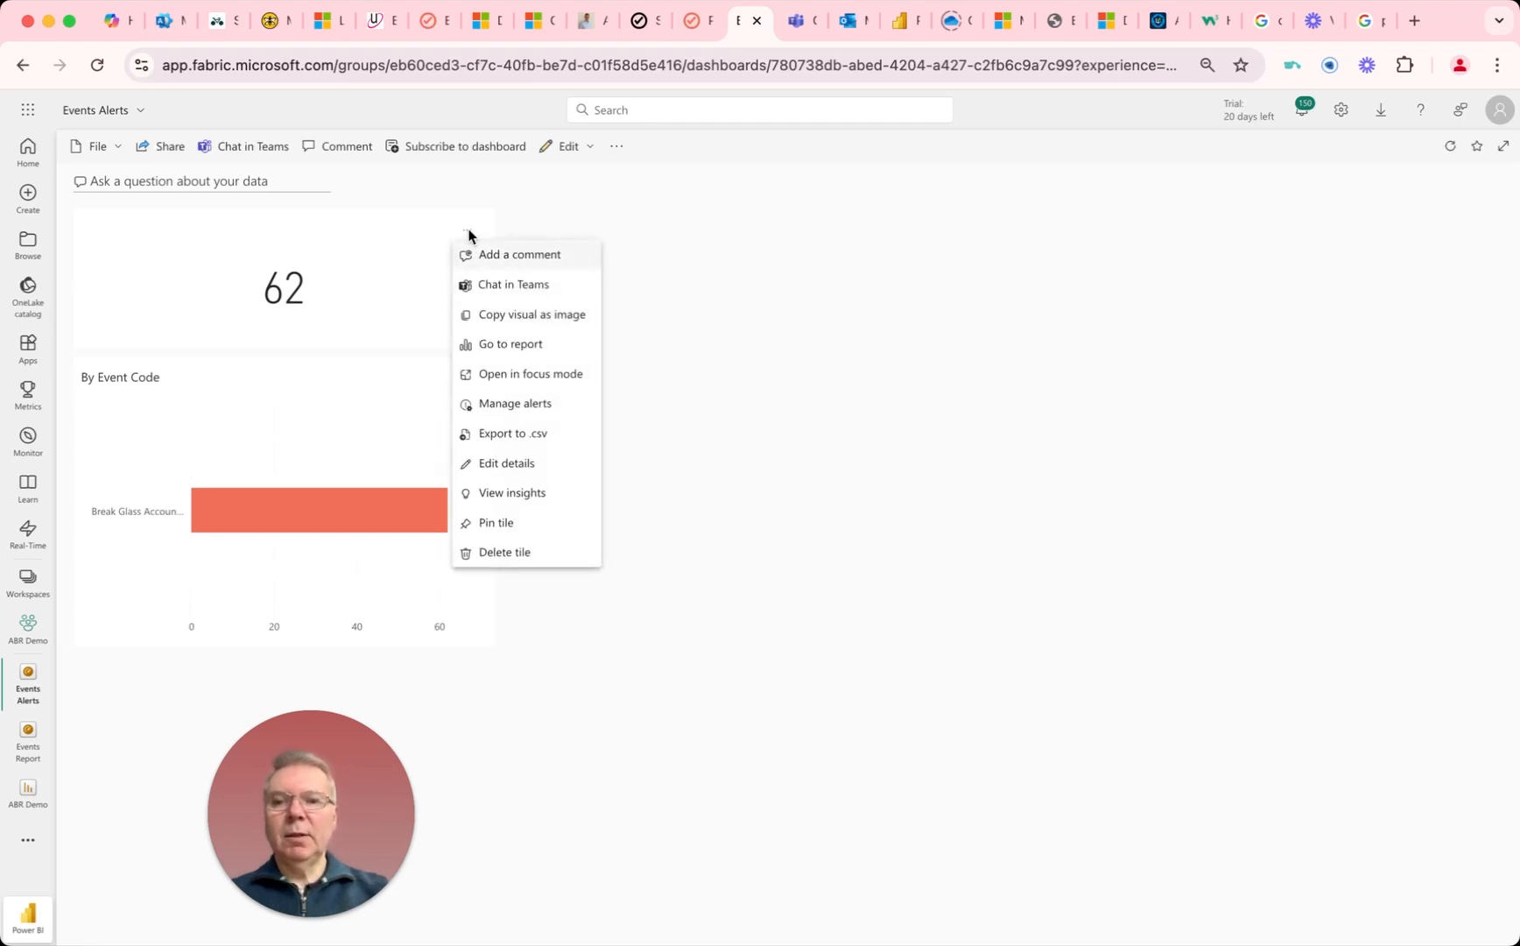
click(492, 403)
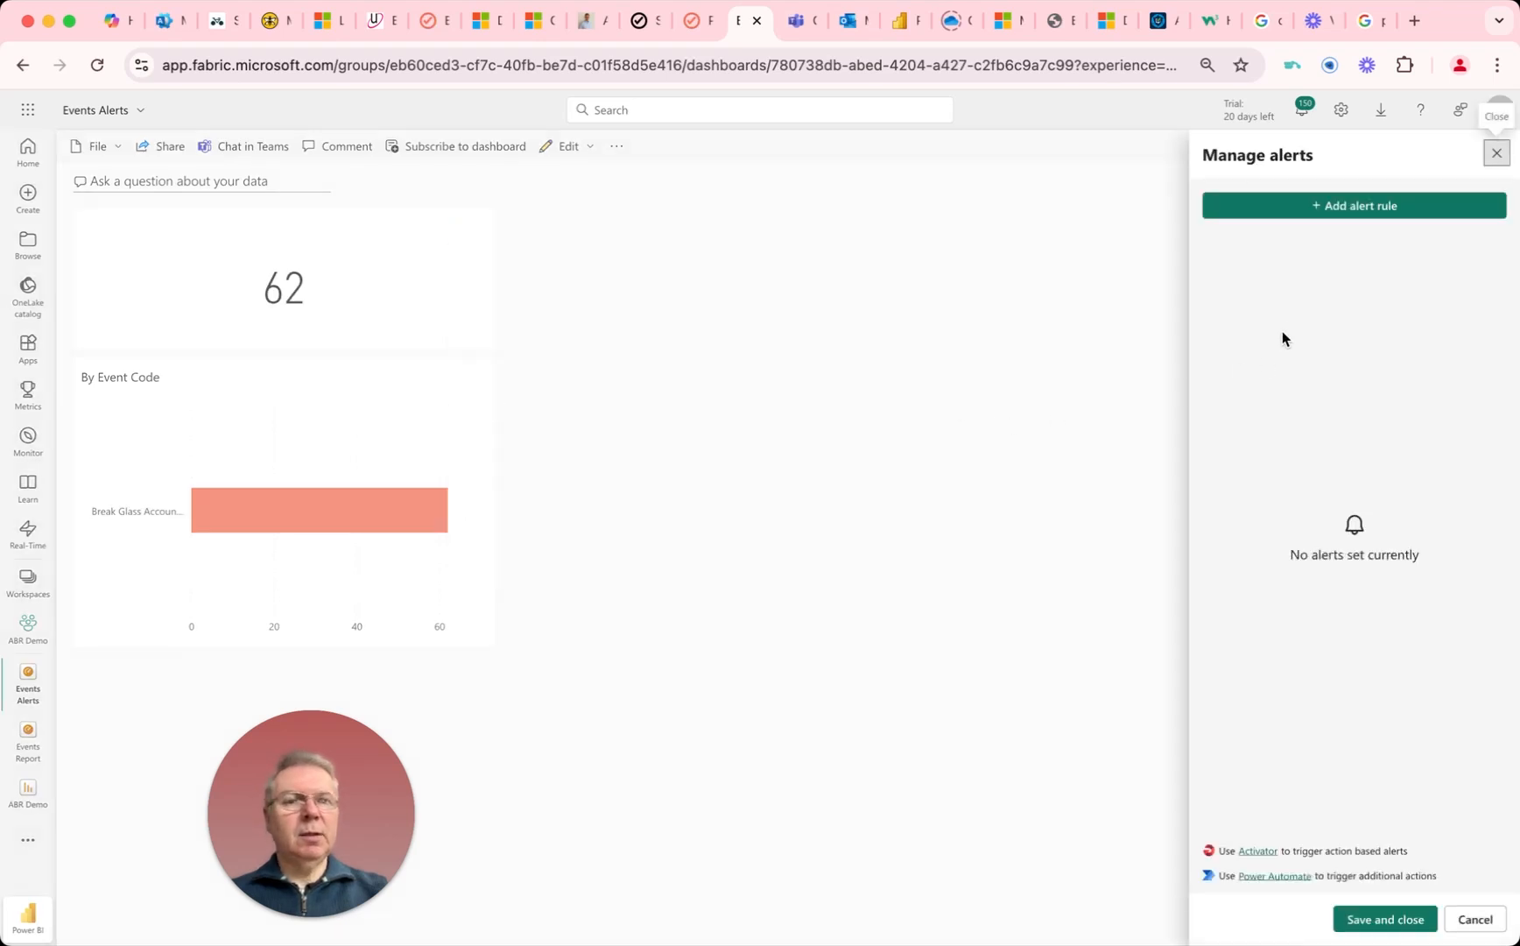
click(1334, 210)
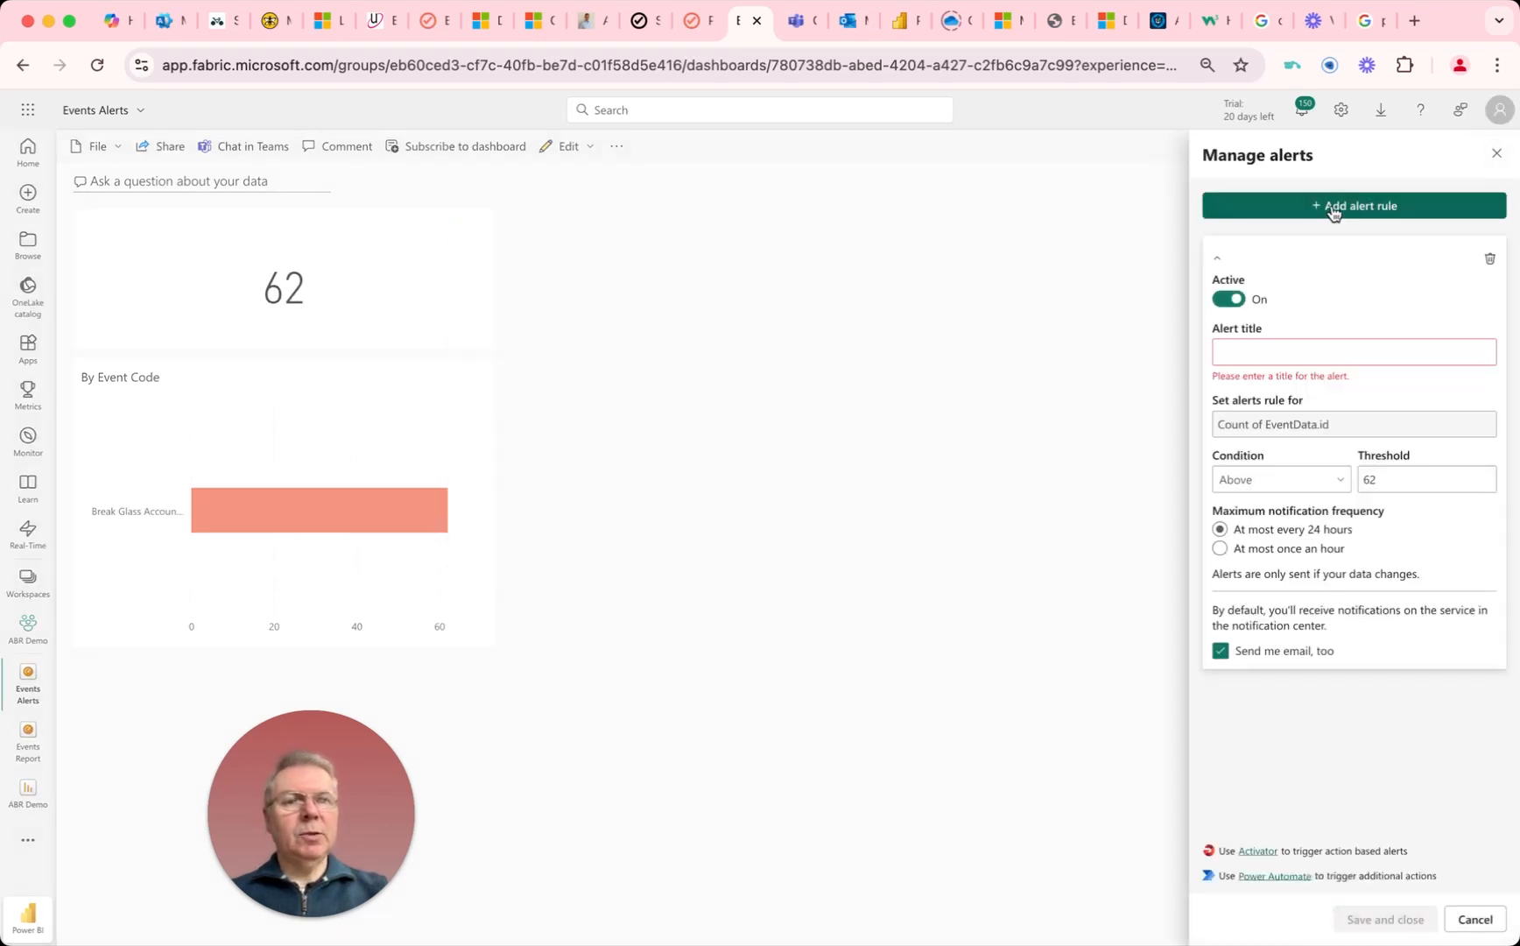
right_click(1235, 354)
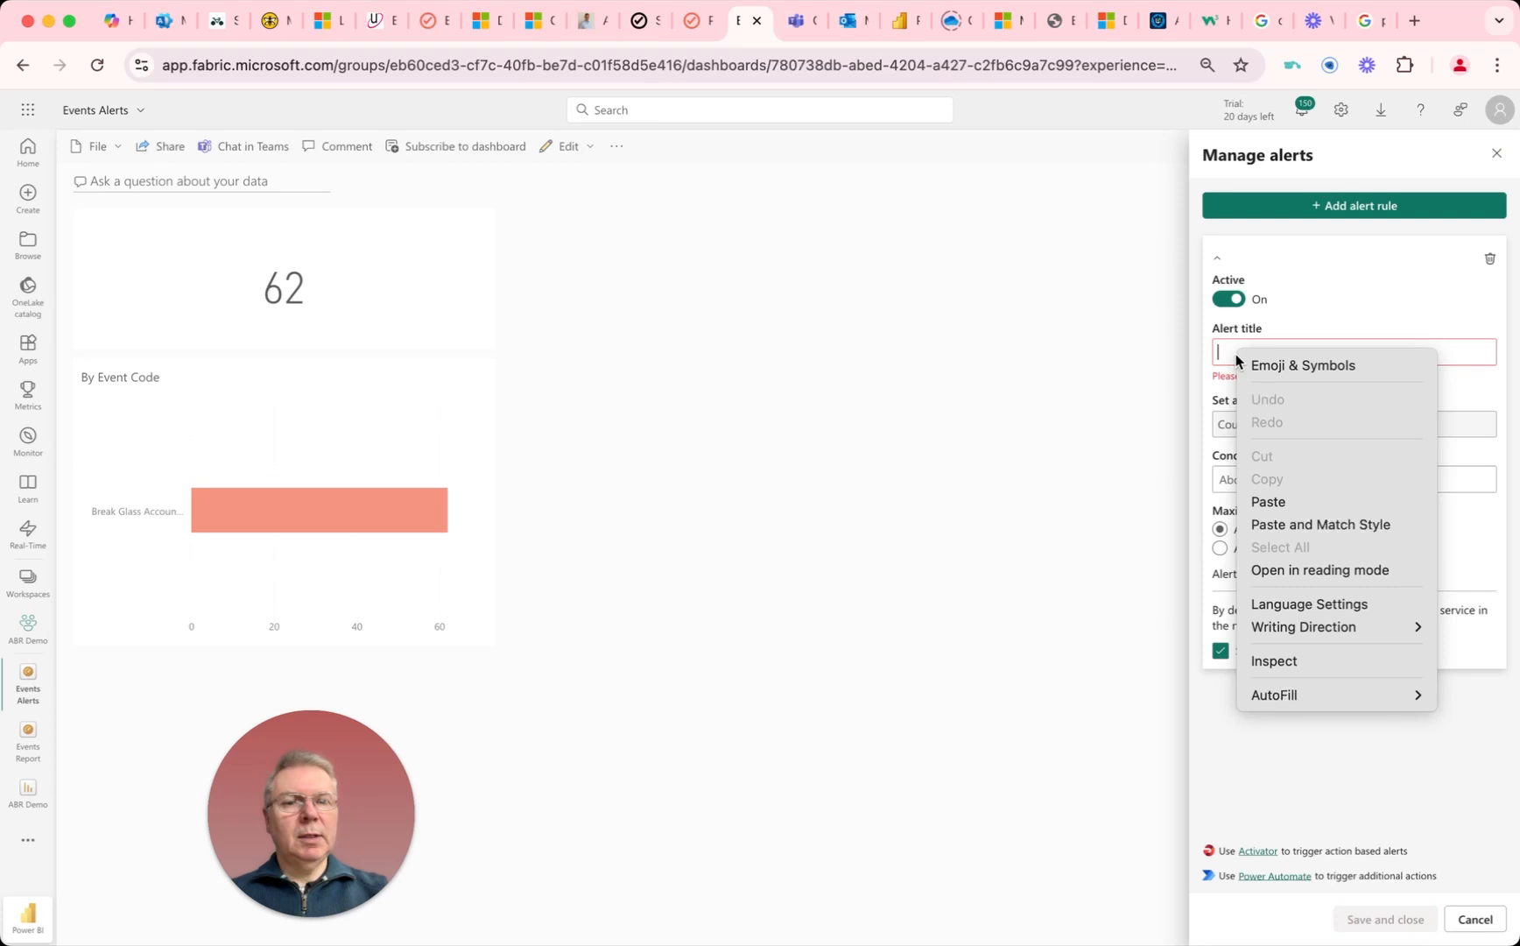
click(1273, 501)
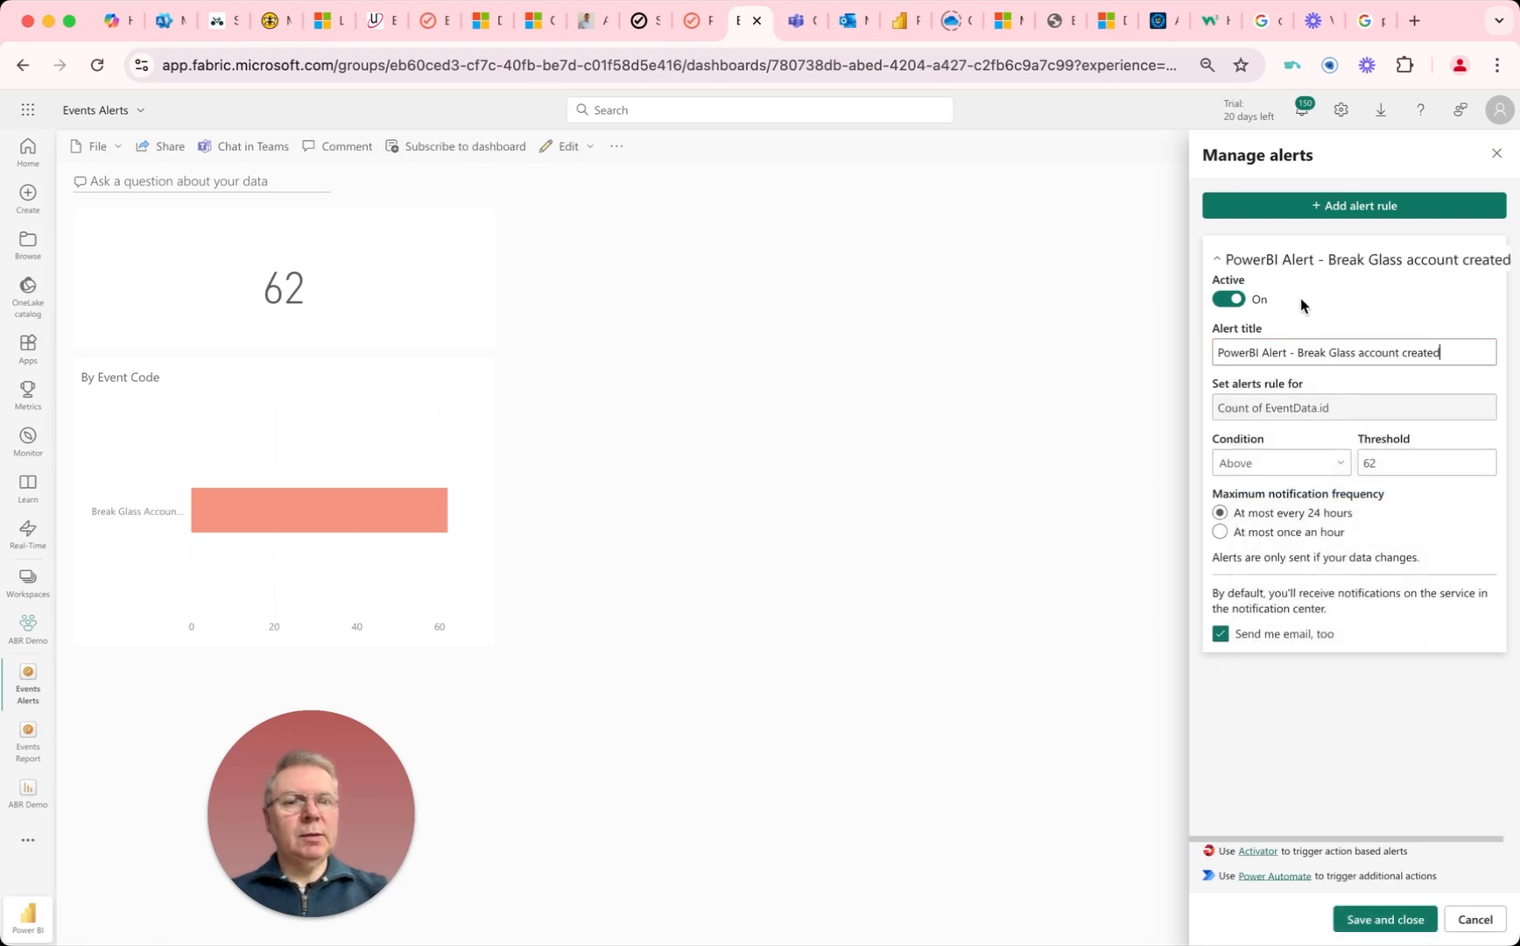
click(1219, 532)
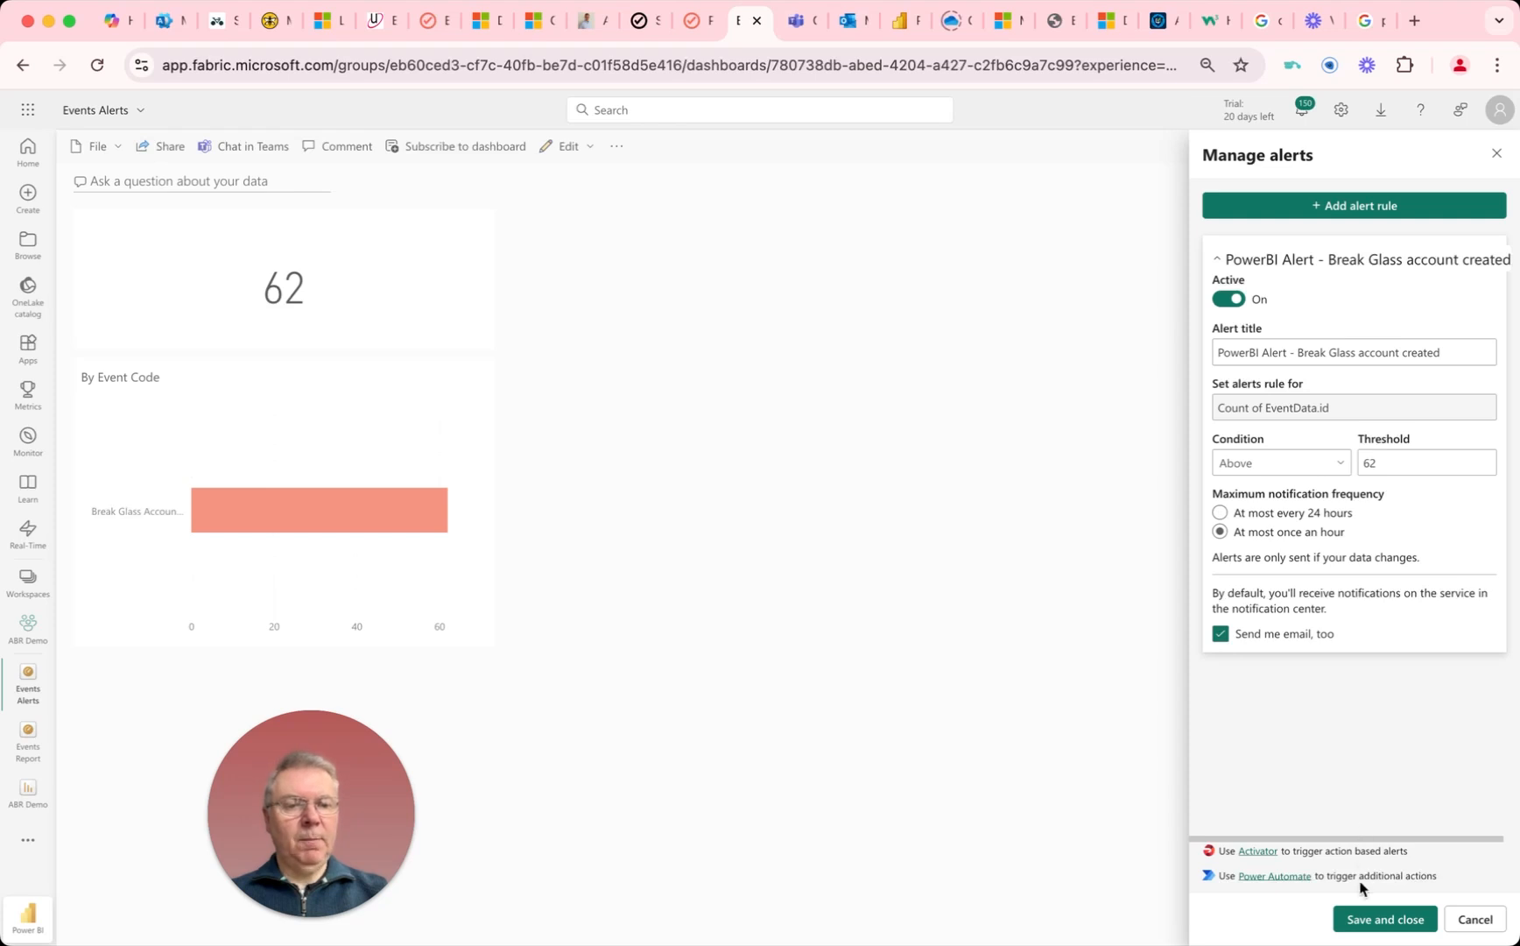
click(1363, 919)
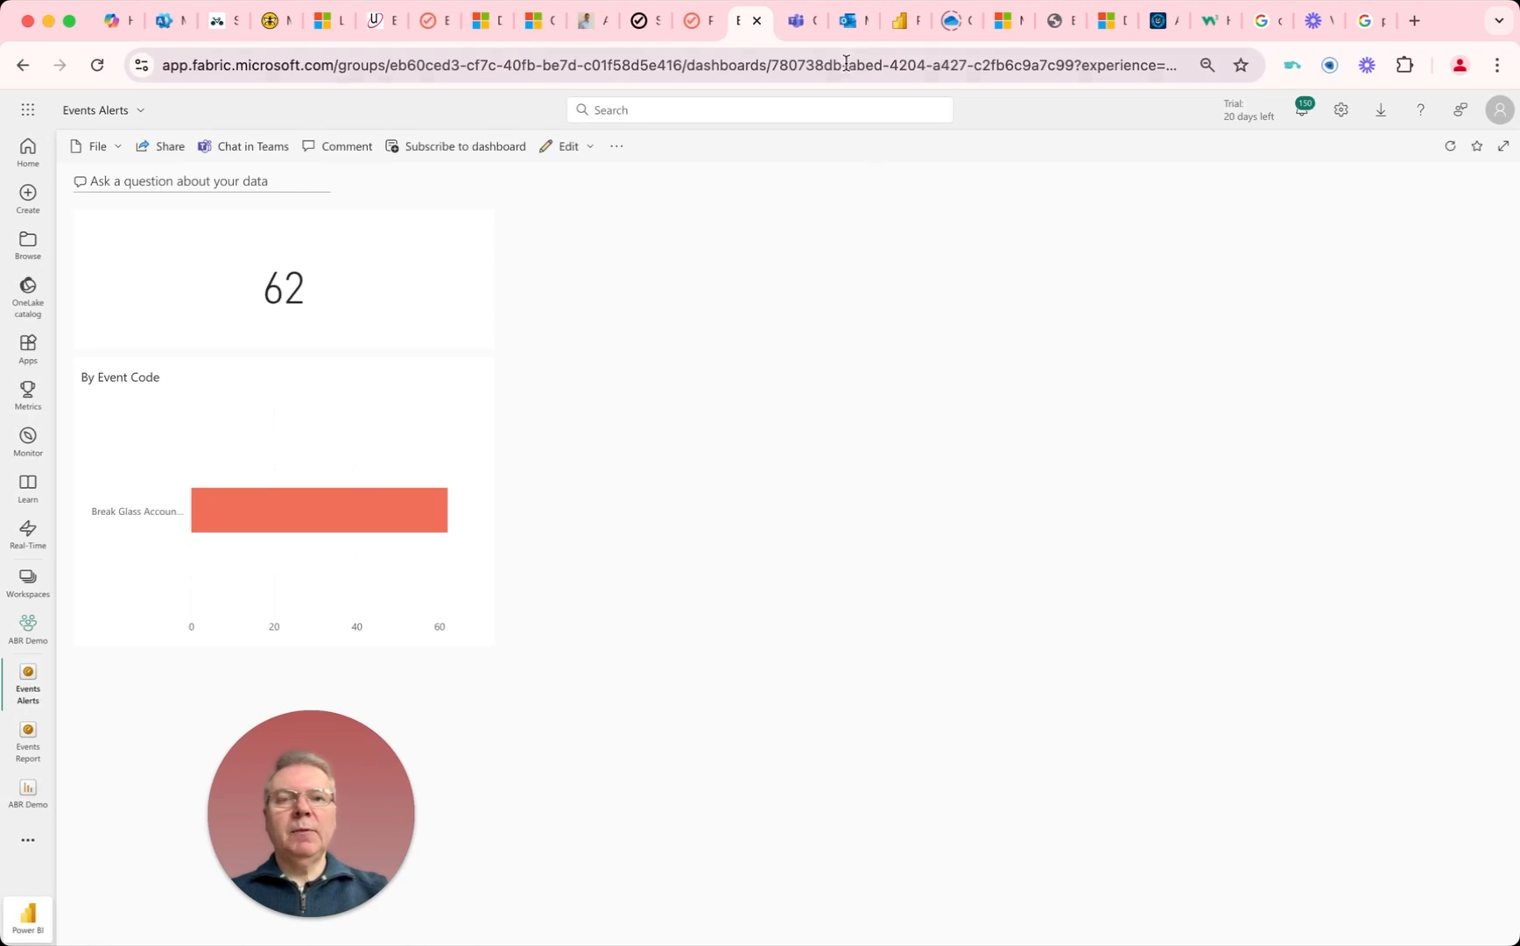
Step: Switch to Outlook, examine the existing "PowerBI Alert - Break Glass account created" email and return to the Events Alerts dashboard
click(854, 28)
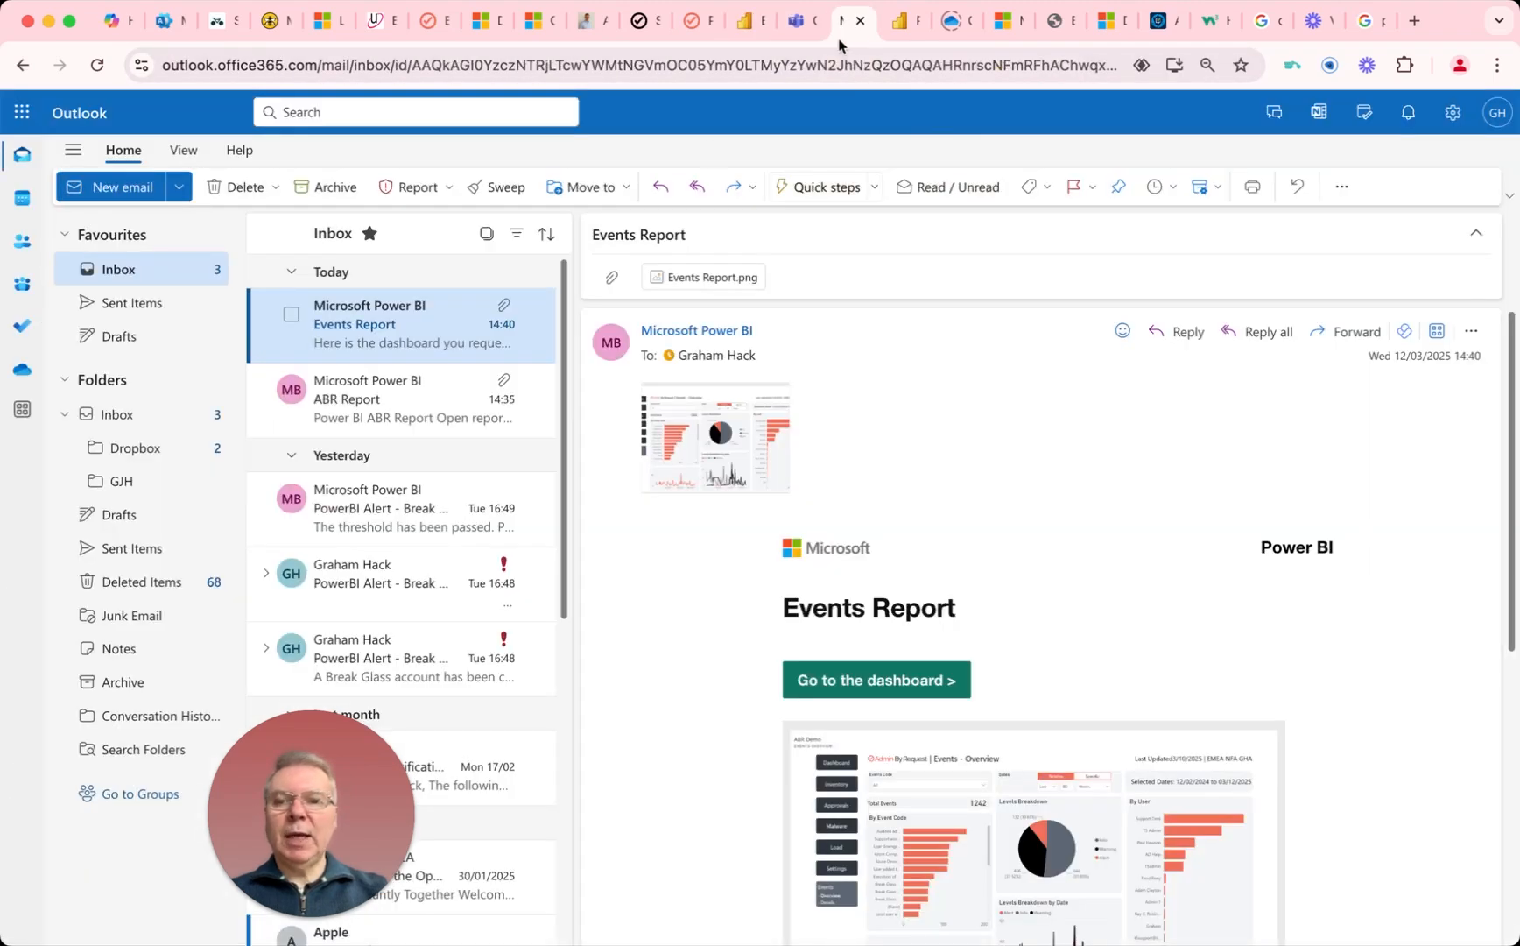
click(397, 506)
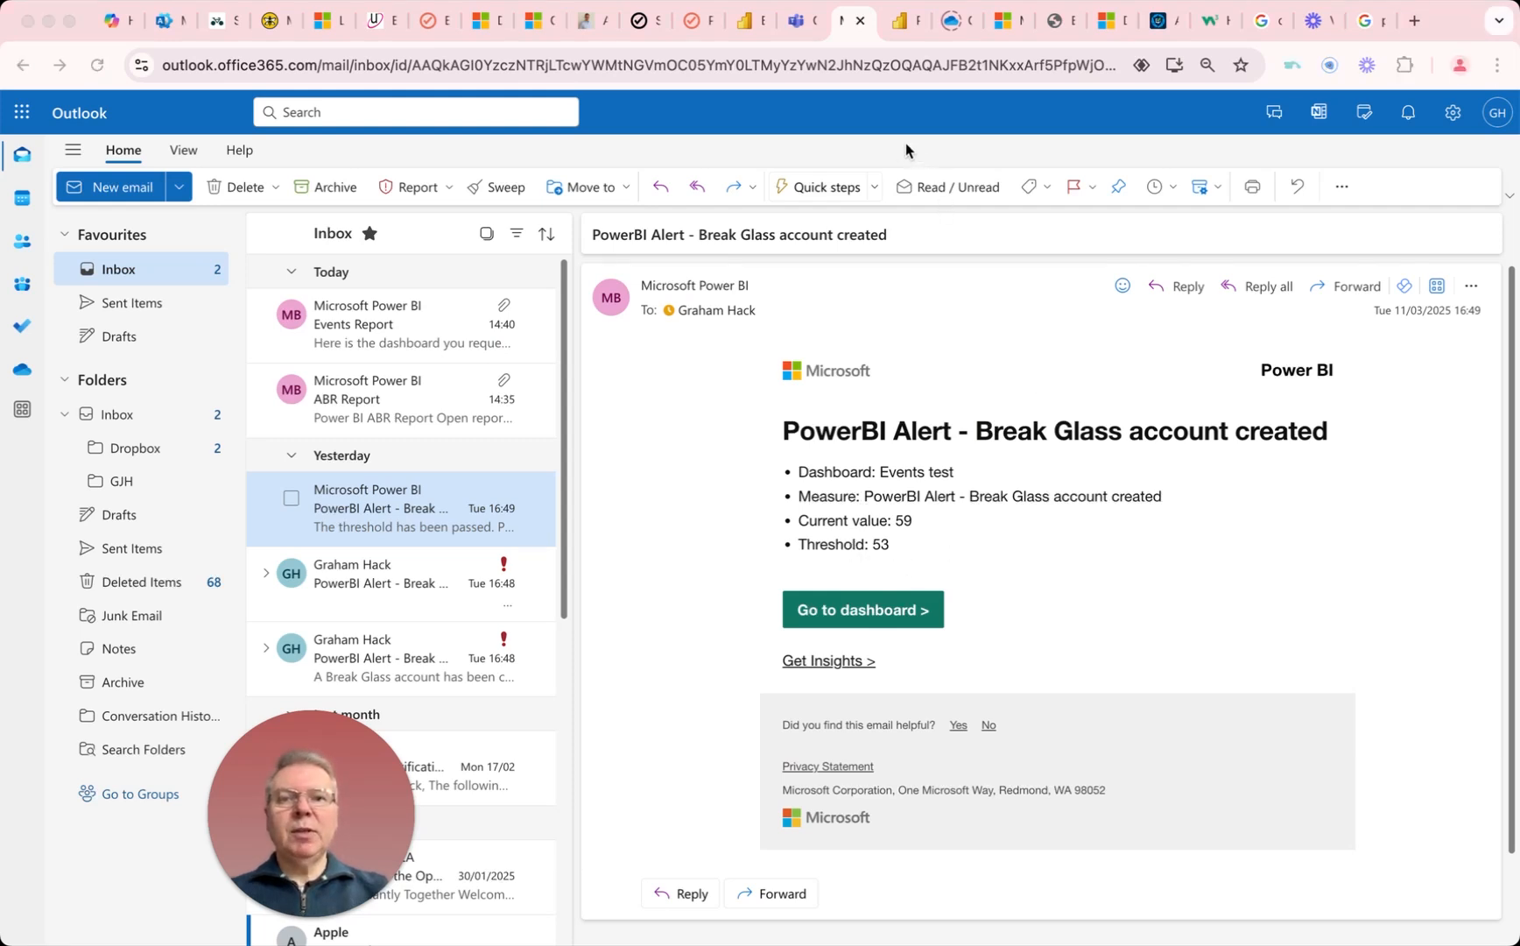
click(749, 24)
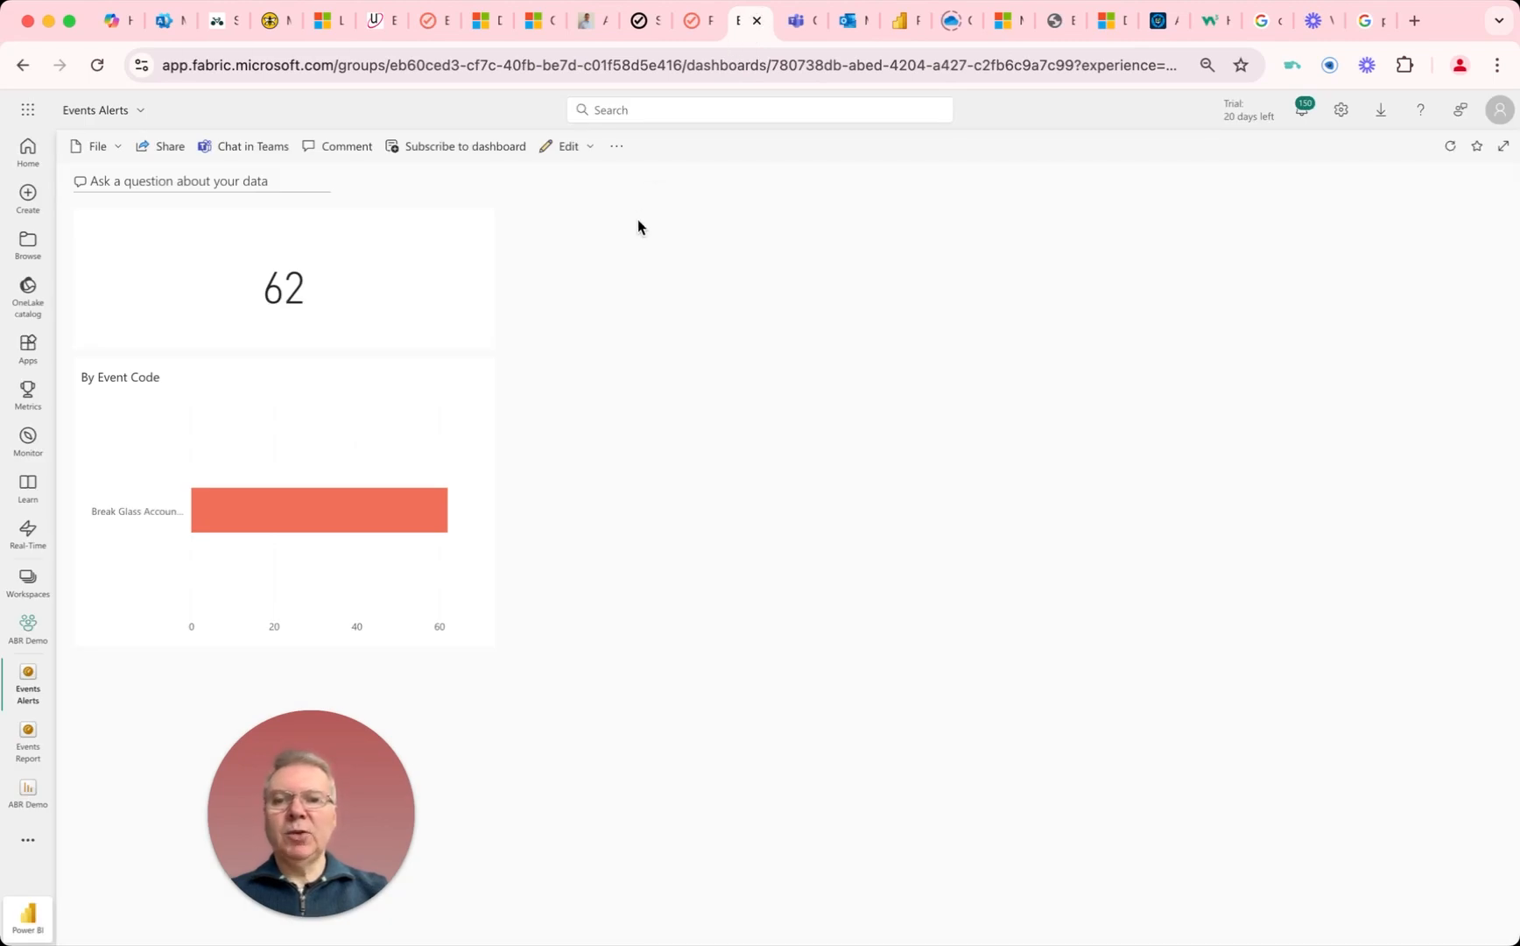
Step: Open the event count tile's alert management and go to Power Automate to trigger additional actions from the alert
click(469, 233)
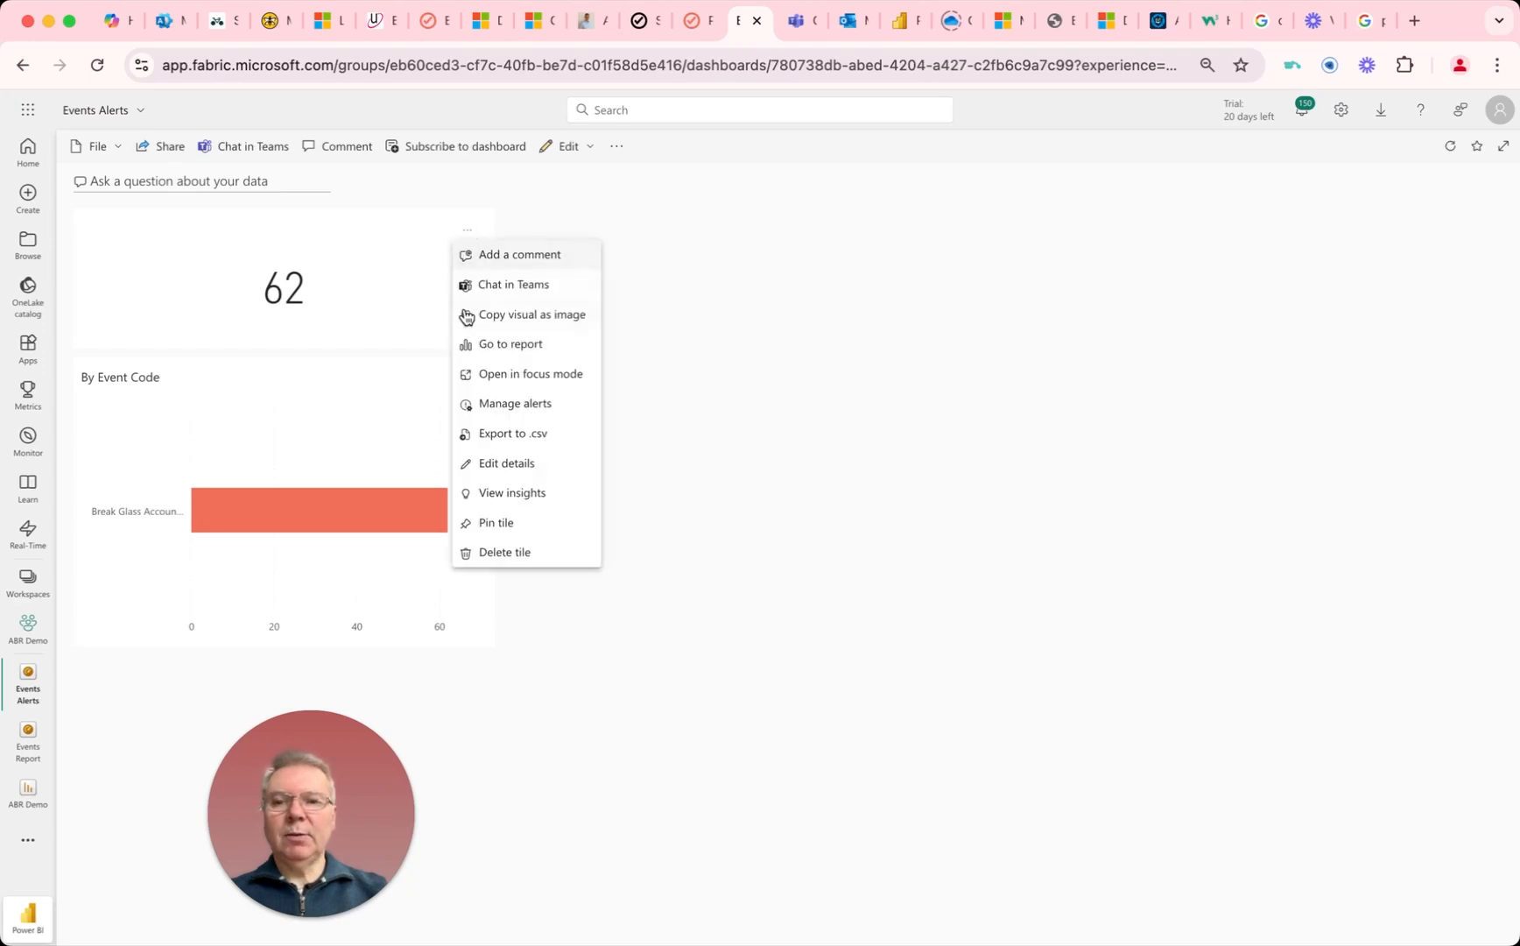
click(506, 403)
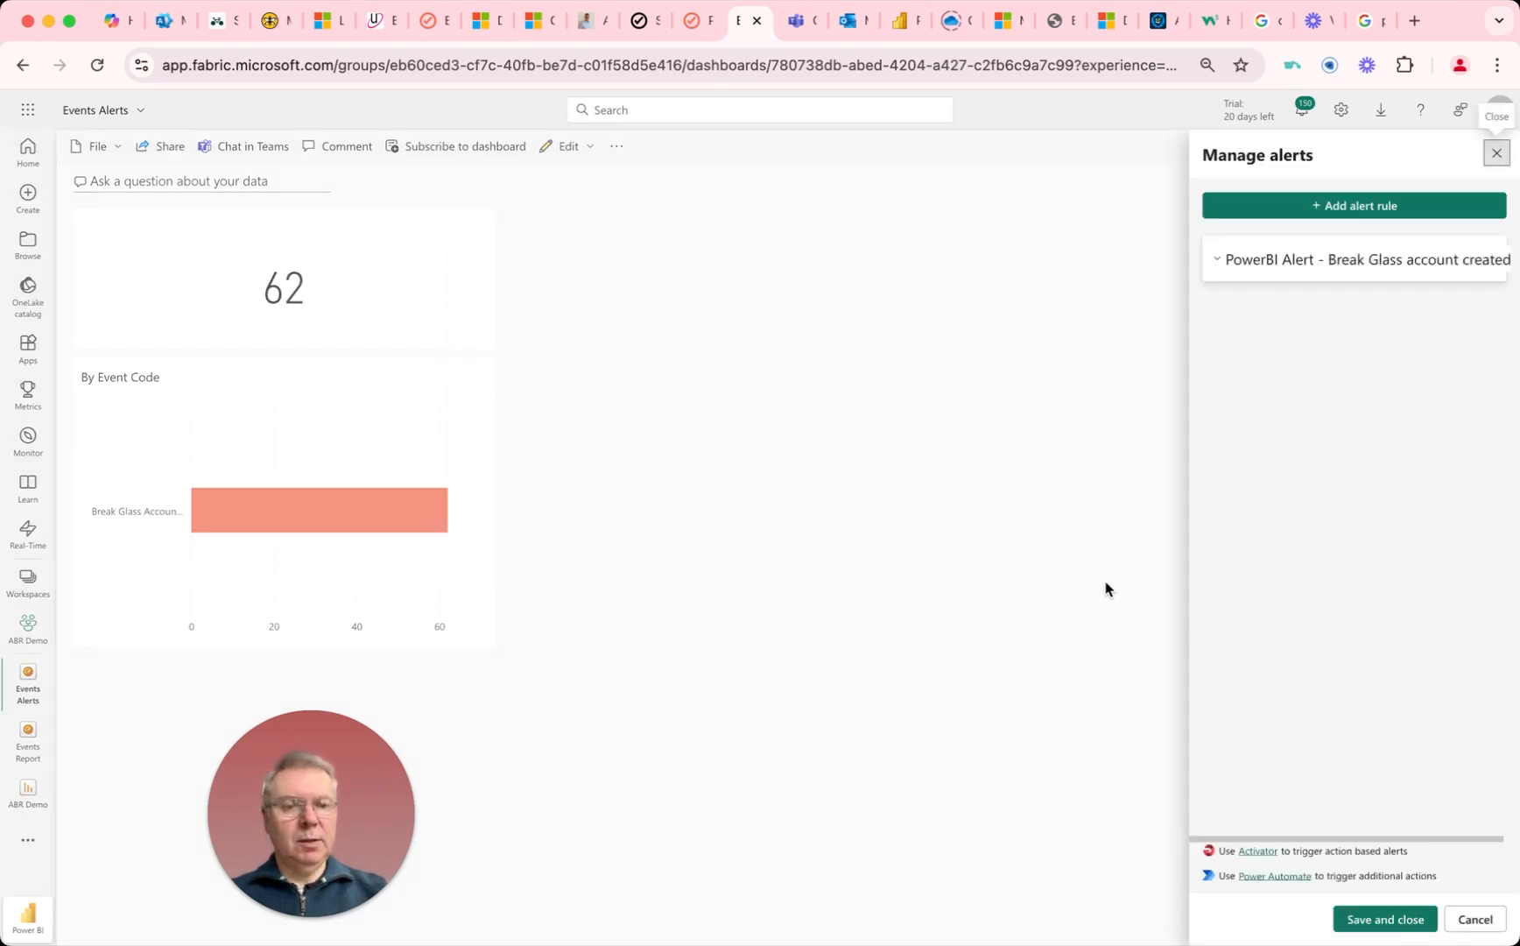
click(1269, 878)
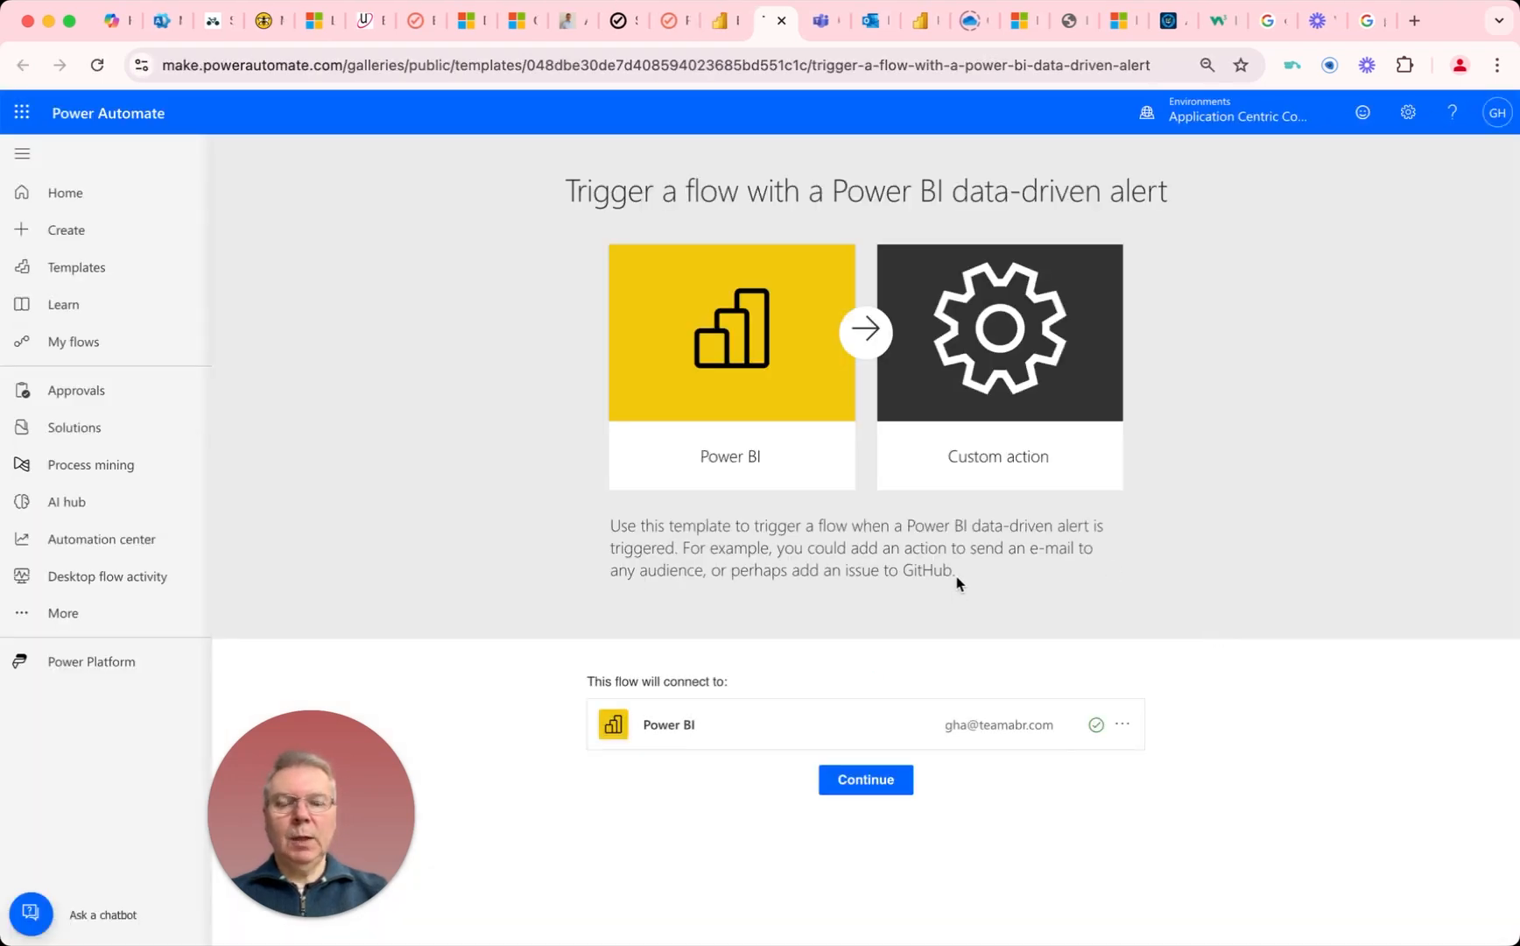
Step: Continue with the Power BI data-driven alert template and switch the flow to the classic designer without saving
click(861, 782)
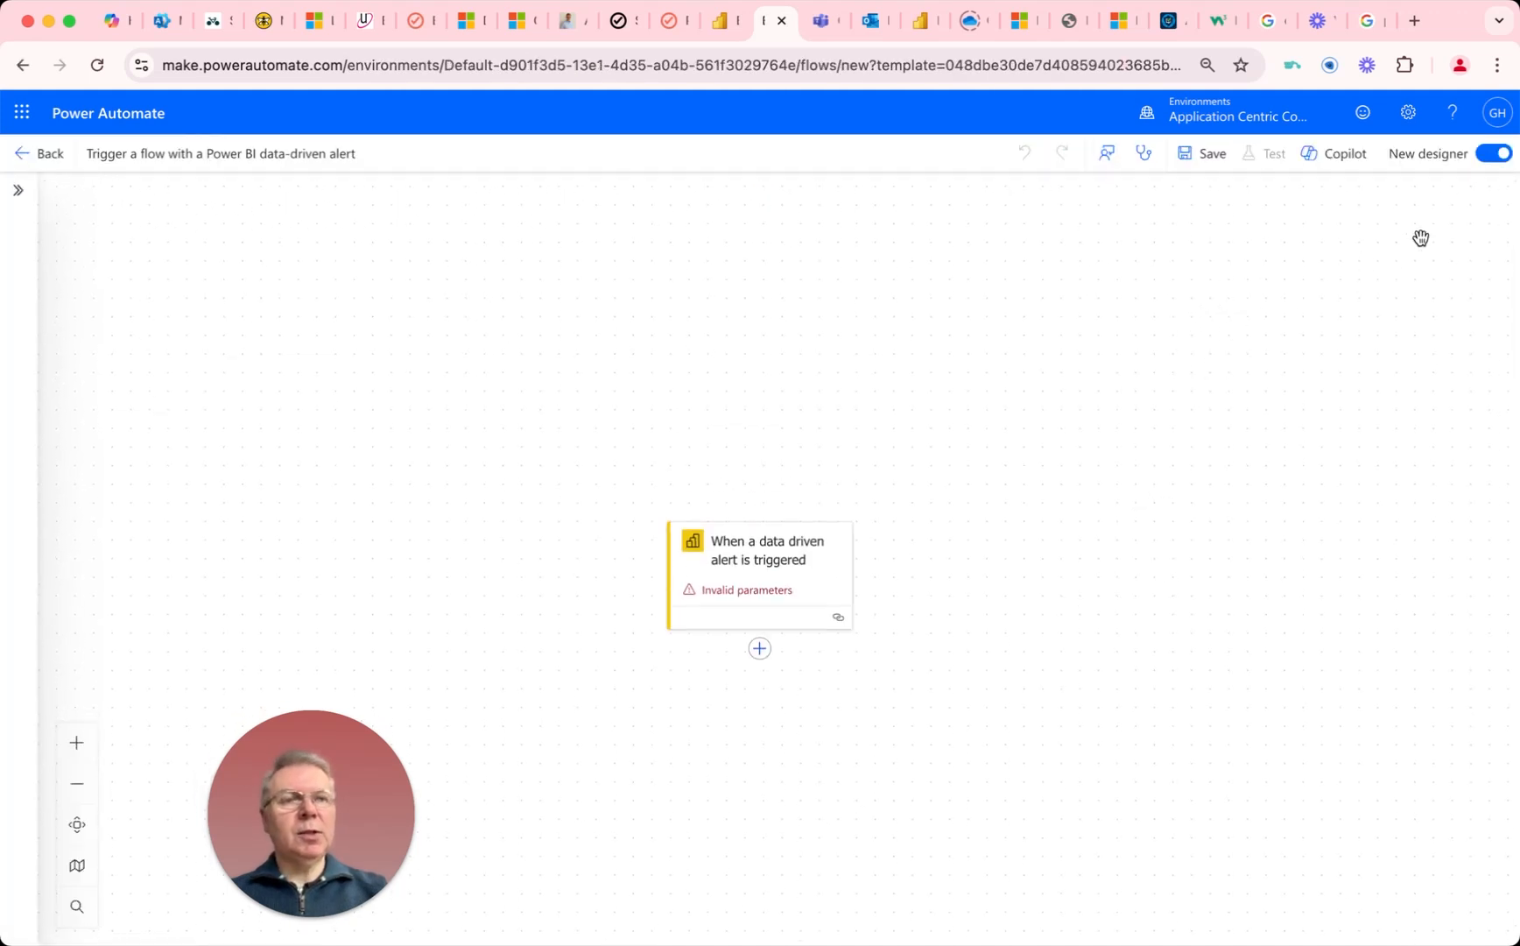
click(1485, 164)
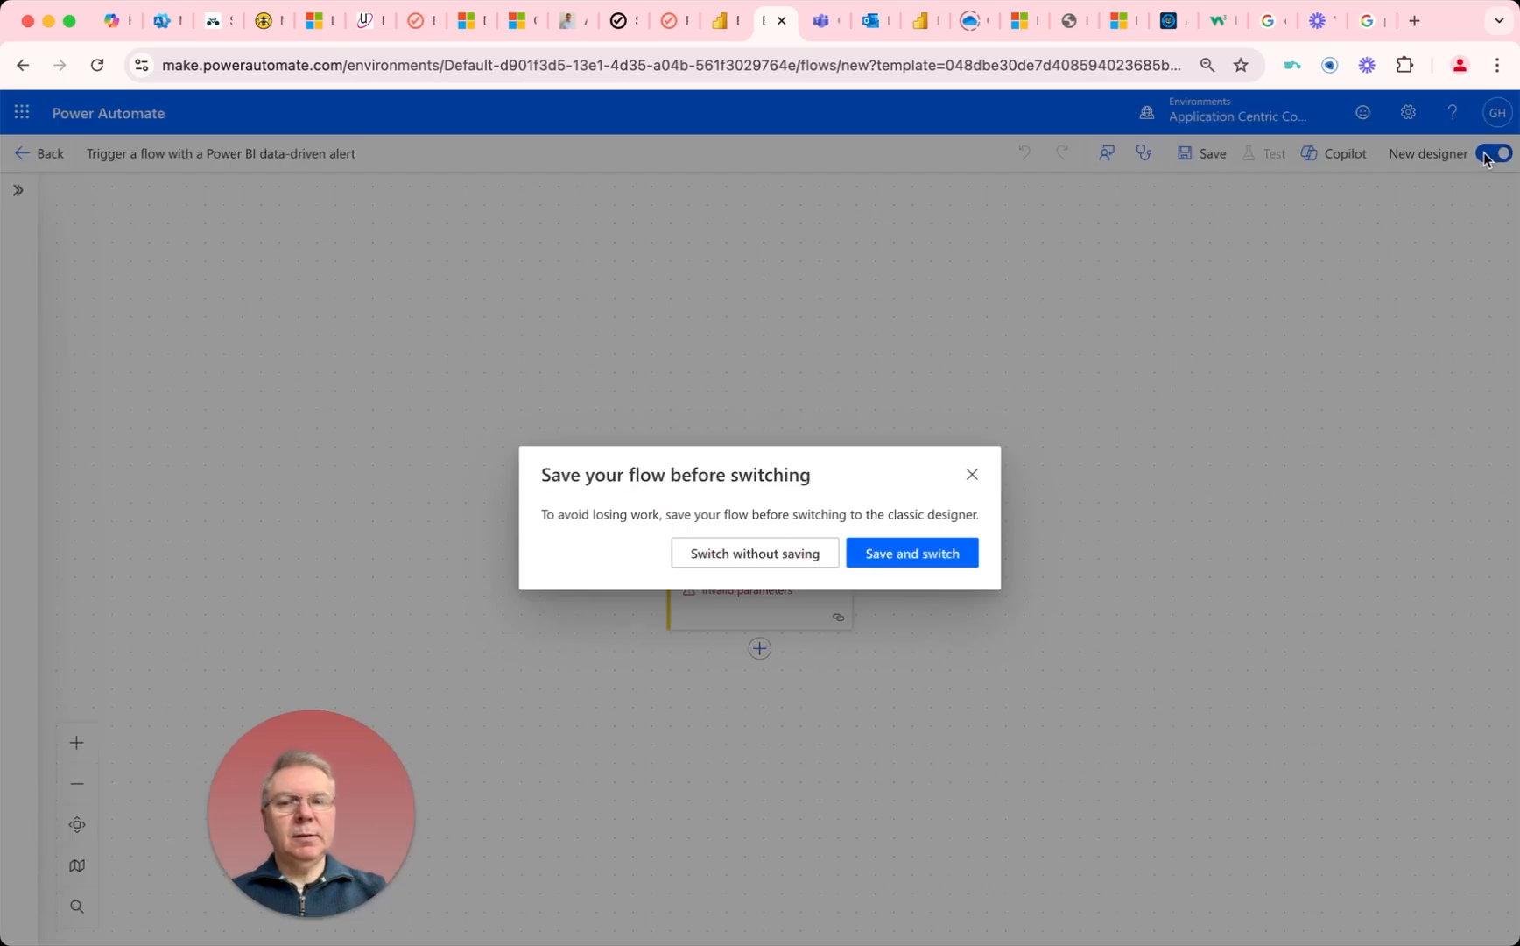
click(763, 553)
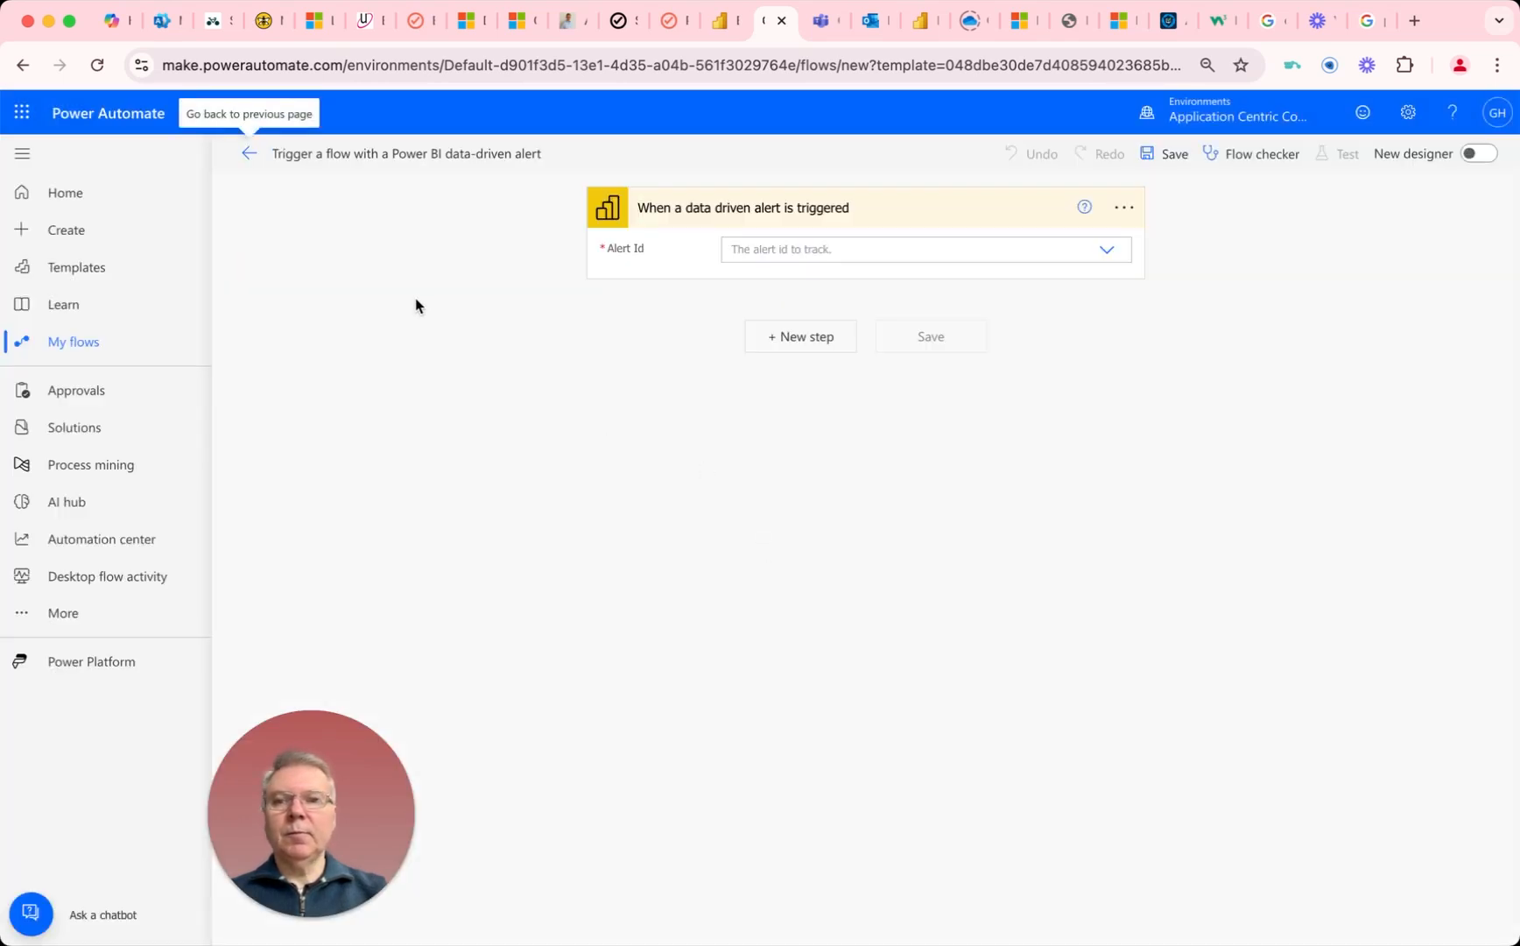
Step: Rename the flow to the copied title "PowerBI Alert - Break Glass account created"
click(376, 154)
key(super+a)
right_click(376, 154)
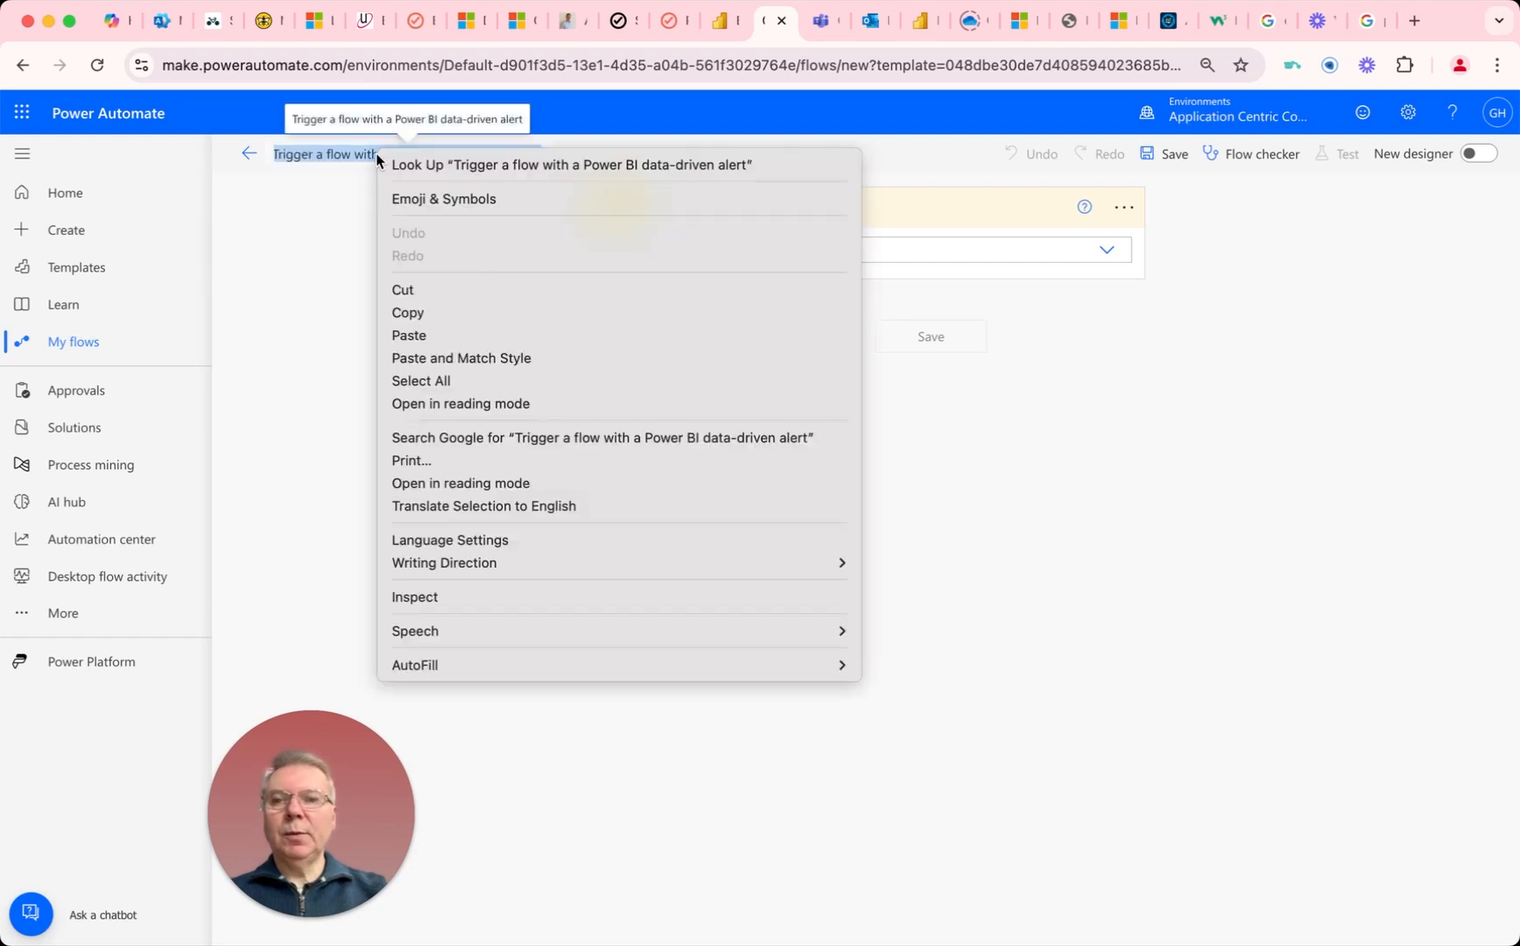
click(412, 337)
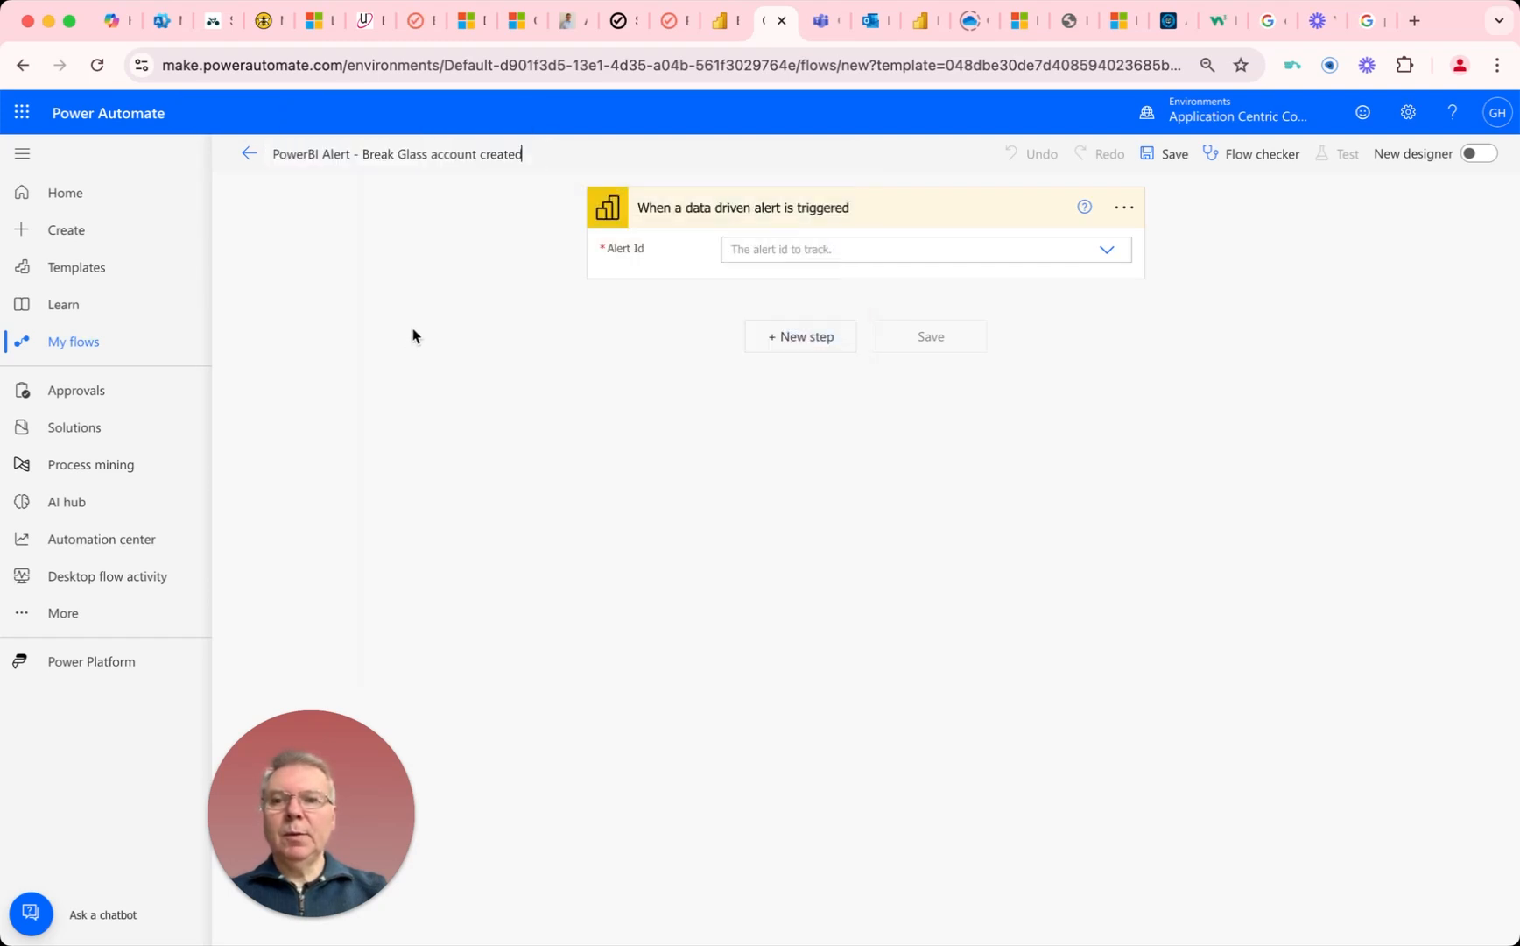
Step: Rename the data-driven alert trigger "PowerBI Alert - Break Glass account created" and choose the alert of the same name as its Alert Id
click(1123, 207)
click(1198, 240)
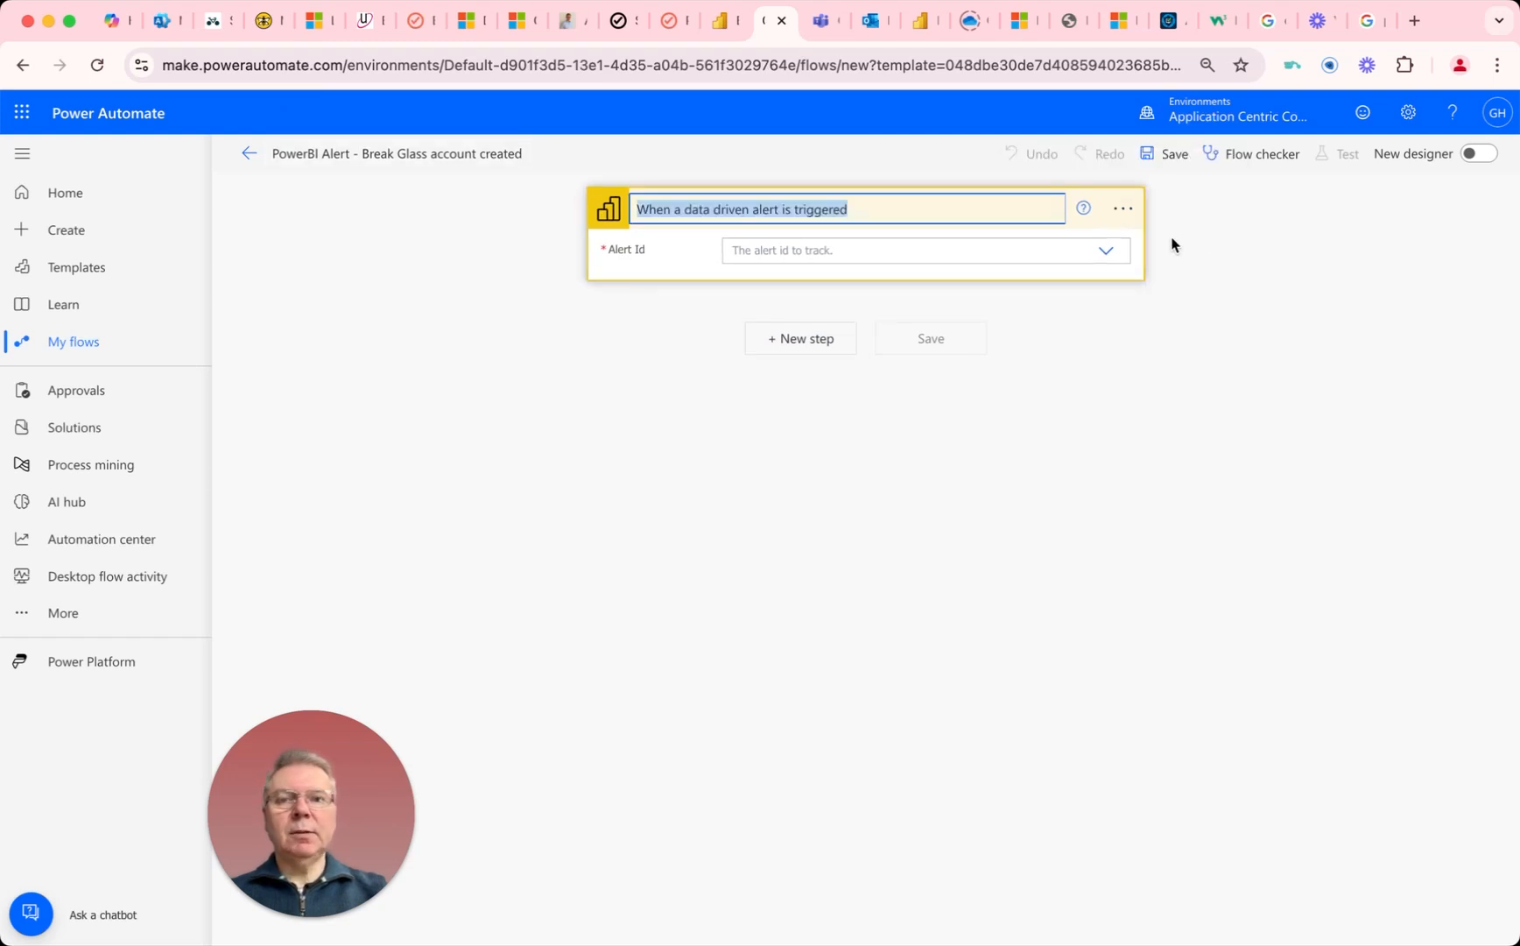
right_click(807, 208)
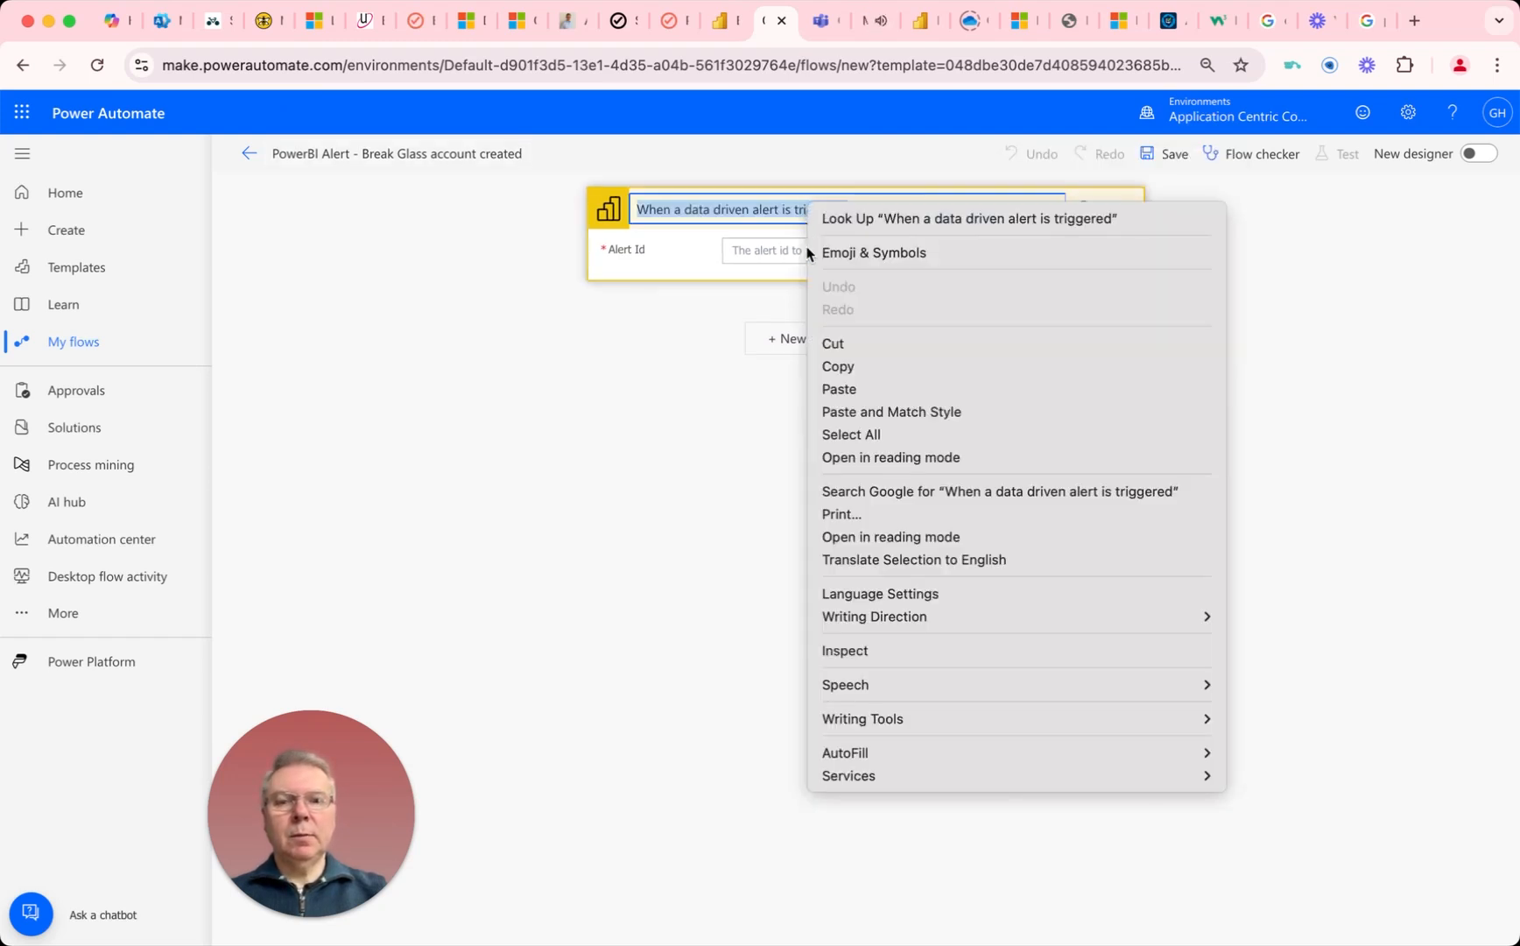
click(836, 382)
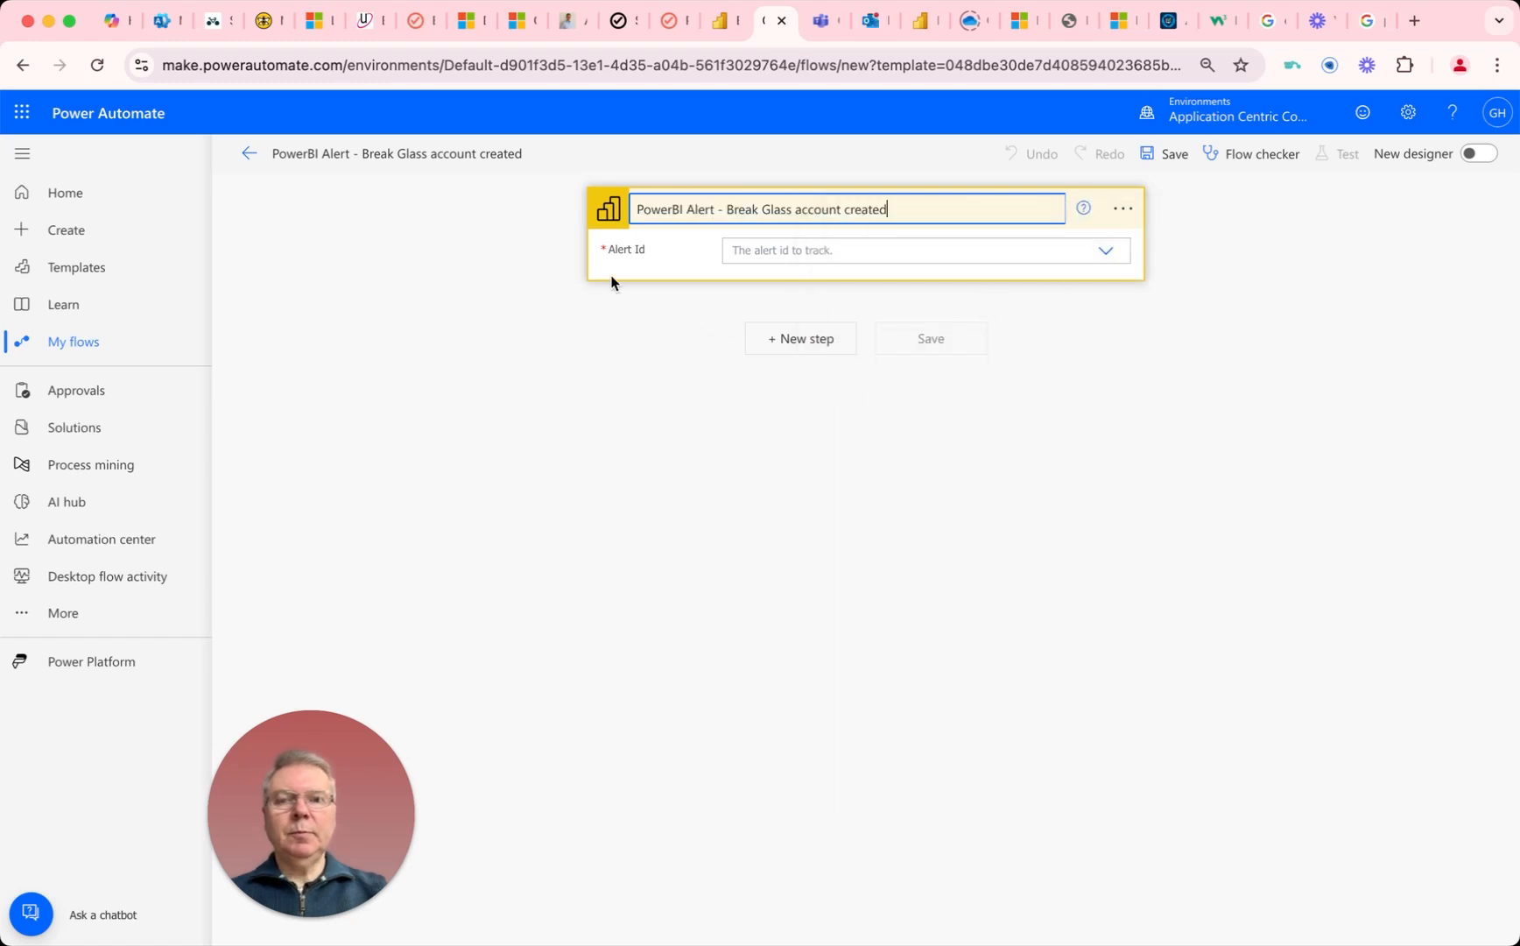
click(1107, 253)
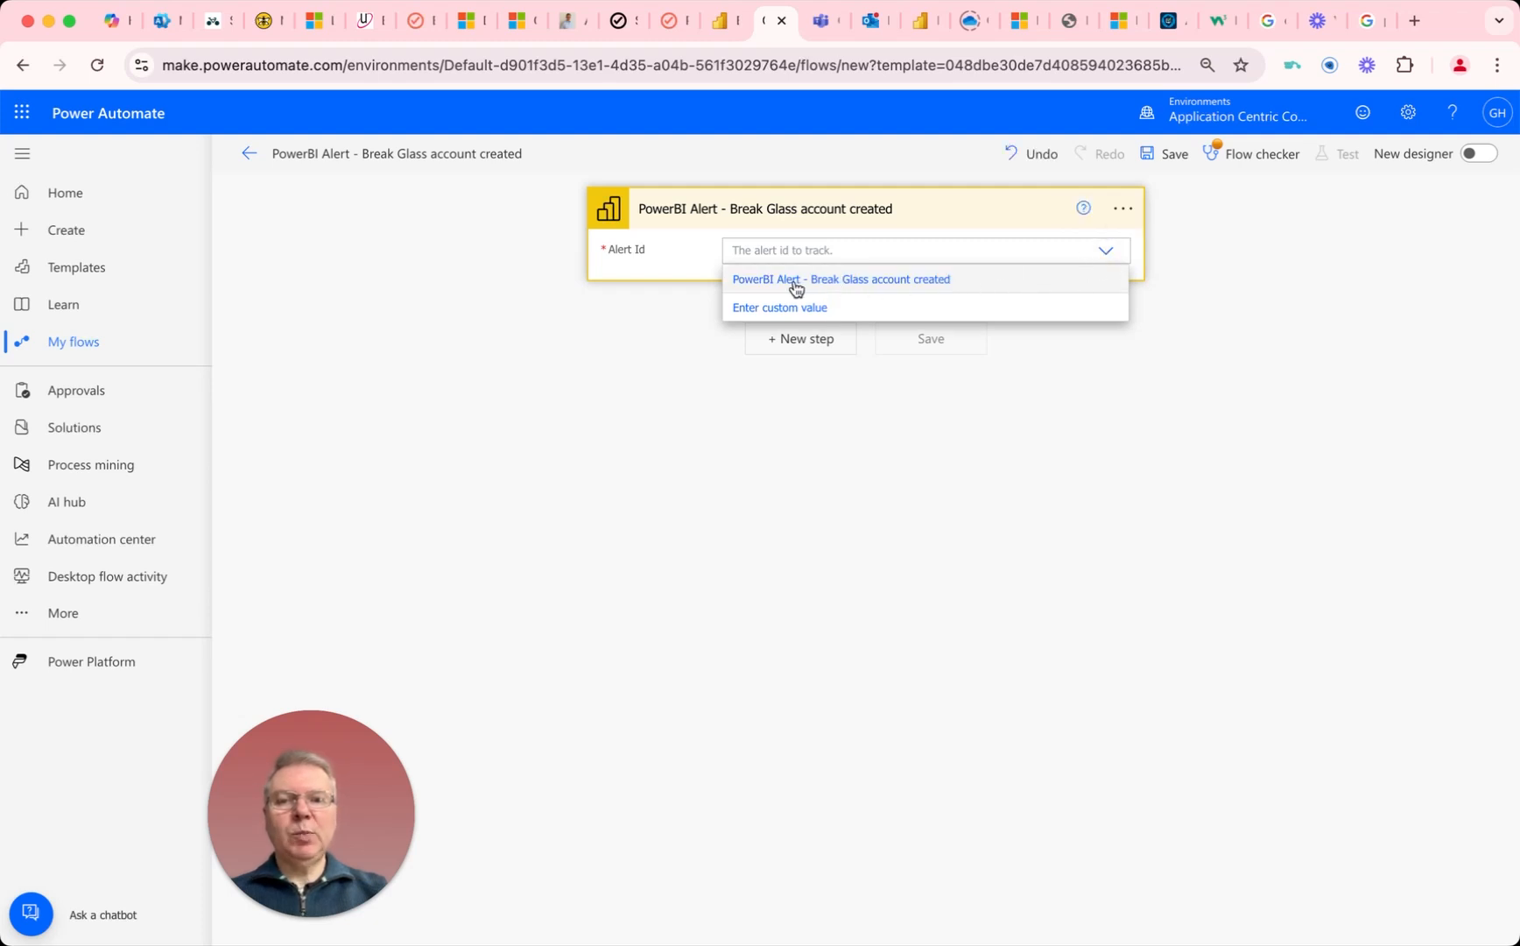
click(856, 282)
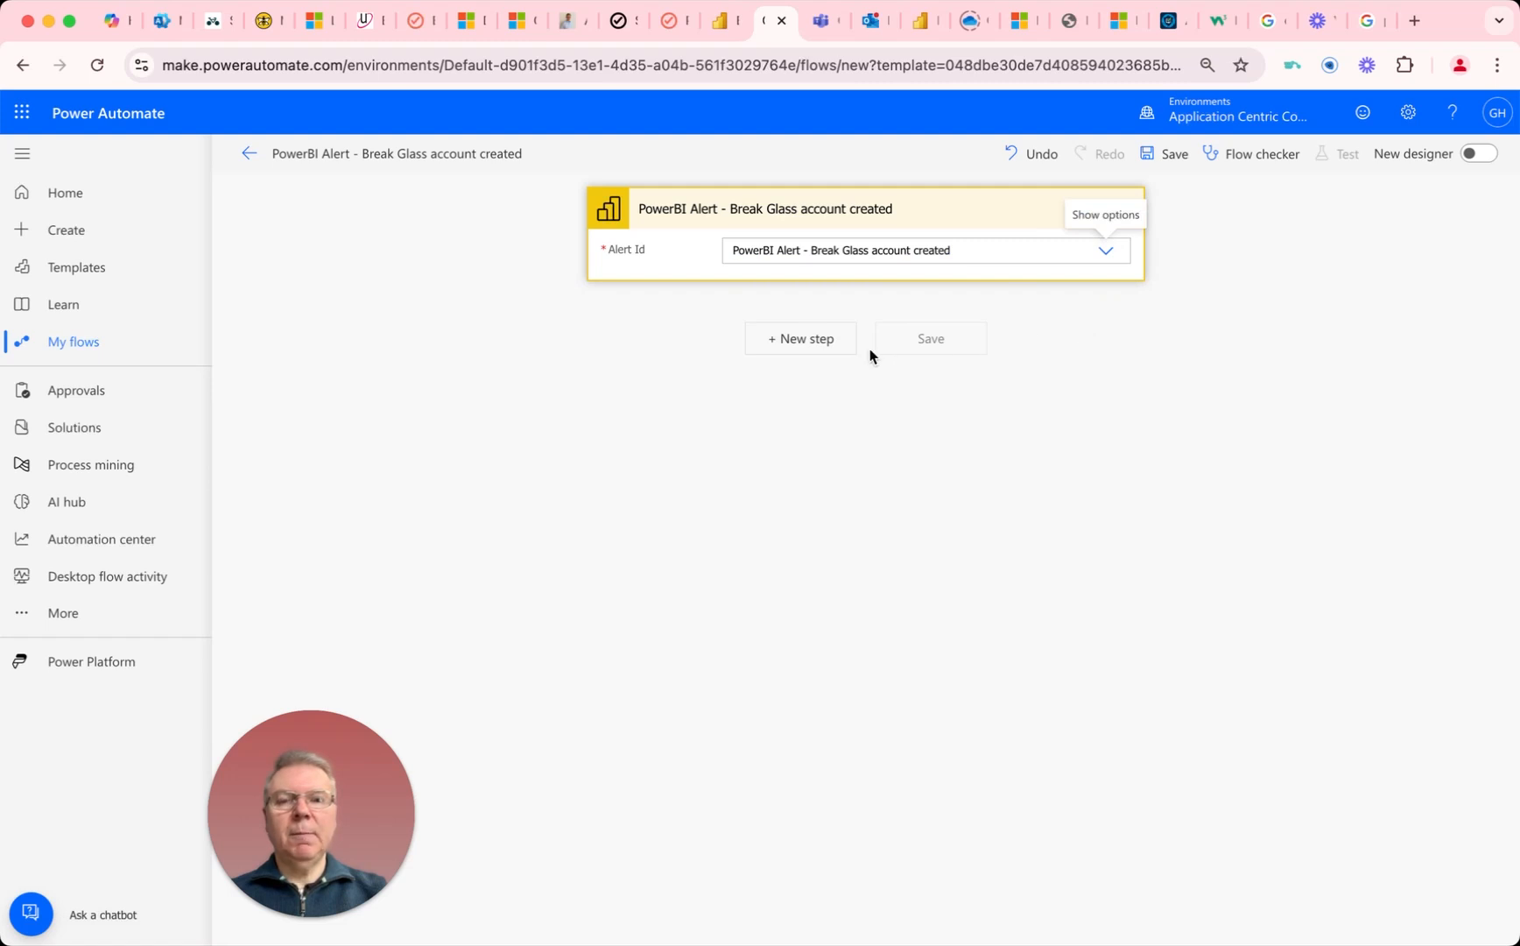
Step: Add an Office 365 Outlook "Send an email (V2)" action after the trigger
click(802, 341)
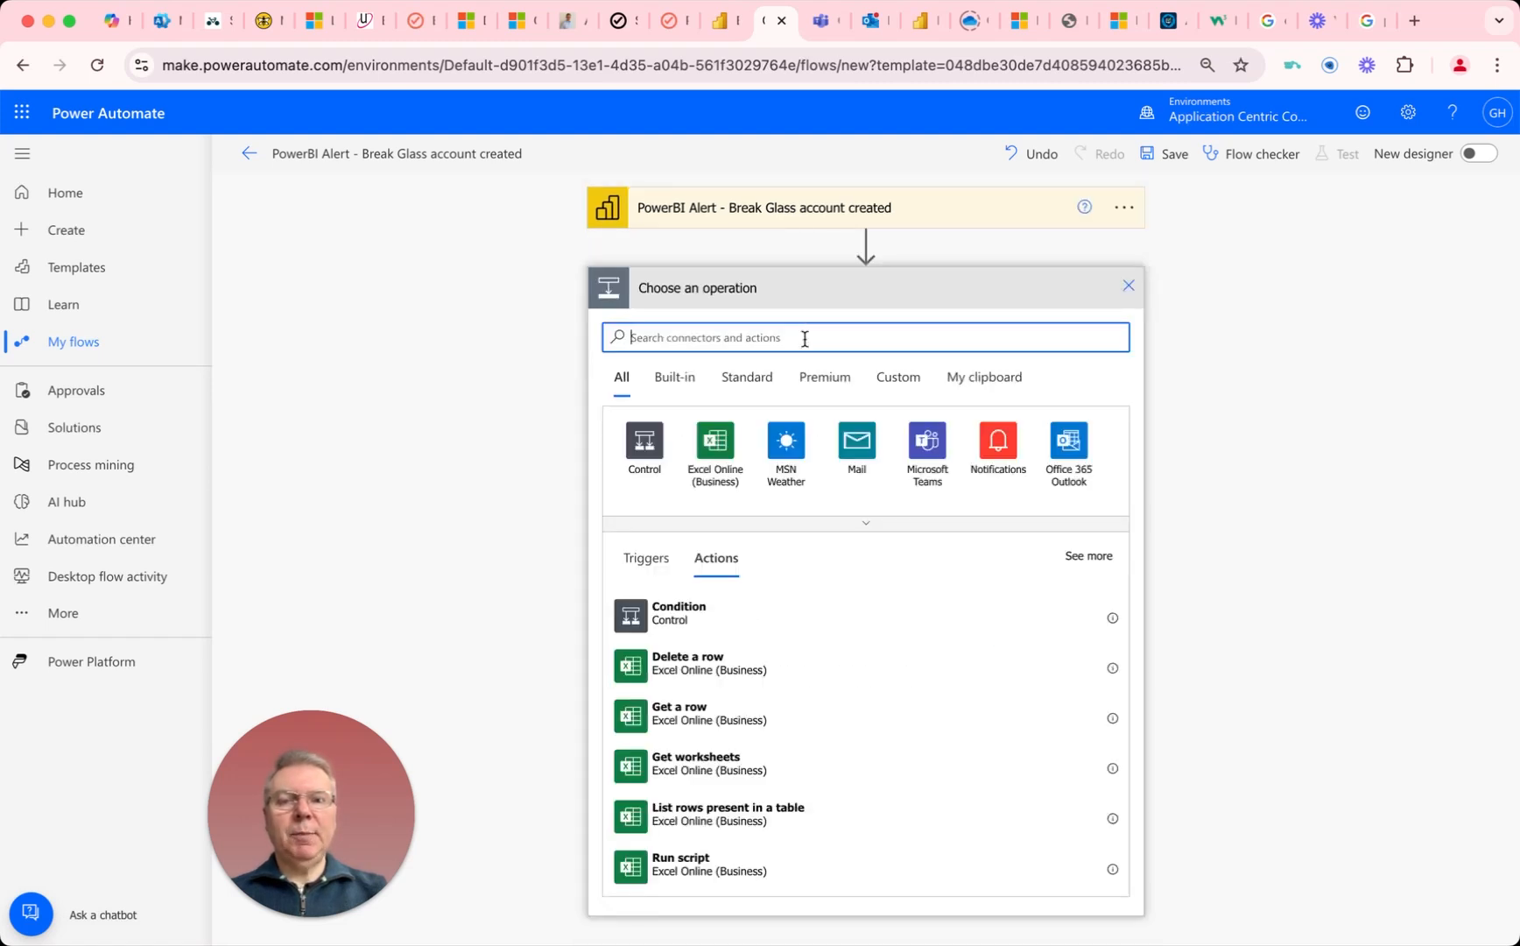
click(1071, 439)
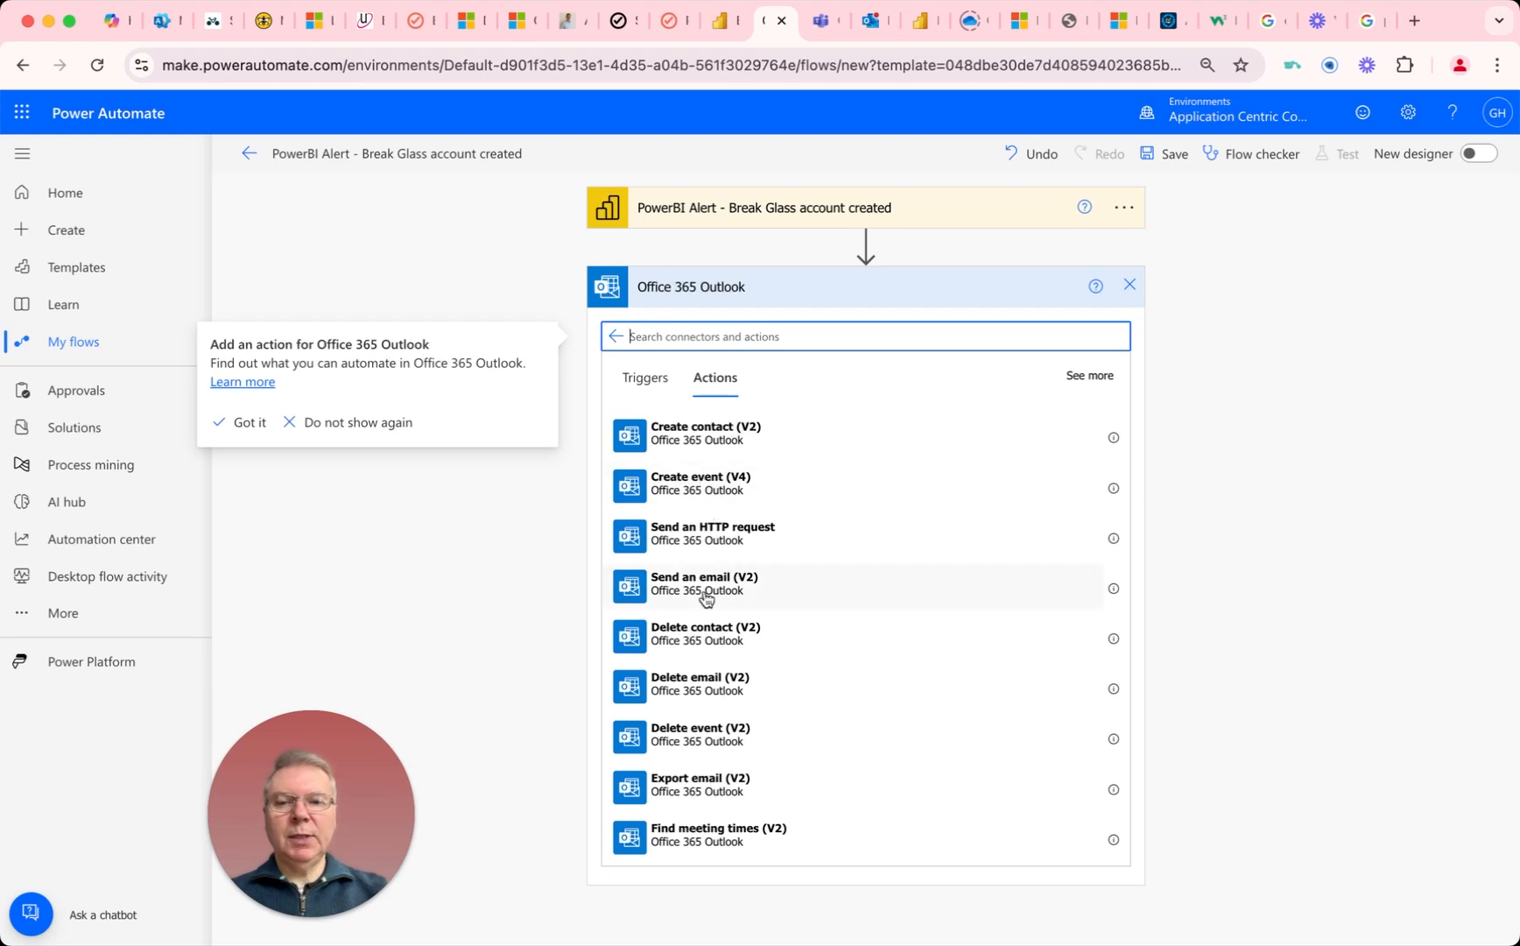
click(704, 590)
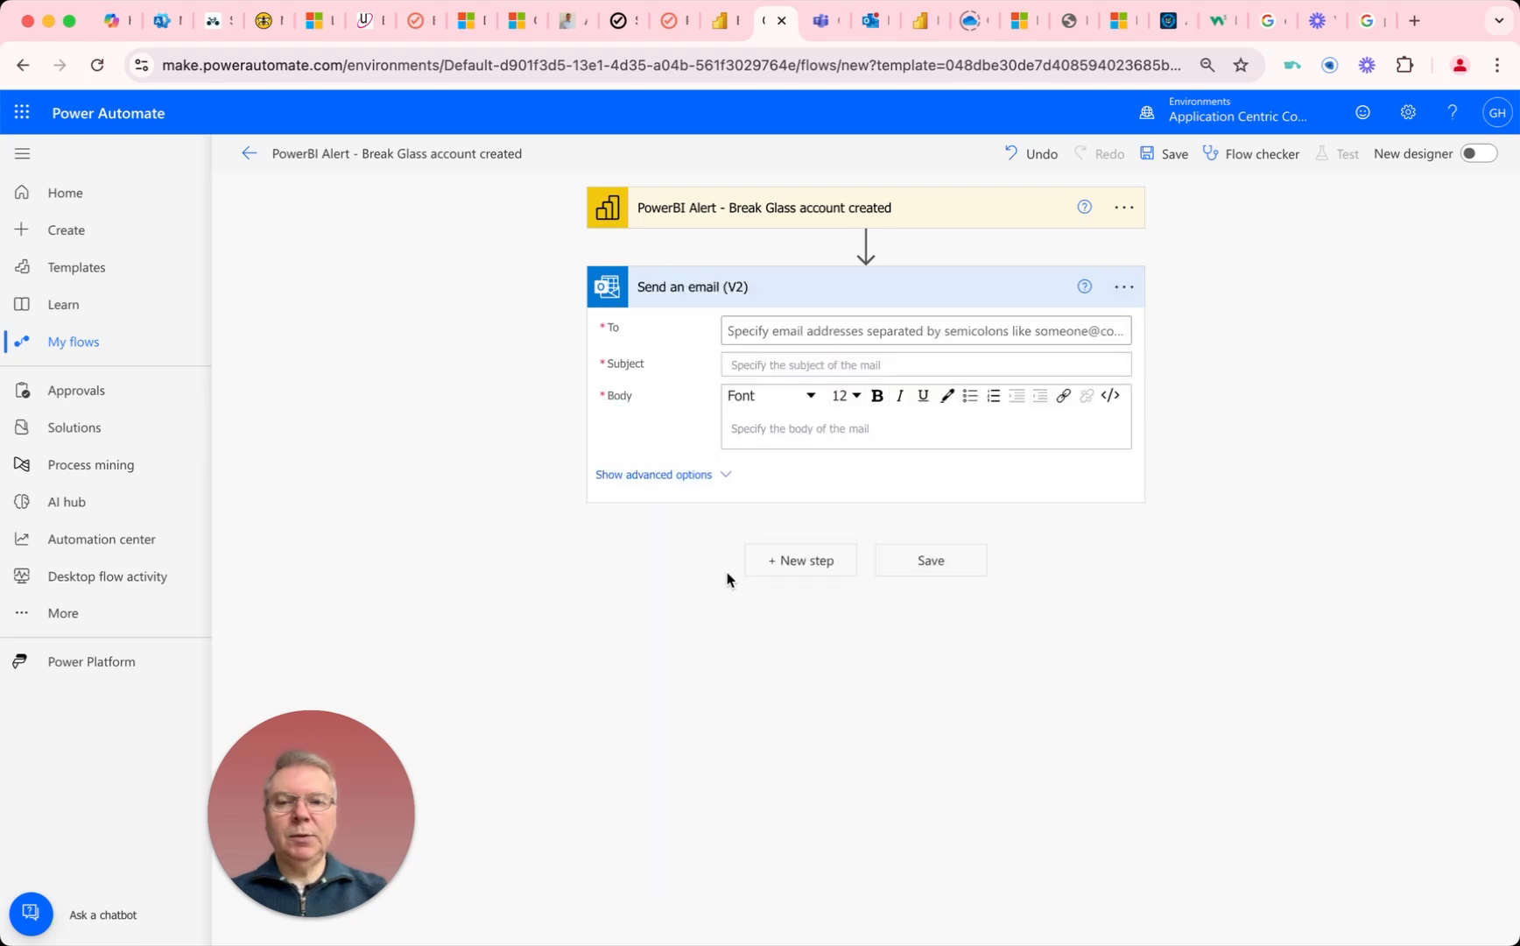
Step: Address the email to the suggested person matching "gha" and use the Alert title dynamic content as the subject
click(761, 331)
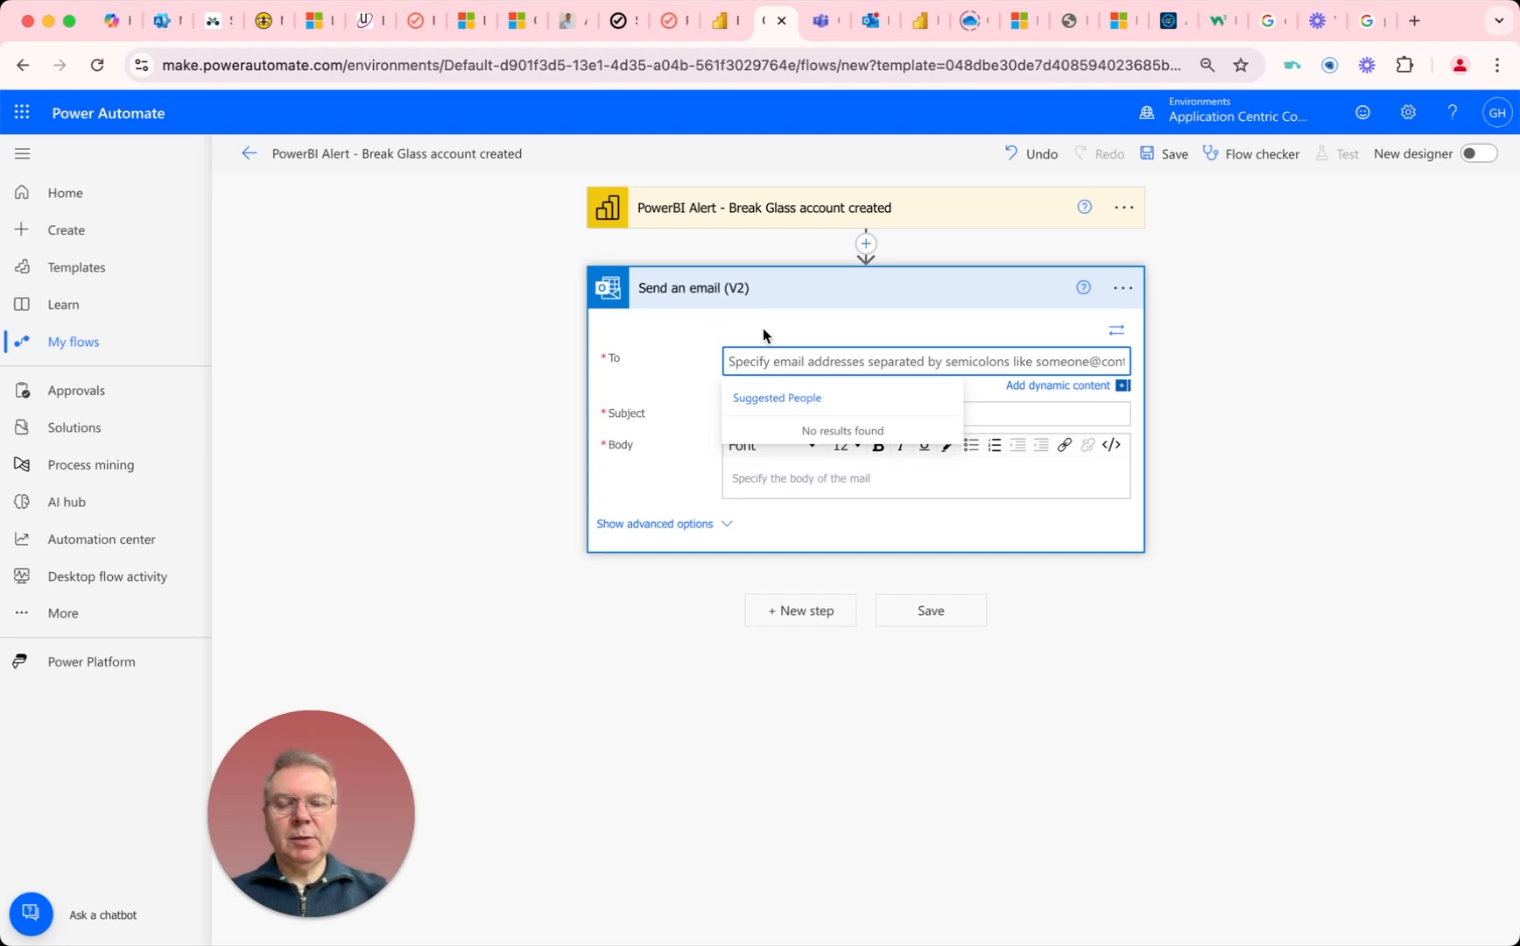
text(gha)
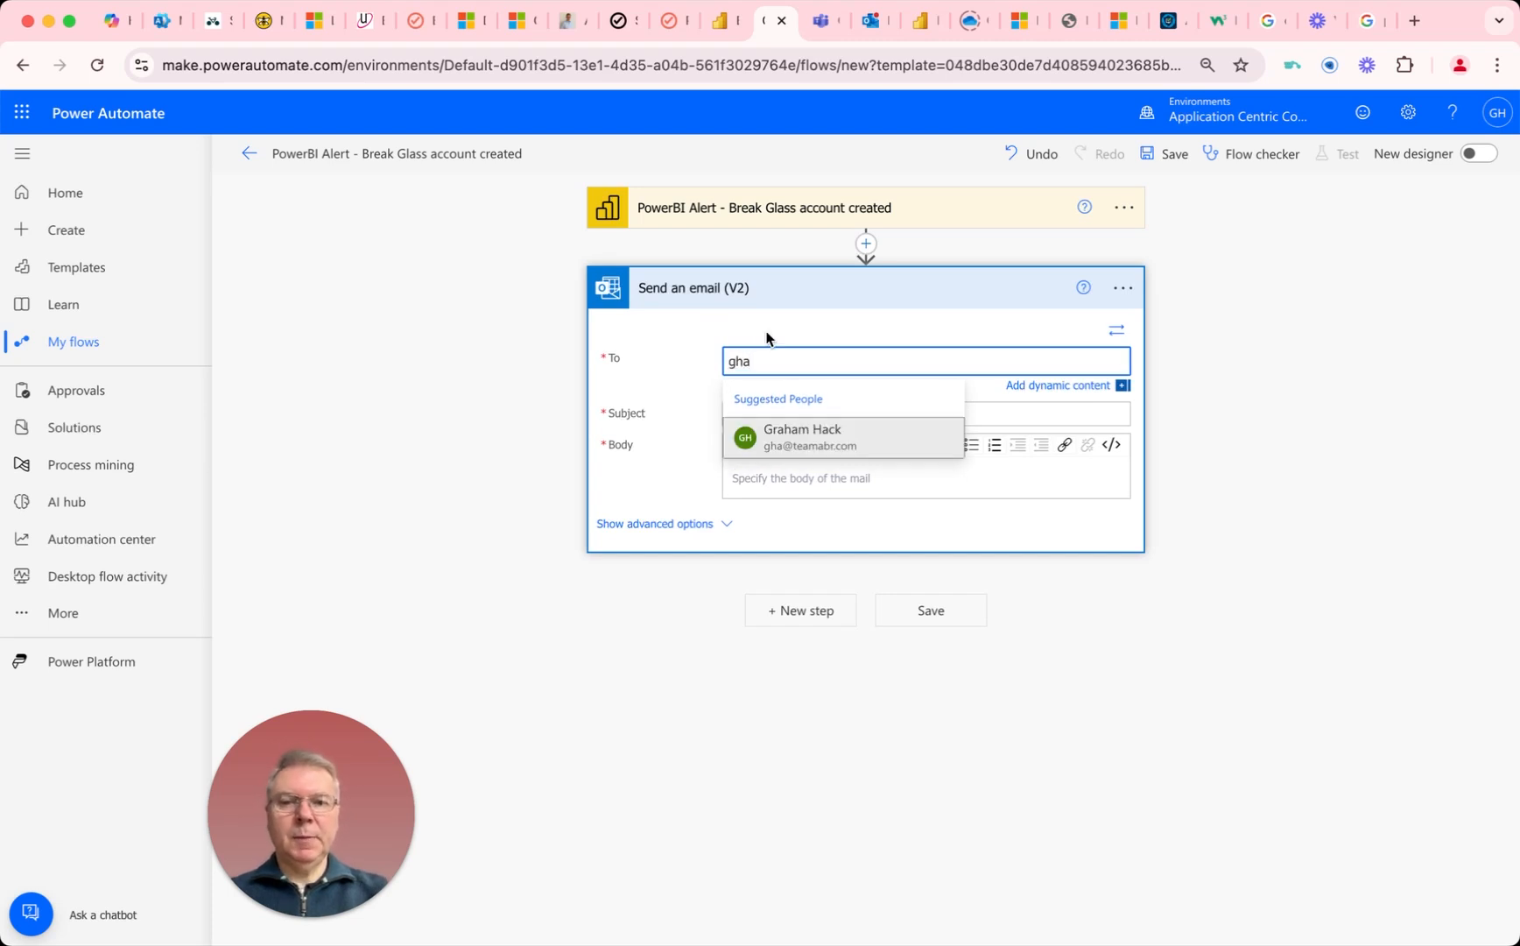
click(795, 424)
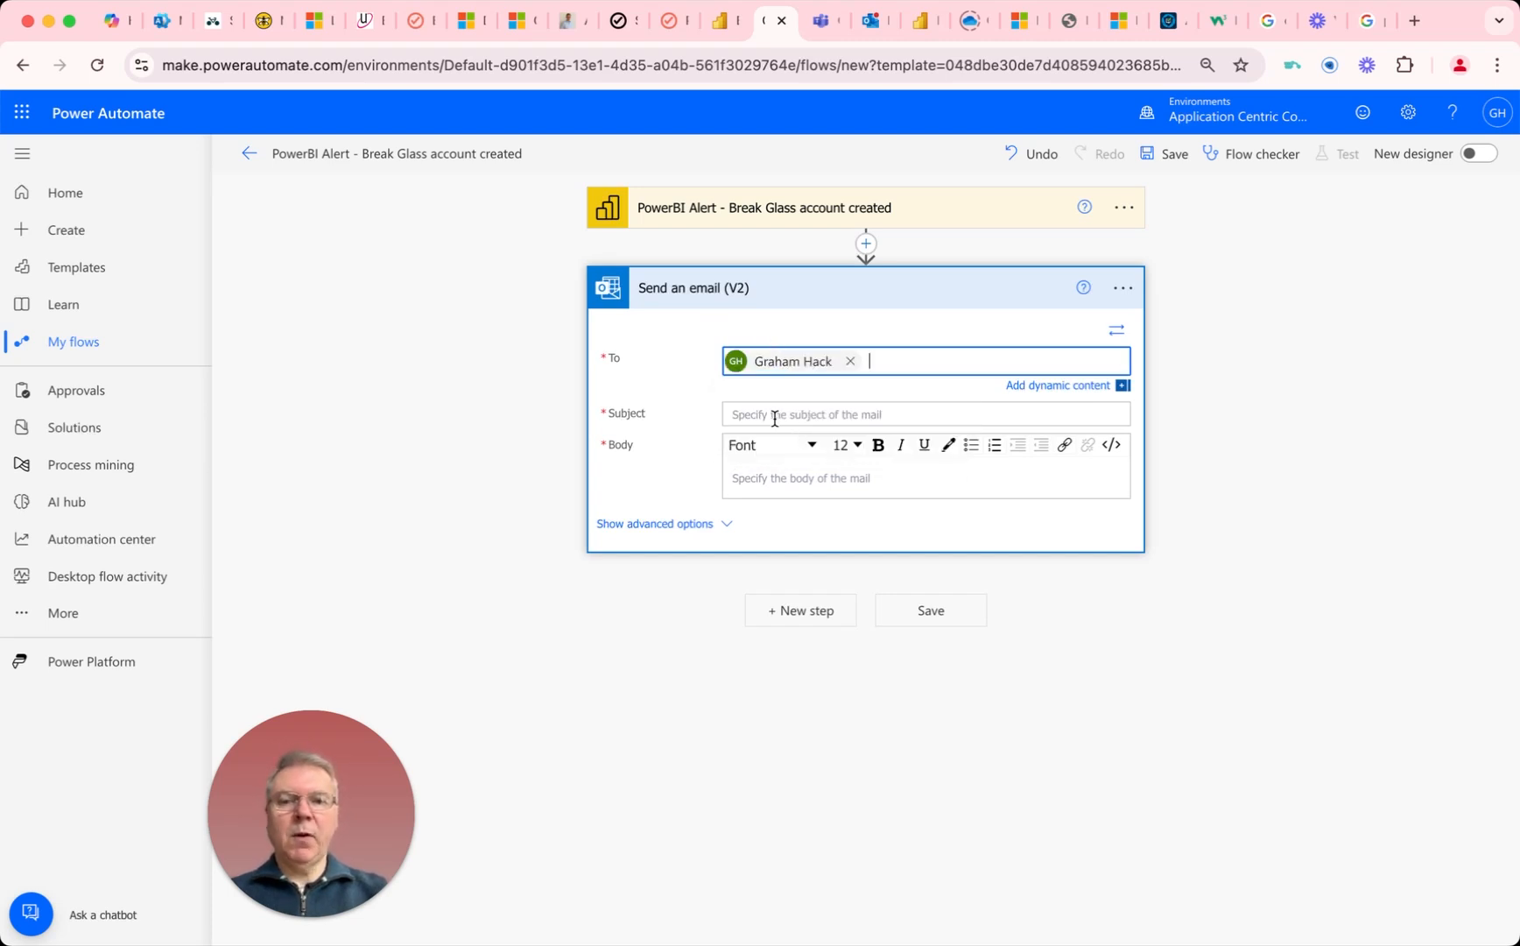
click(763, 415)
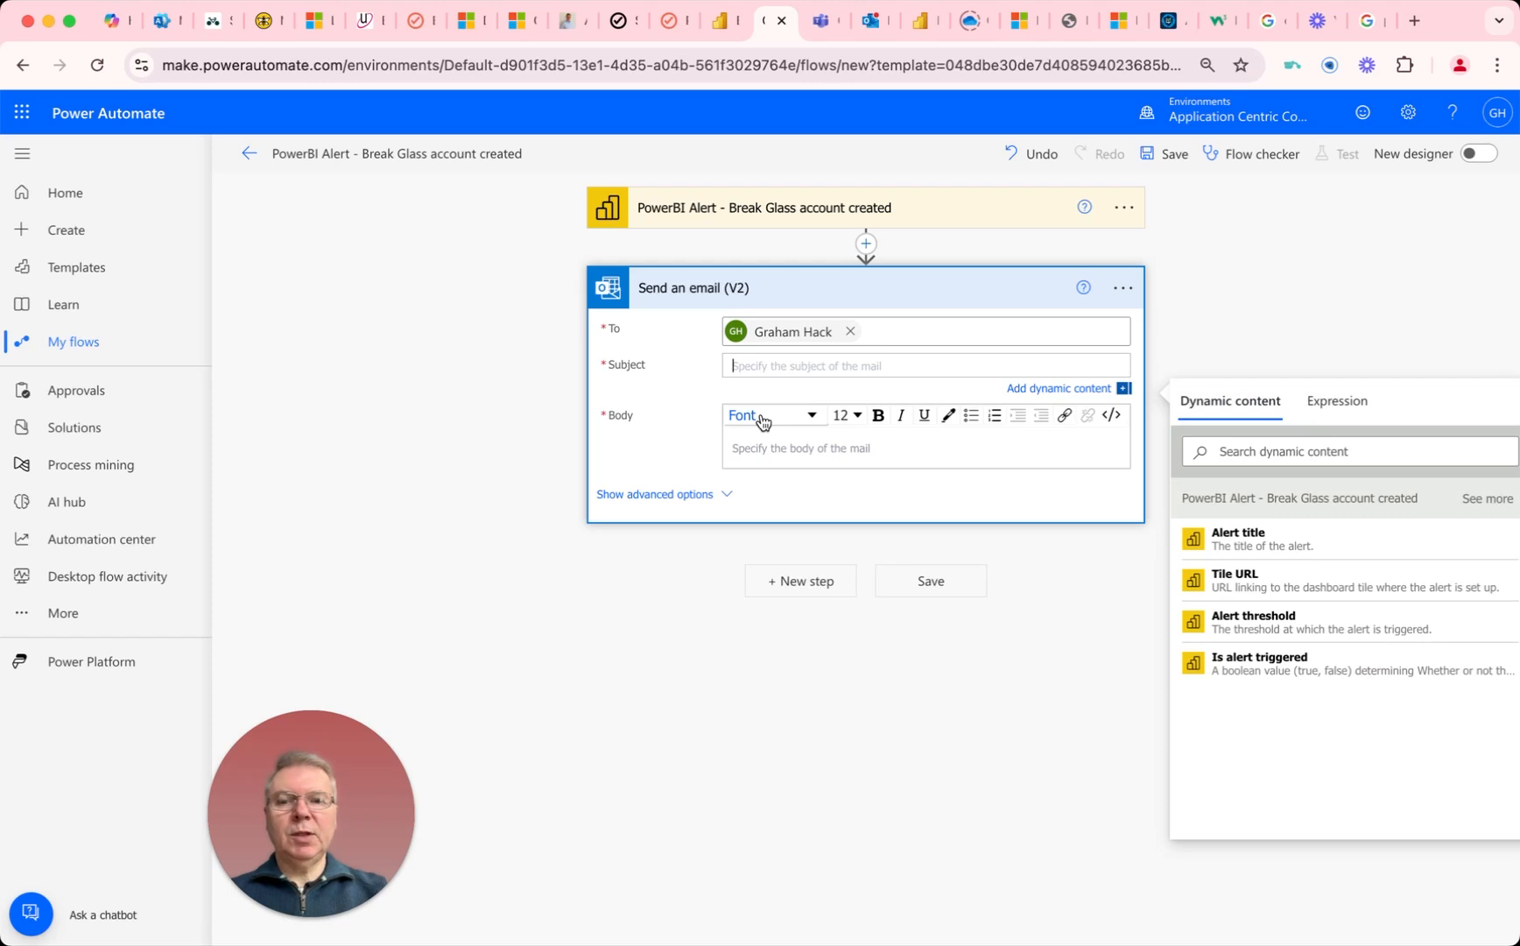
click(1244, 536)
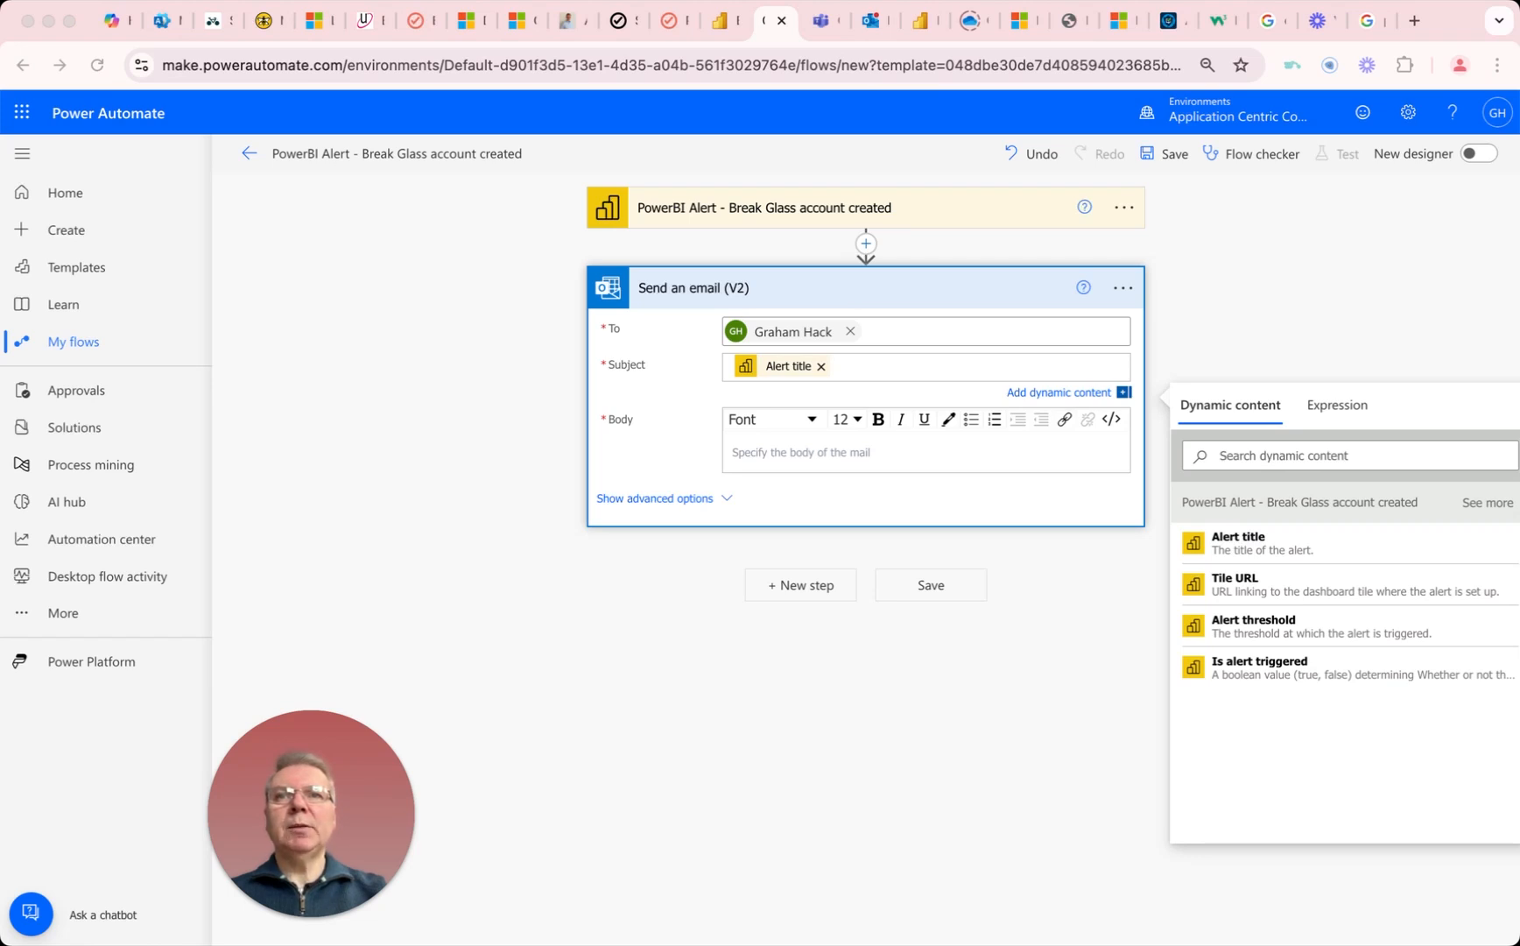
Step: Enter the email body "A Break Glass account has been created on one of your endpoints. Please see the ABR Events report for further details. ABR Events Report"
click(740, 435)
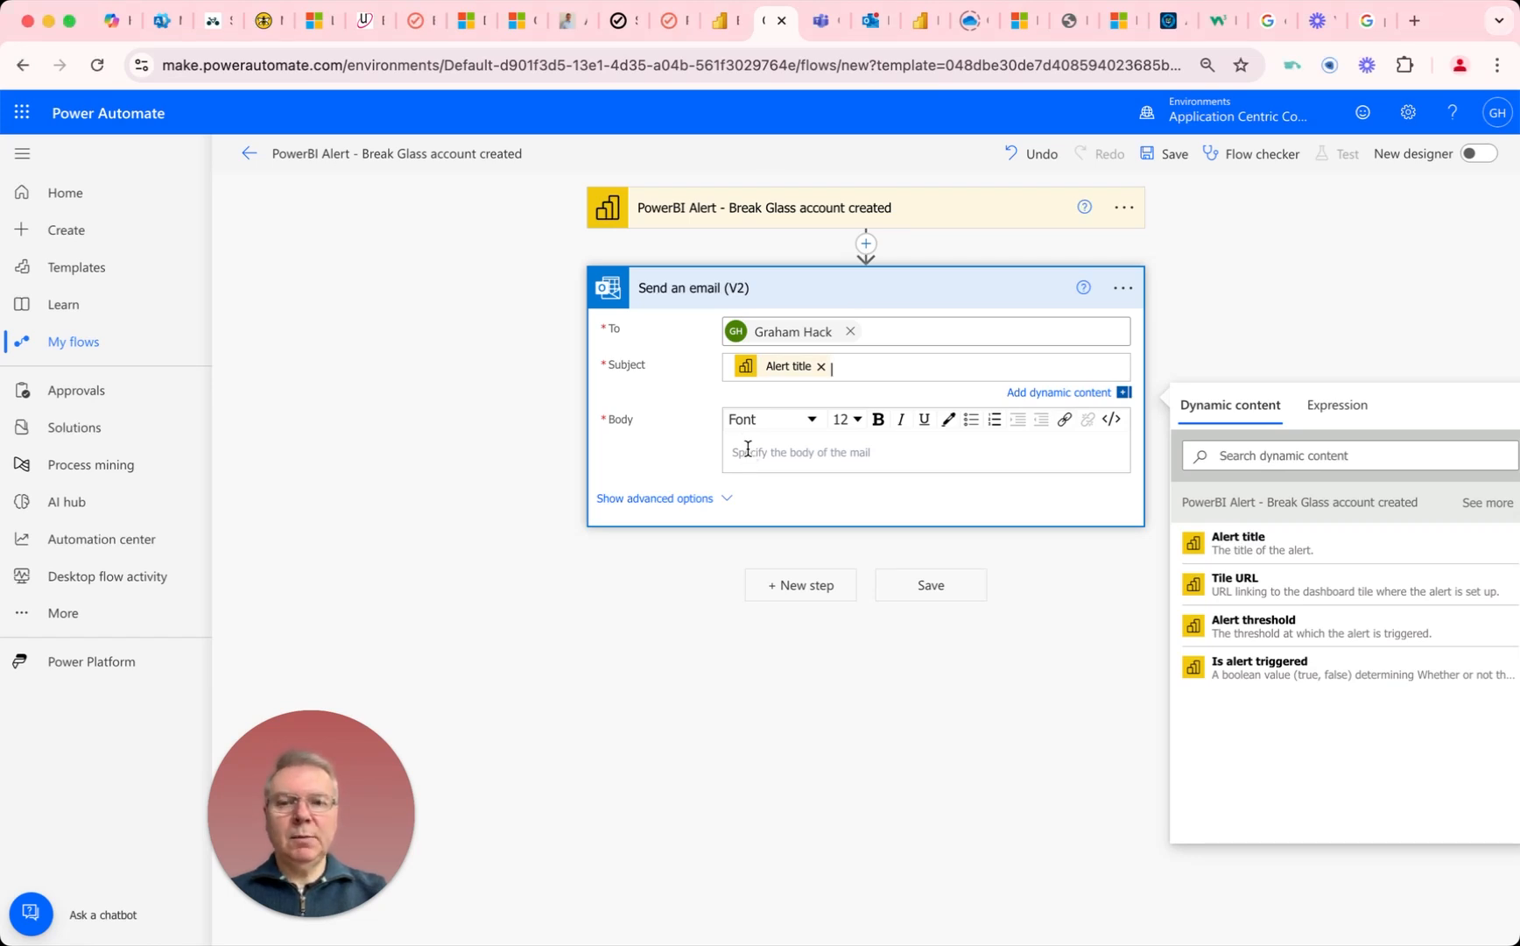
right_click(746, 447)
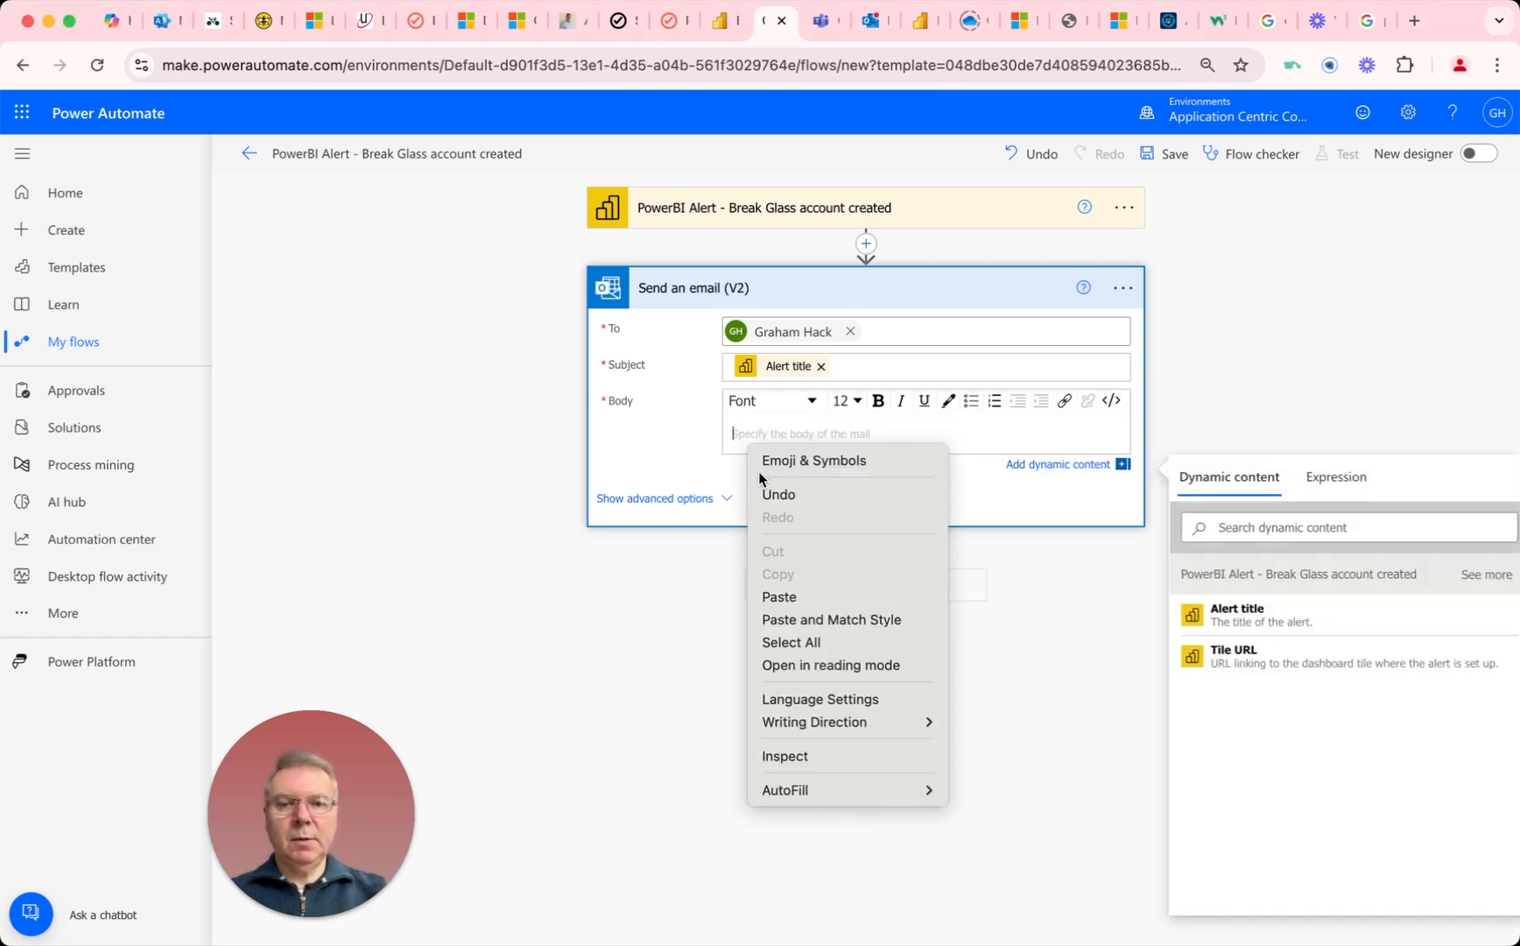
click(794, 597)
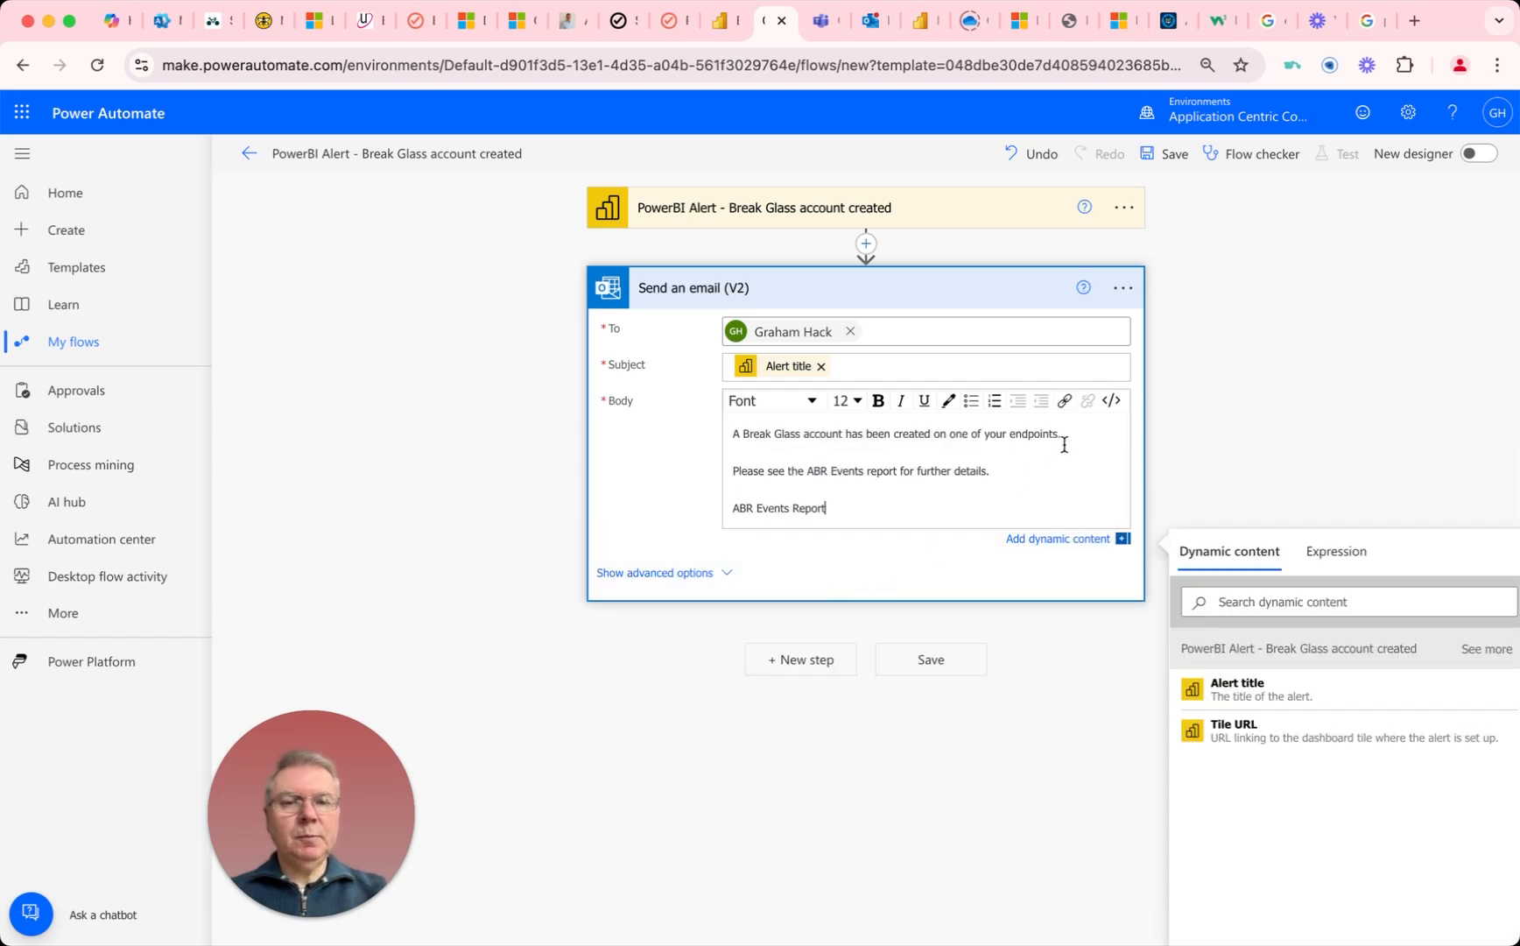
Step: Format the Break Glass account sentence in the email body as 18-point bold text
drag(1064, 436, 737, 435)
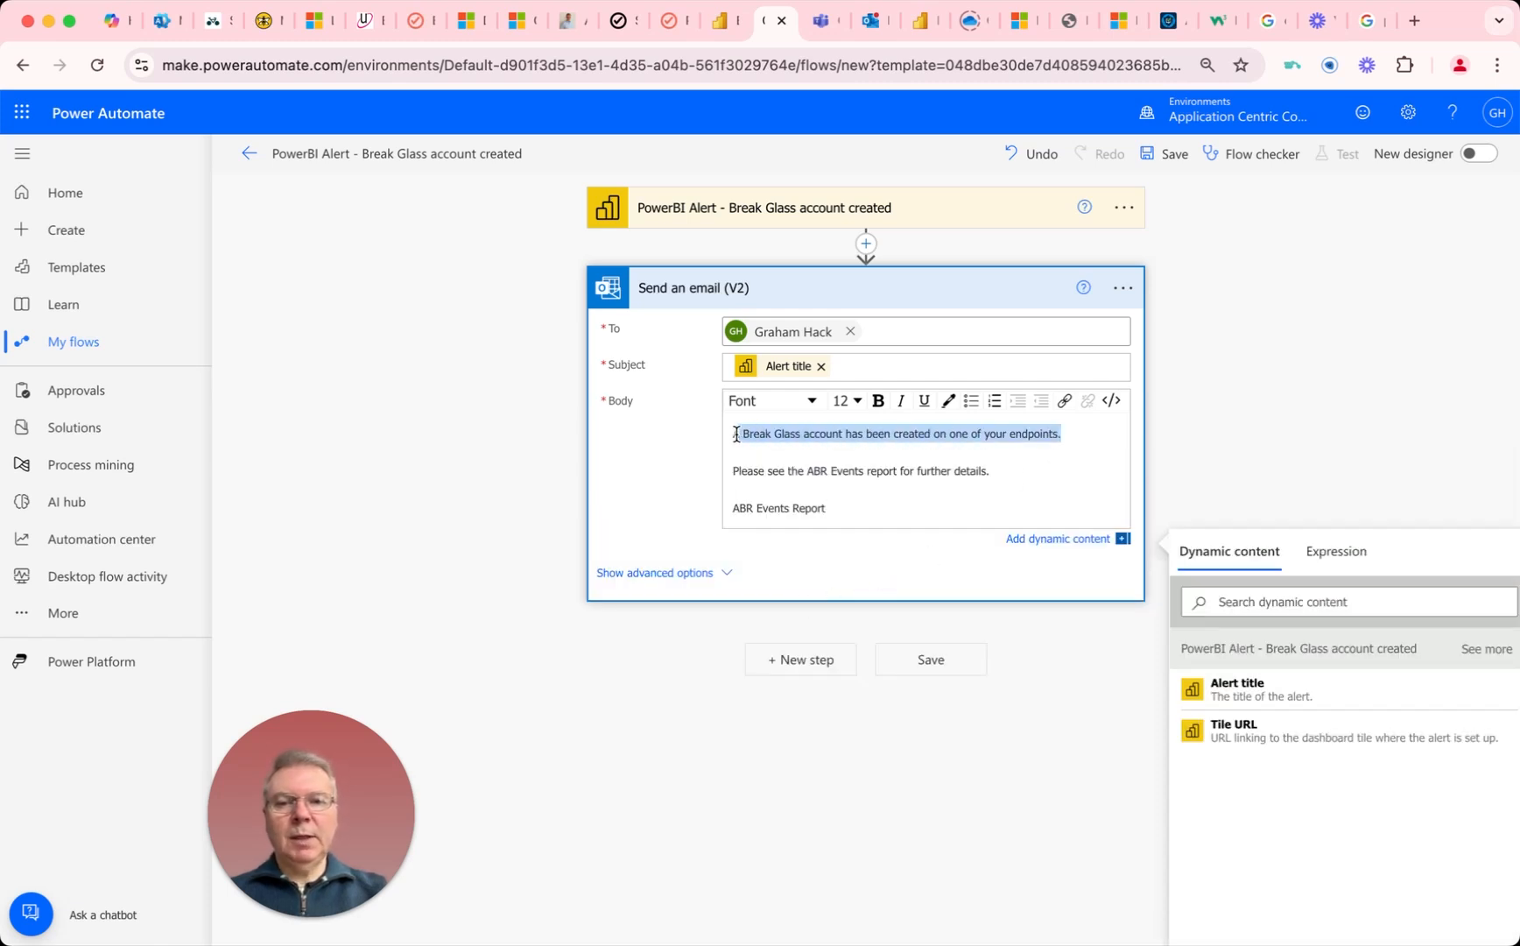
click(849, 400)
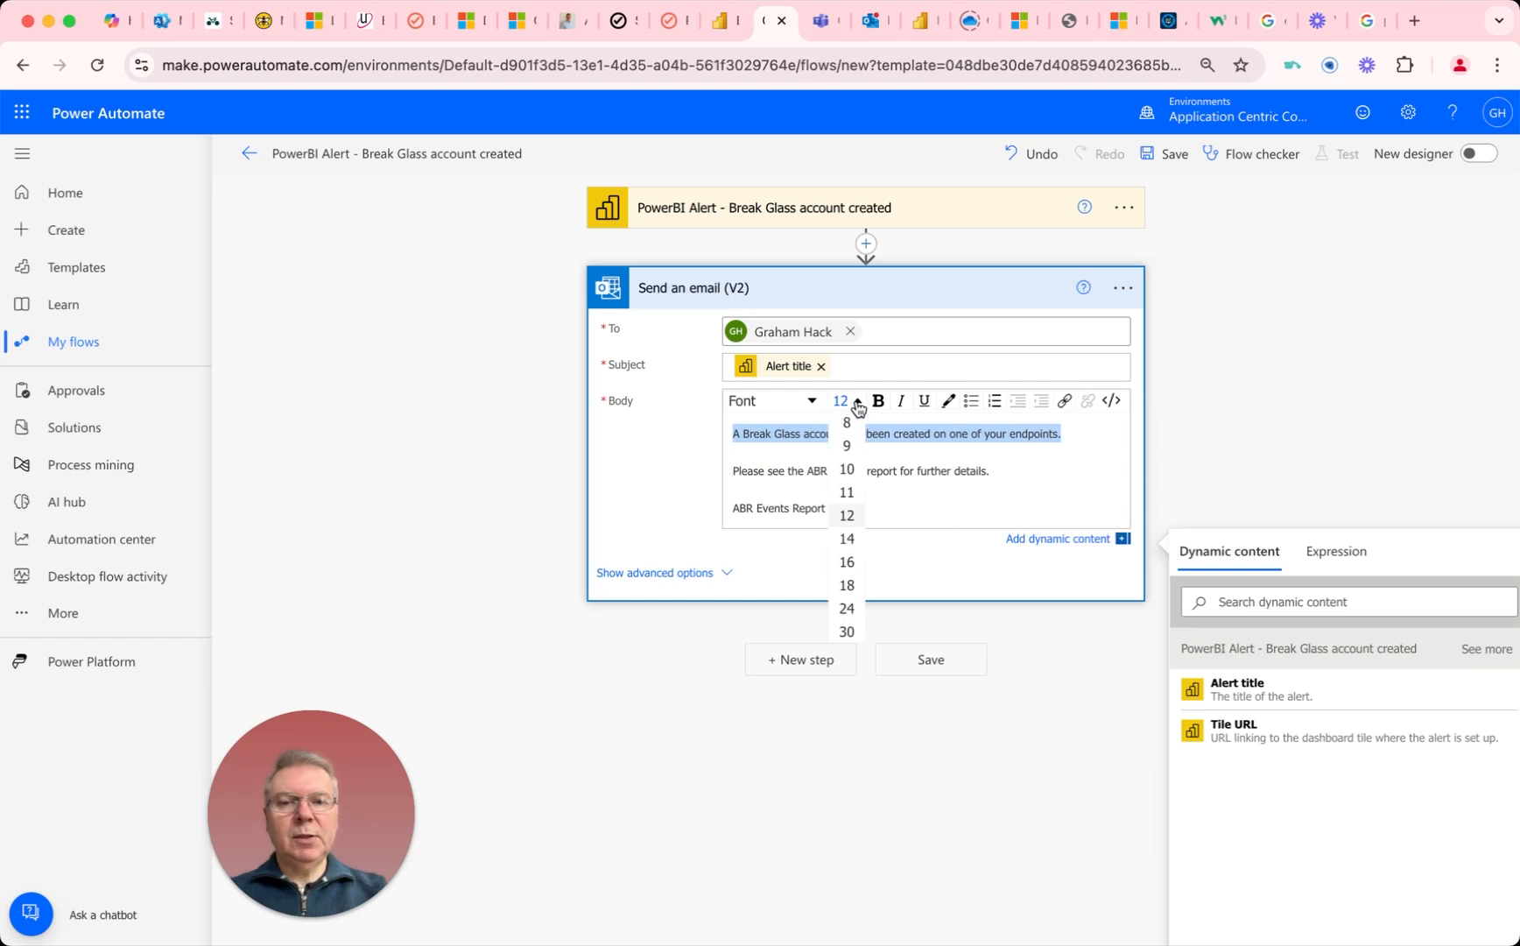
click(847, 582)
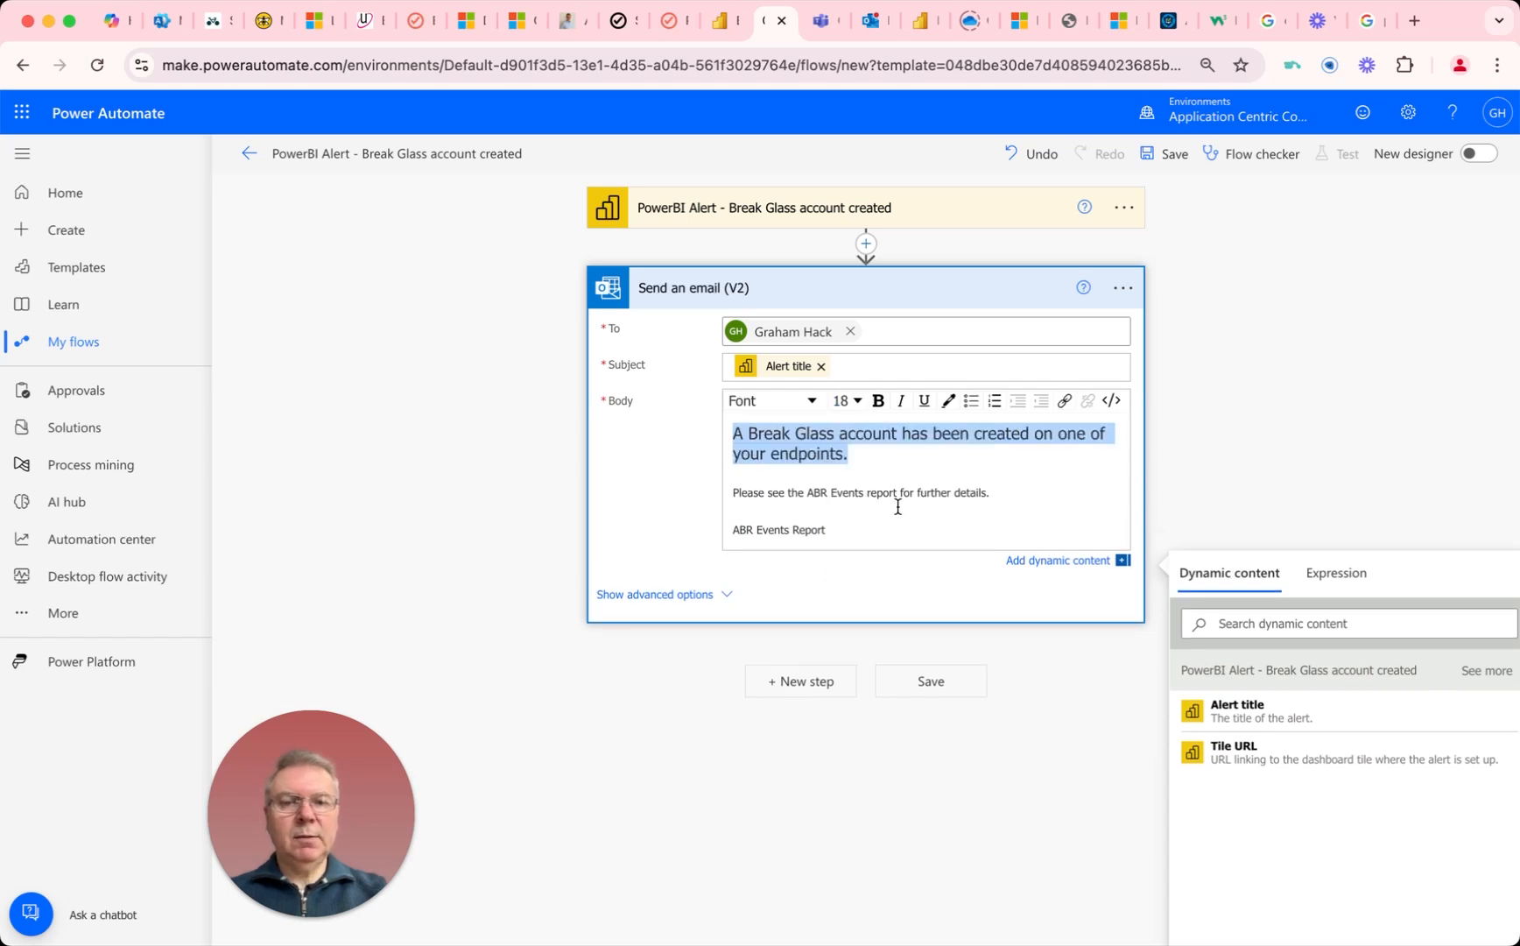
click(878, 400)
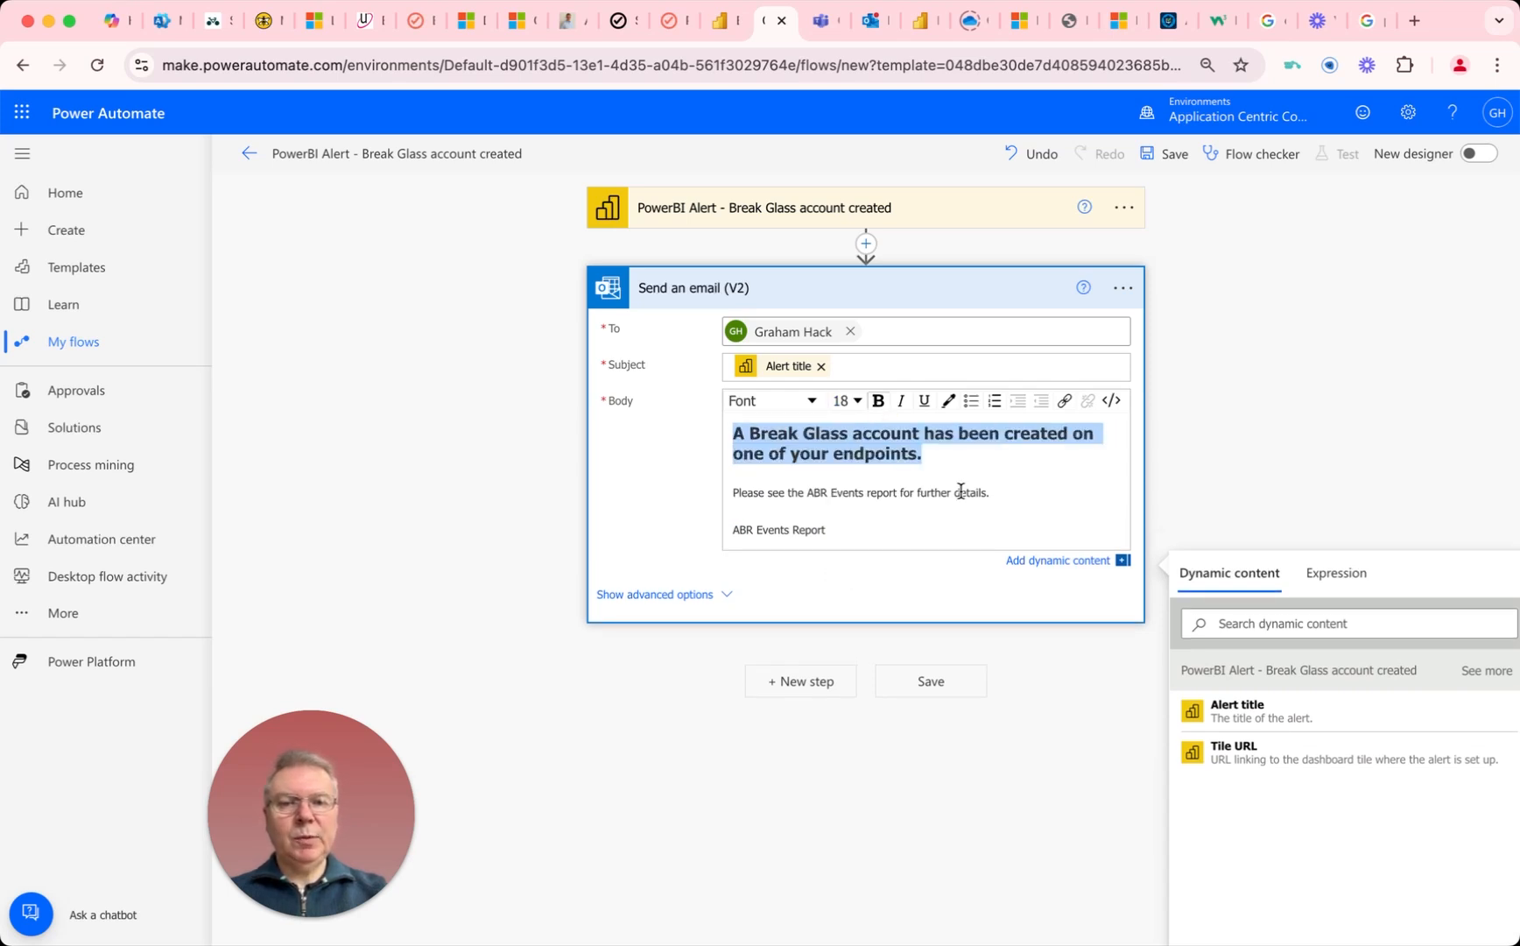
Step: Set the last two lines of the email body, "Please see the ABR Events report..." and "ABR Events Report", to font size 16
drag(1006, 494, 762, 512)
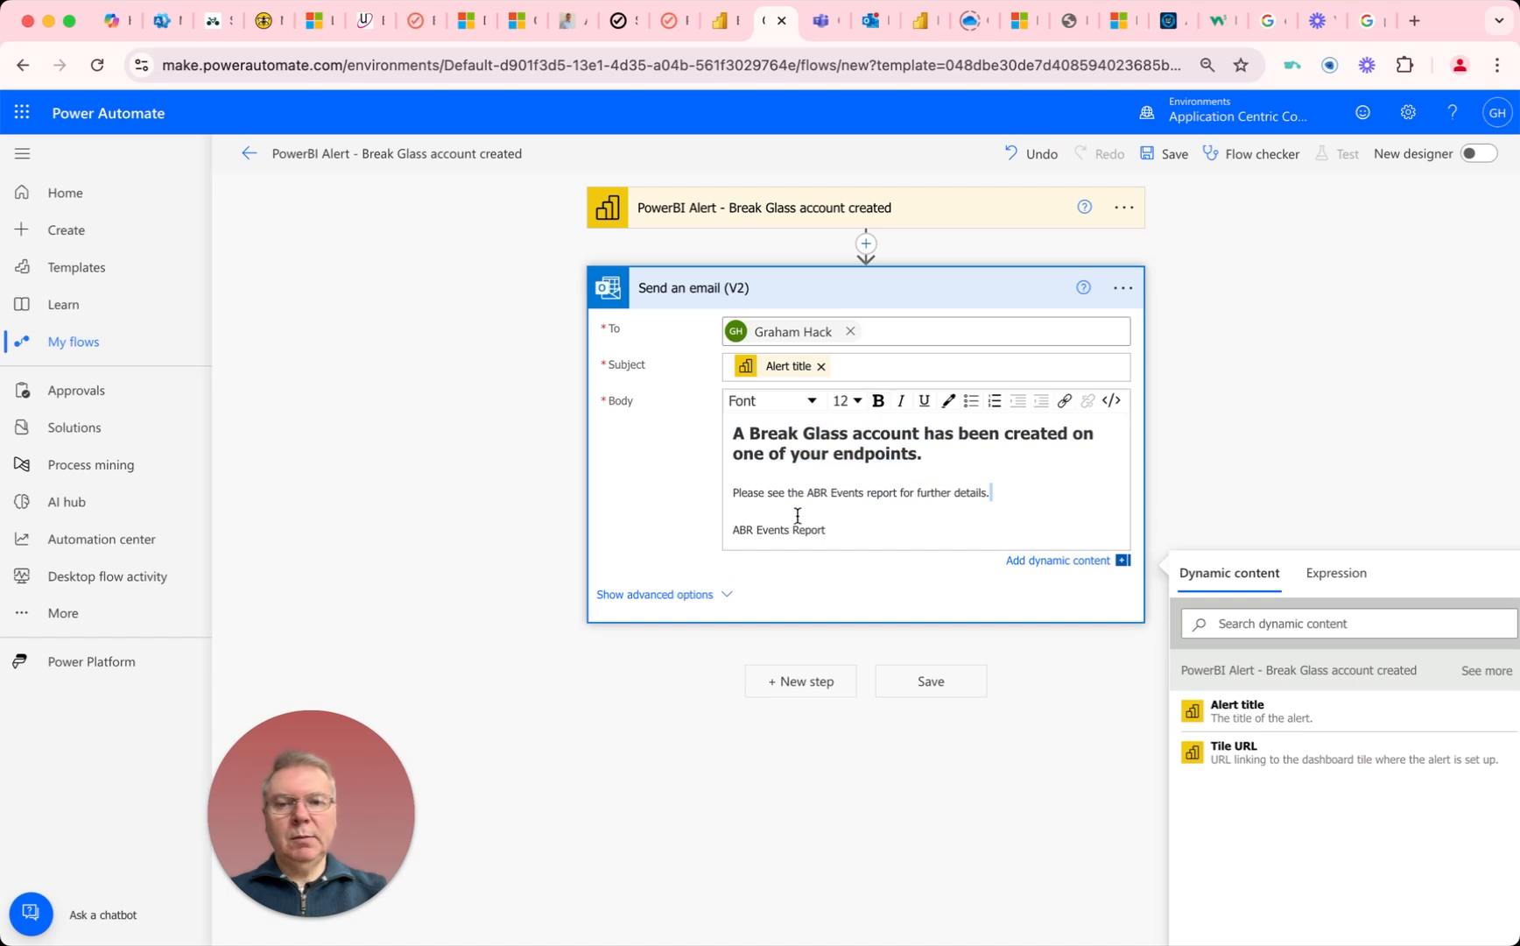
drag(867, 524, 745, 492)
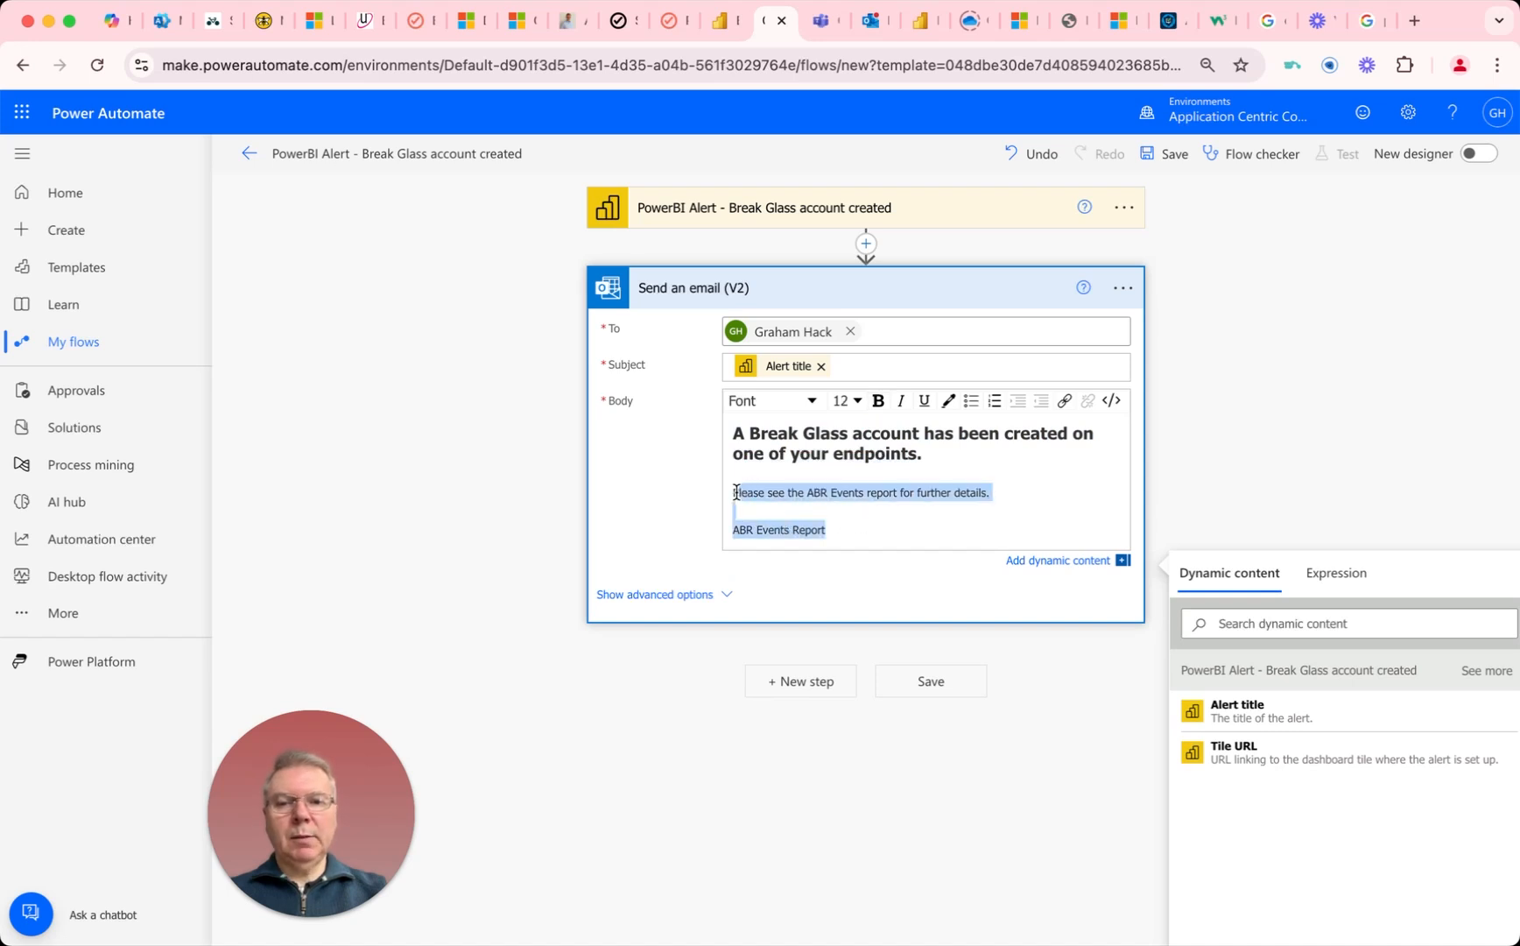
click(856, 402)
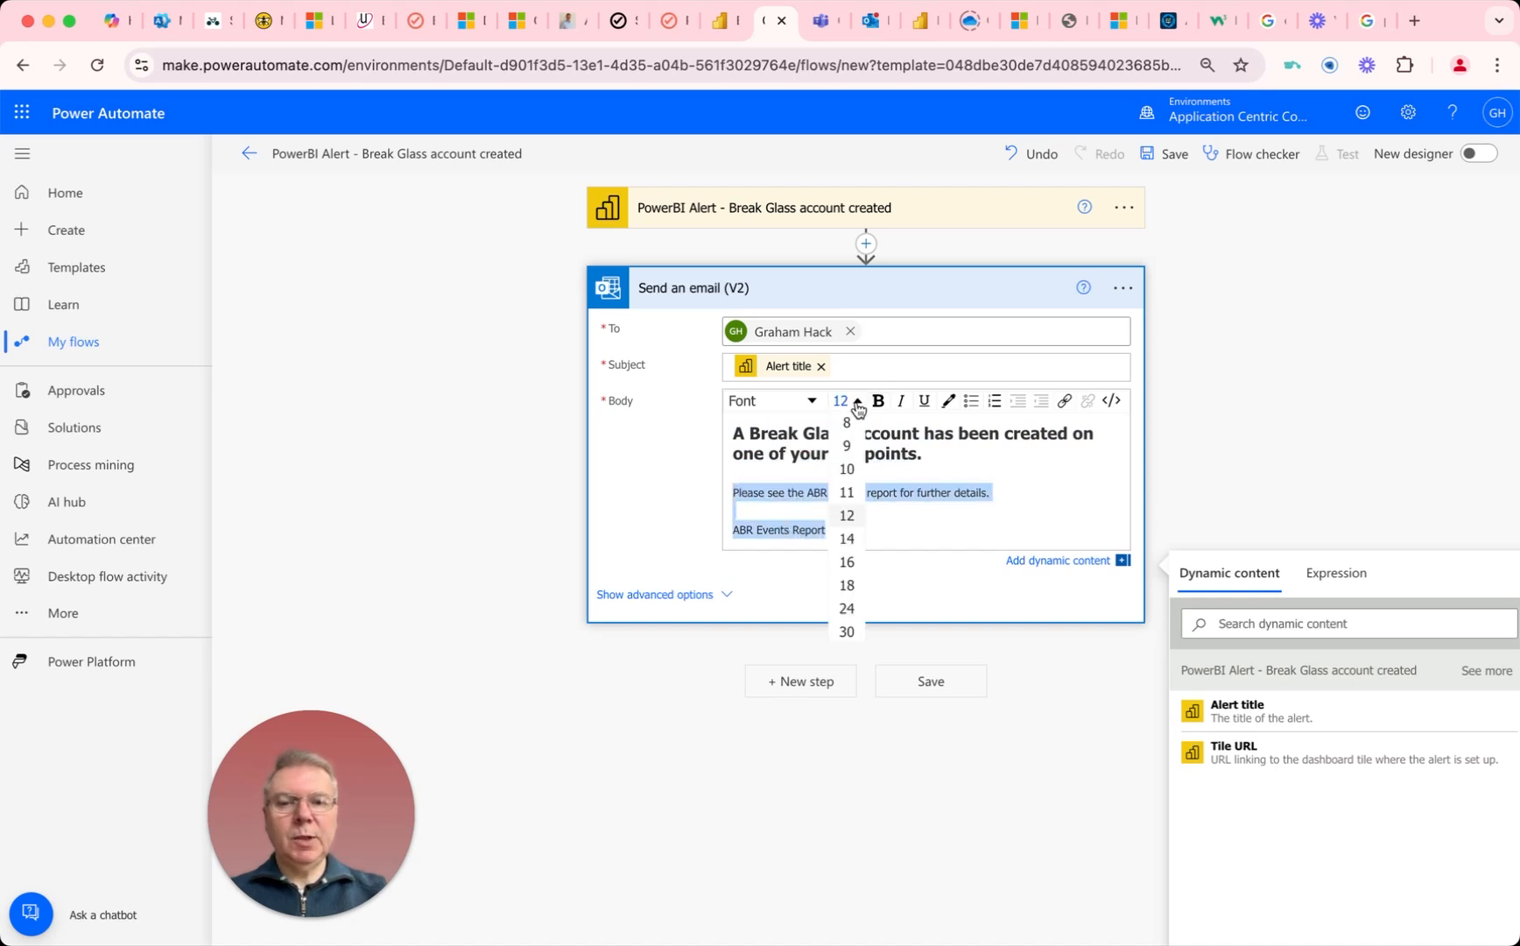
click(847, 561)
click(881, 528)
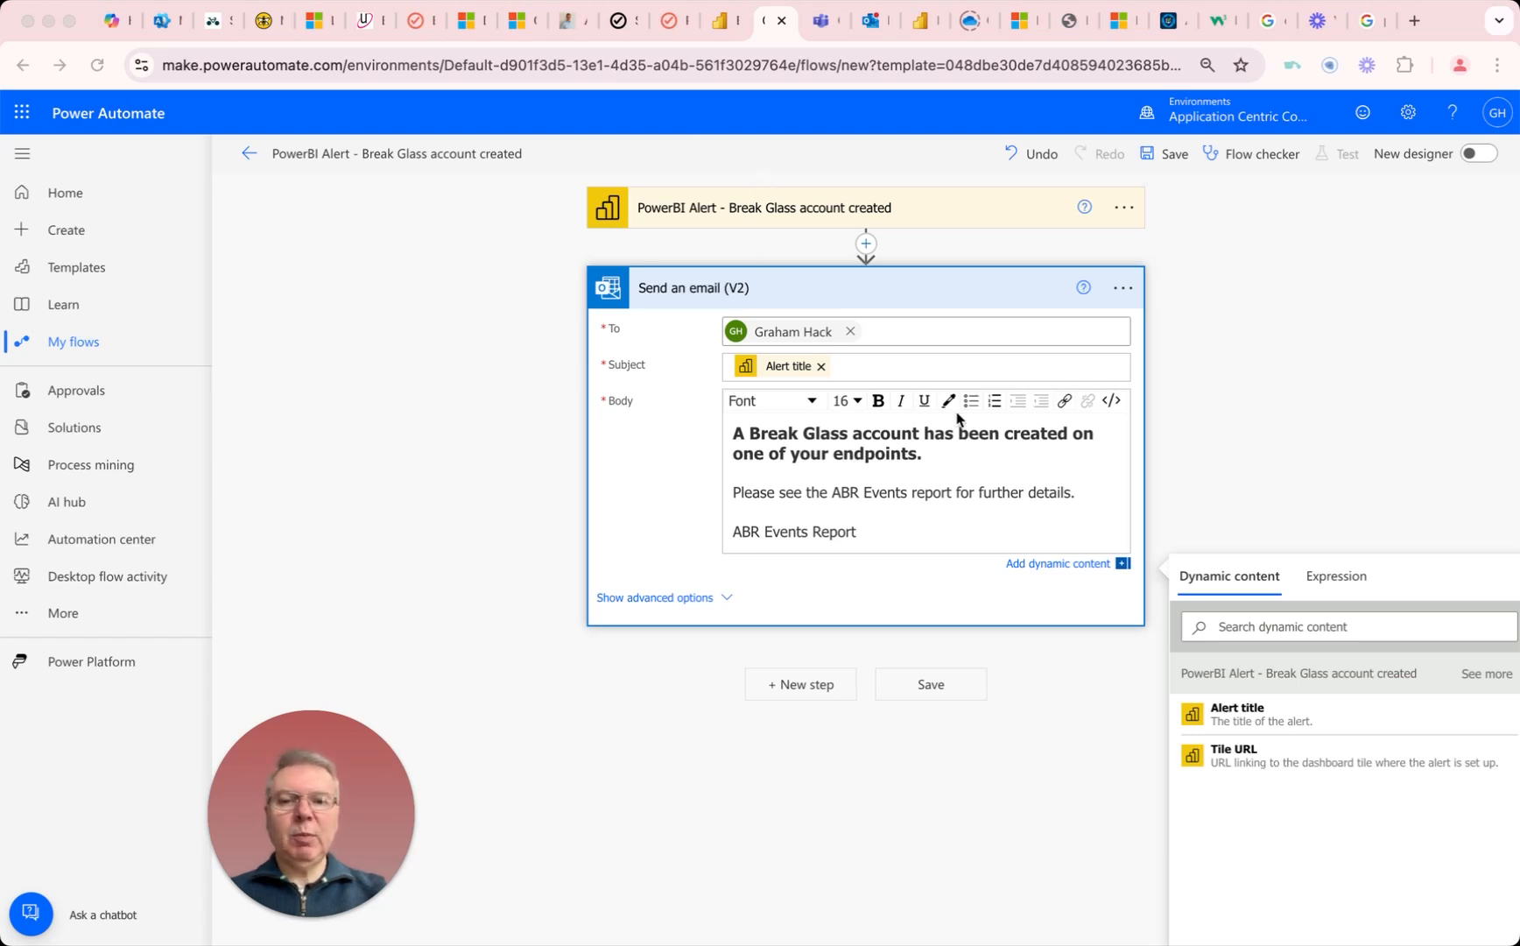
Step: Link the "ABR Events Report" line to the copied adminbyrequest EndpointEvents.aspx address, set to open in a new window
click(864, 528)
drag(856, 528, 732, 530)
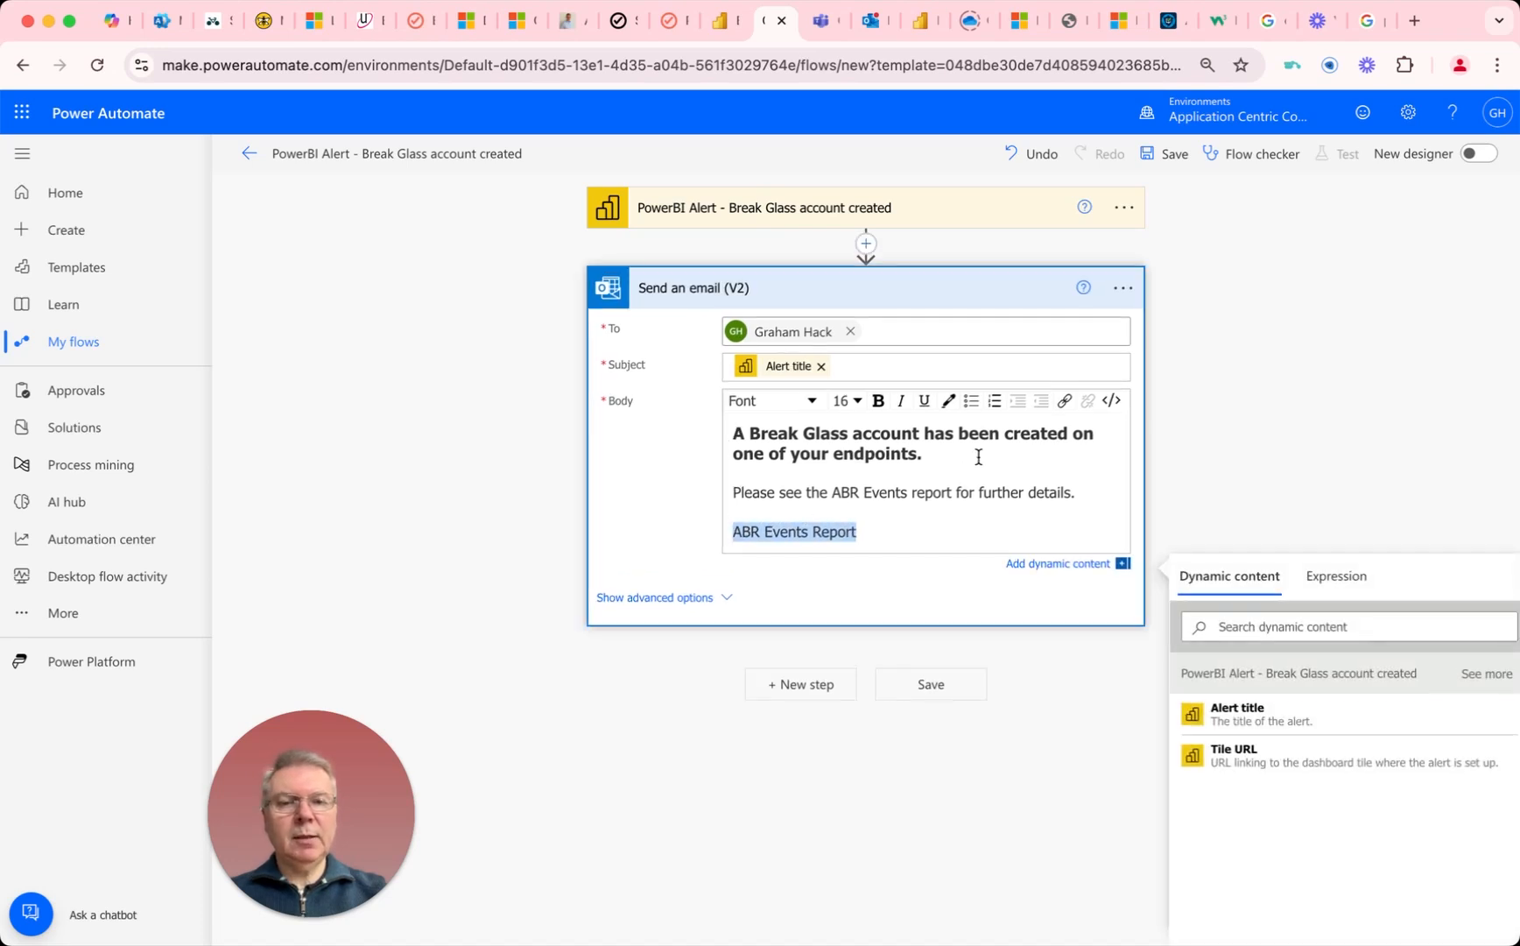
click(1067, 405)
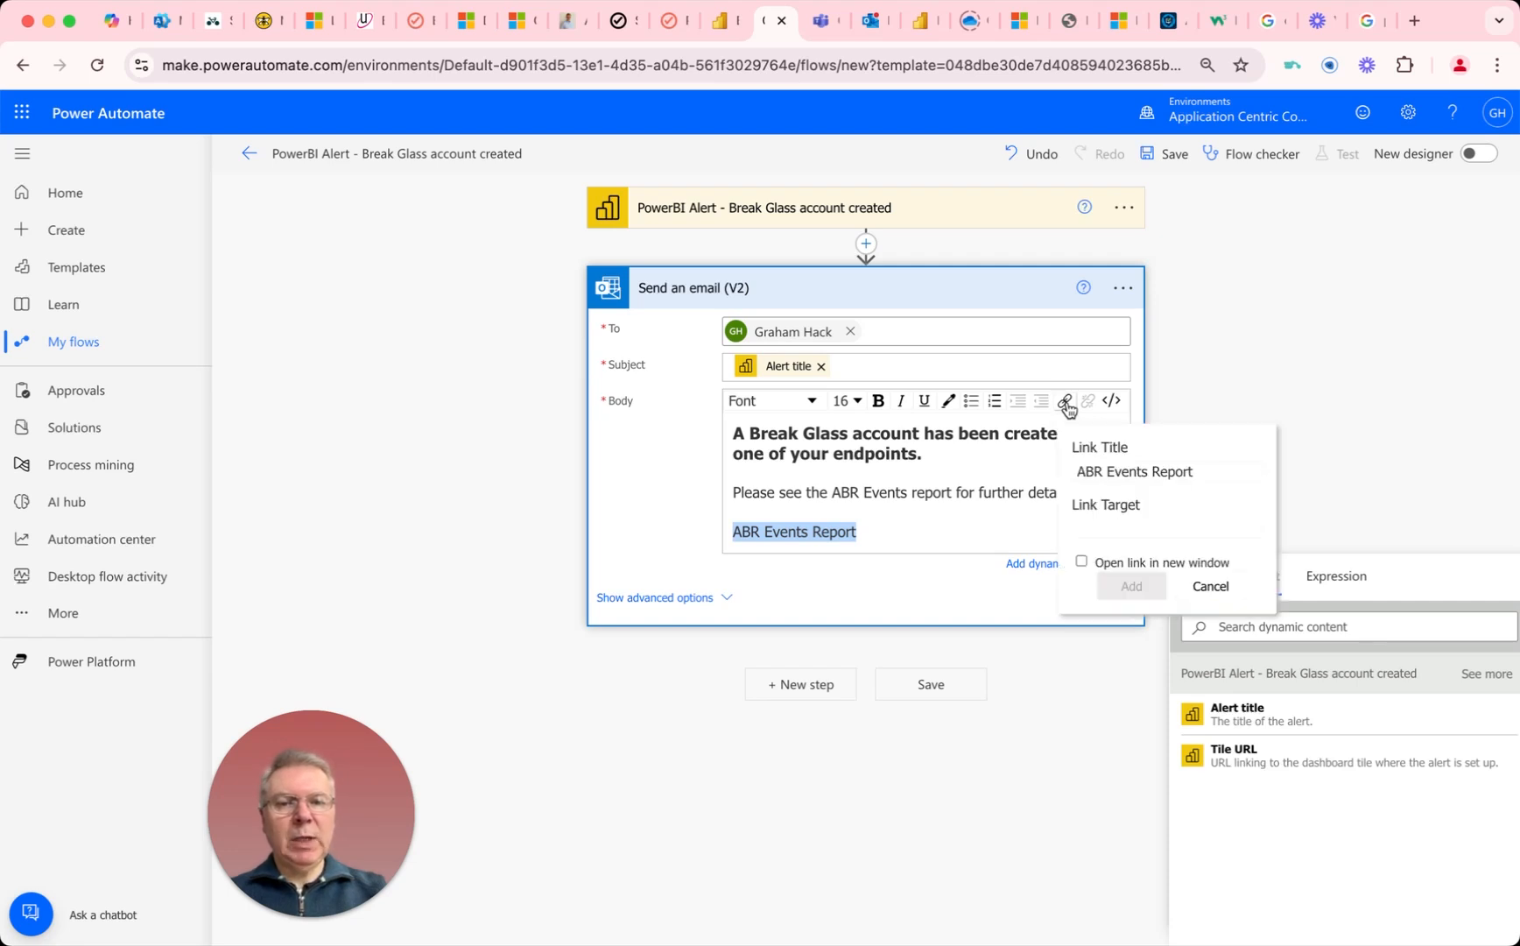
right_click(1090, 531)
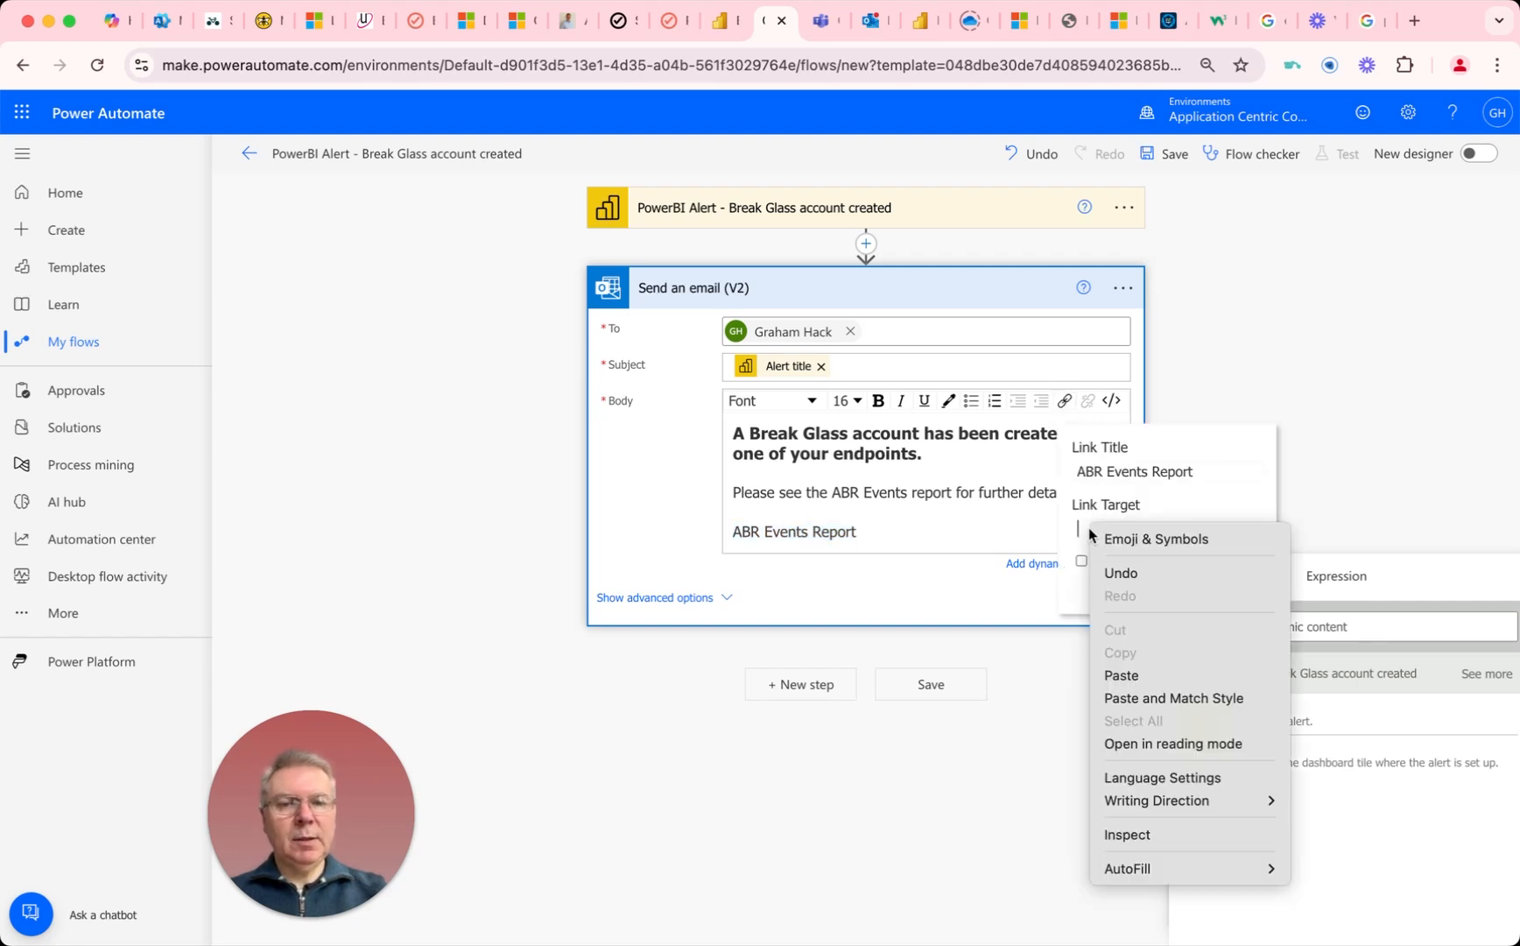
click(1117, 676)
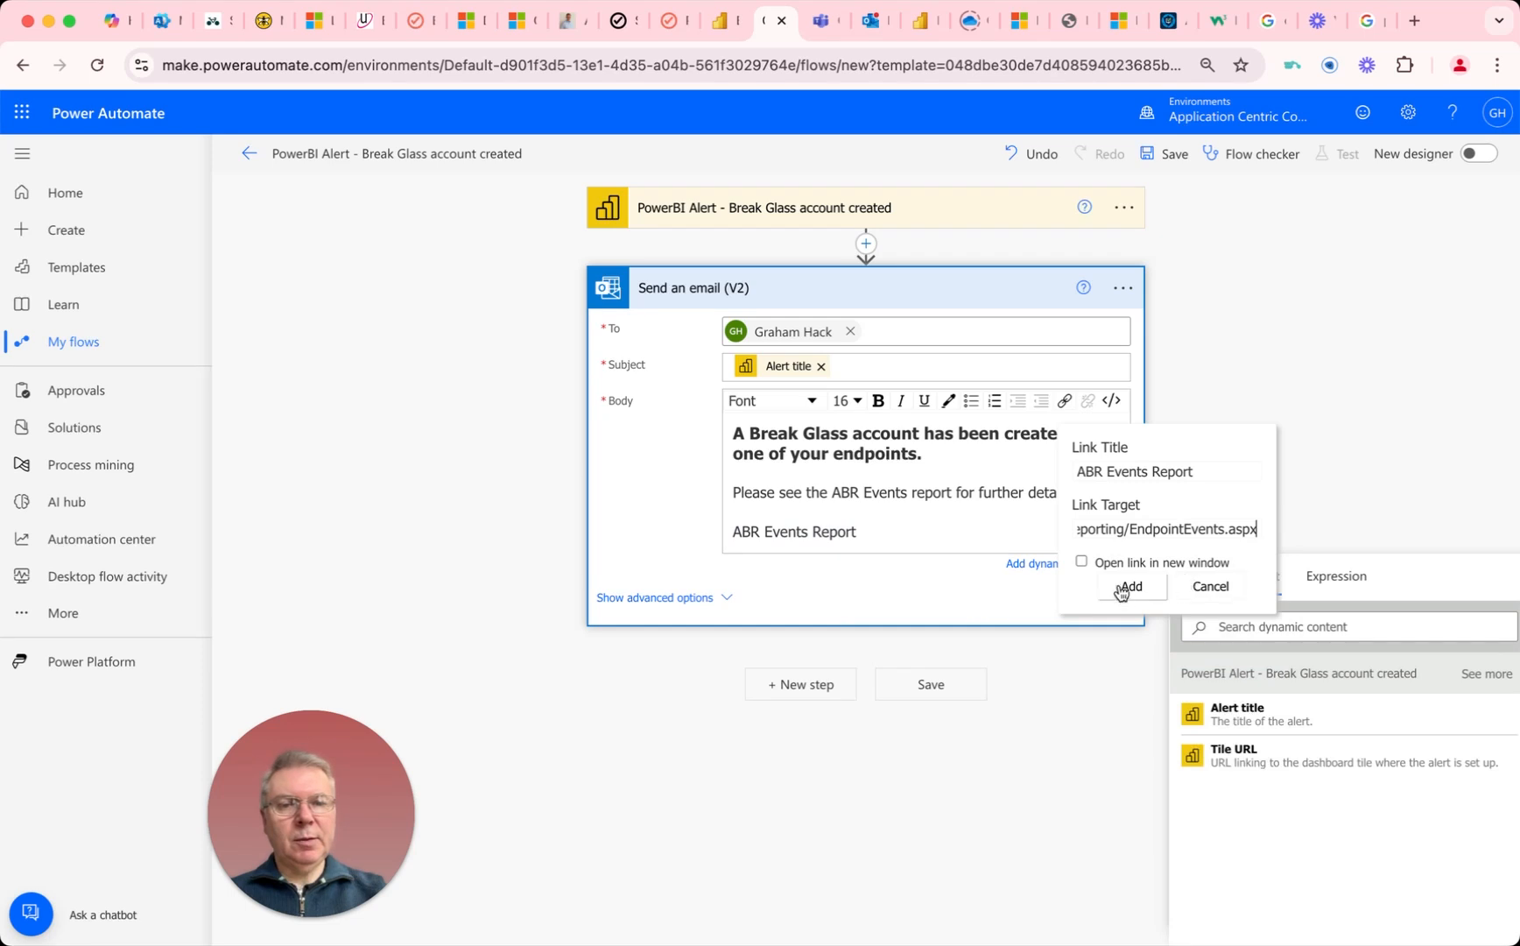
click(1082, 561)
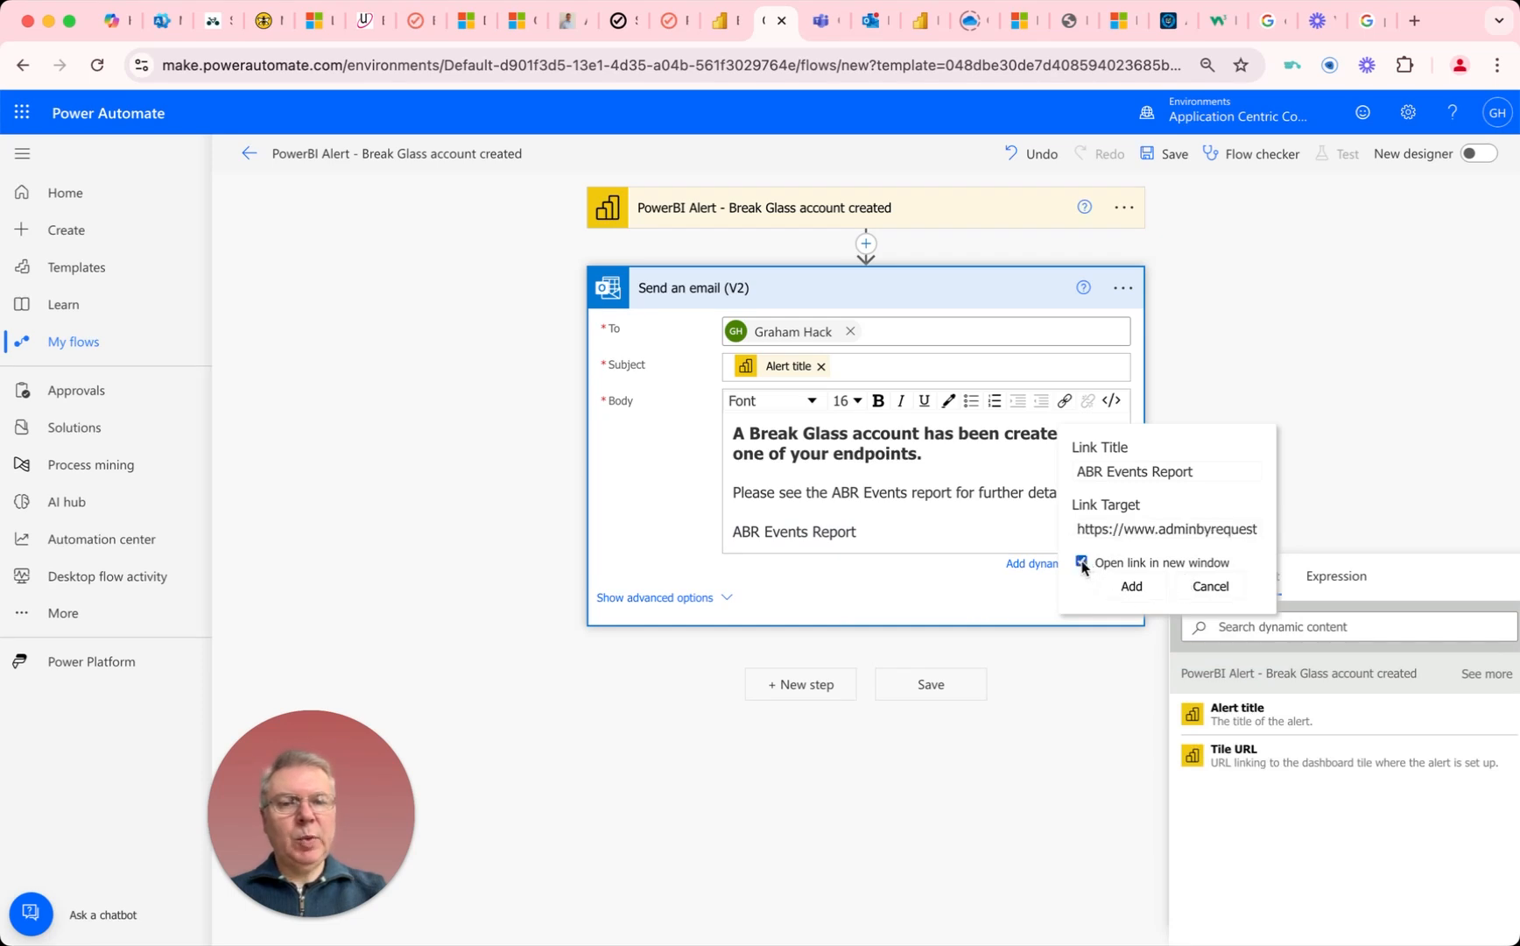
click(1132, 587)
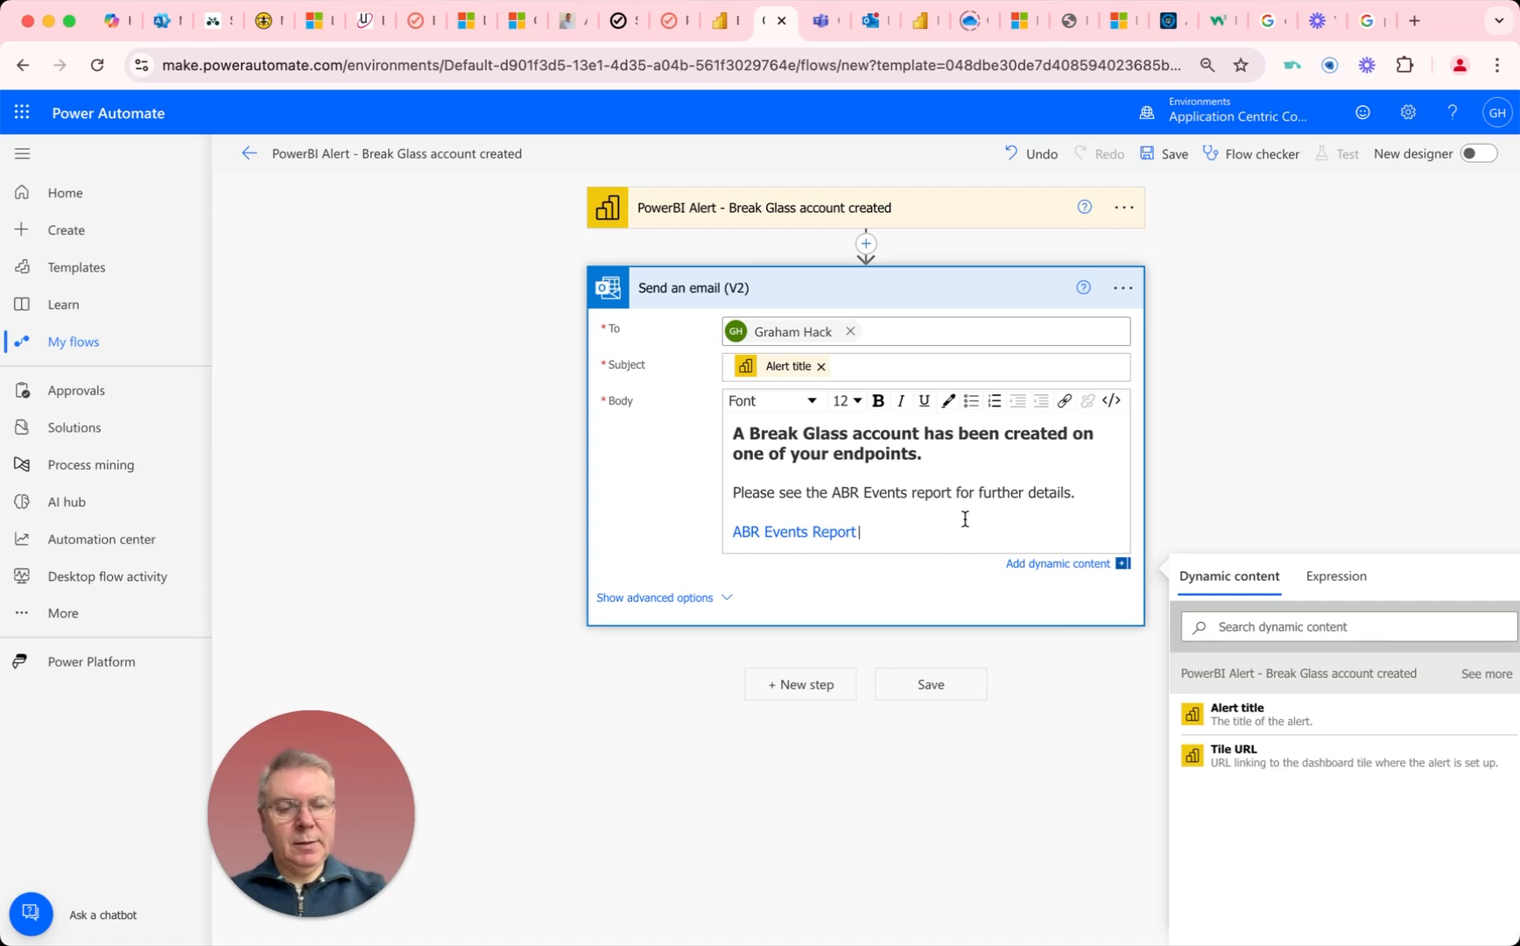
Step: Add an empty line below the "ABR Events Report" link in the email body and save the flow
click(856, 532)
key(Return)
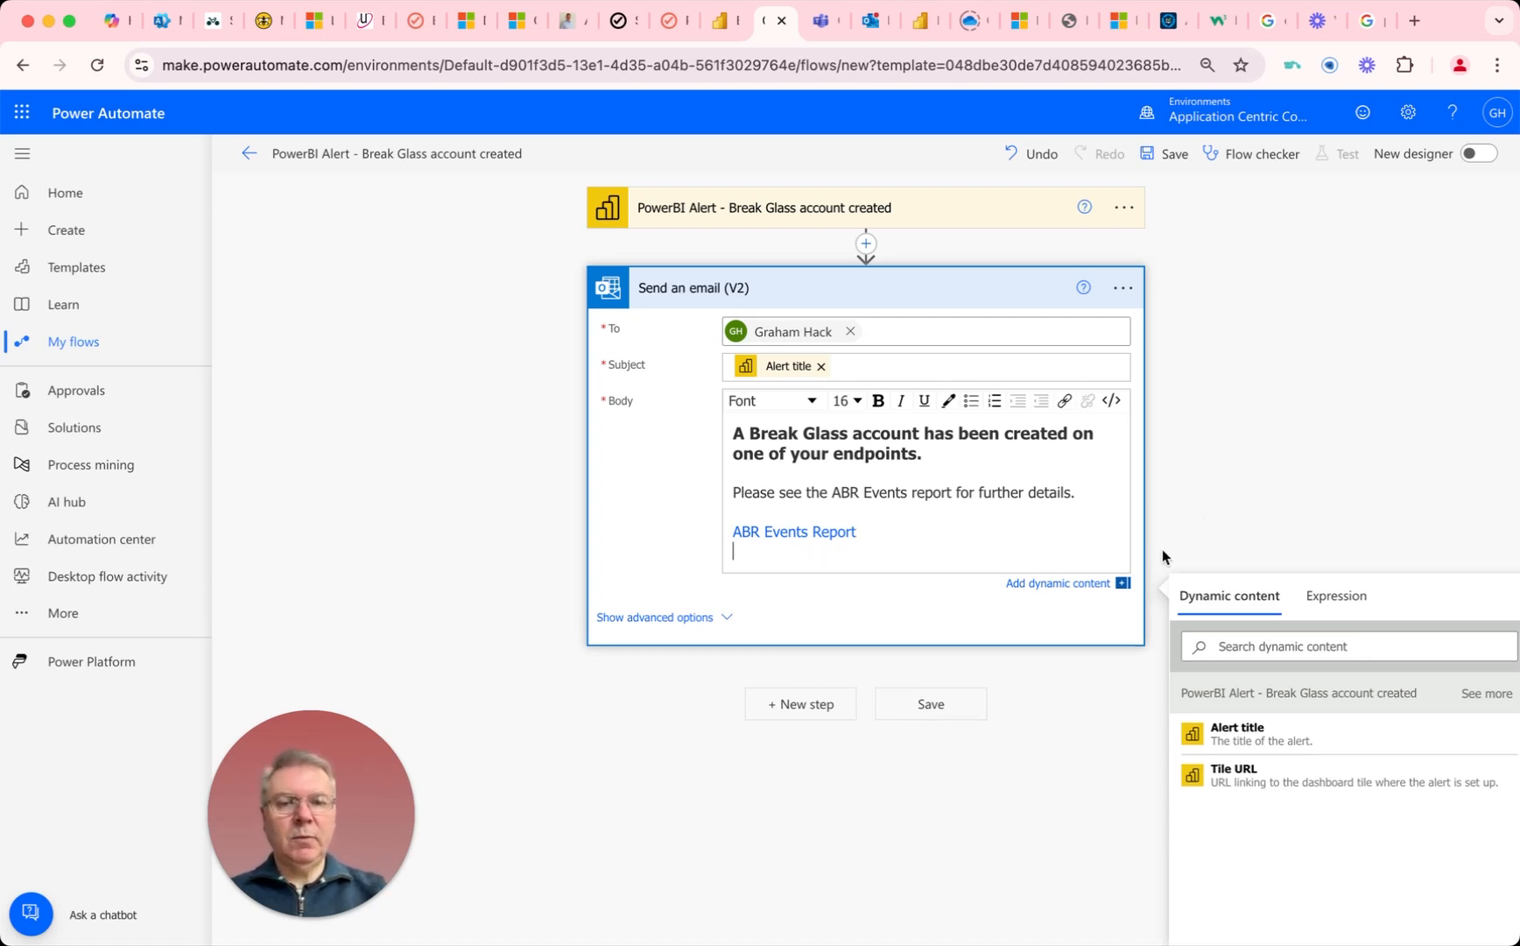
click(918, 711)
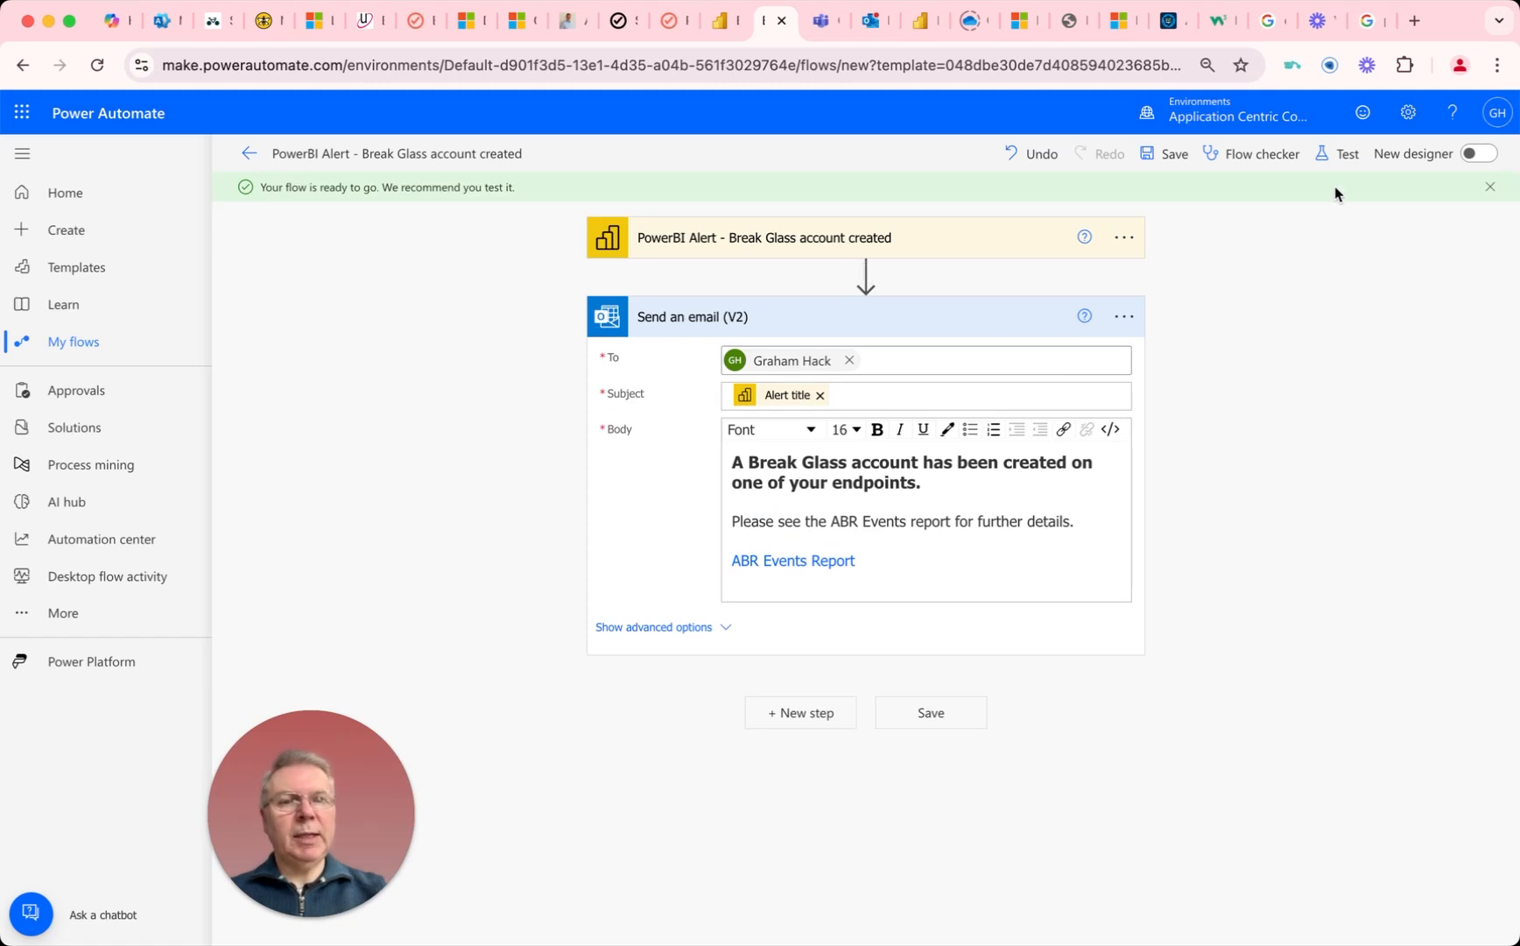
Step: Run a manual test of the Break Glass alert flow
click(1339, 158)
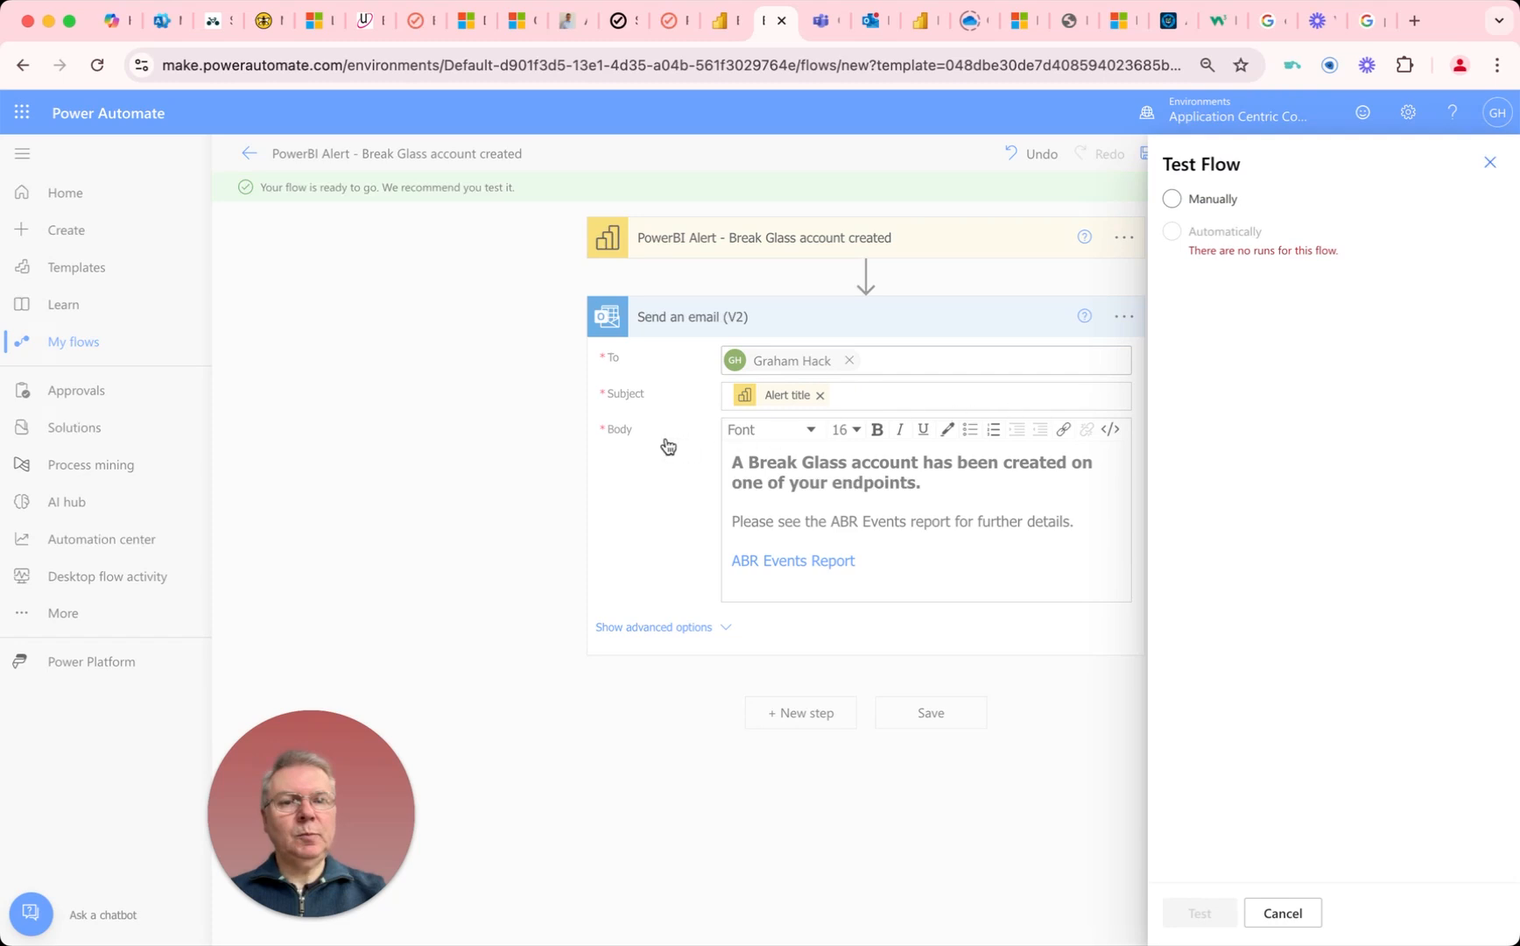
click(1172, 198)
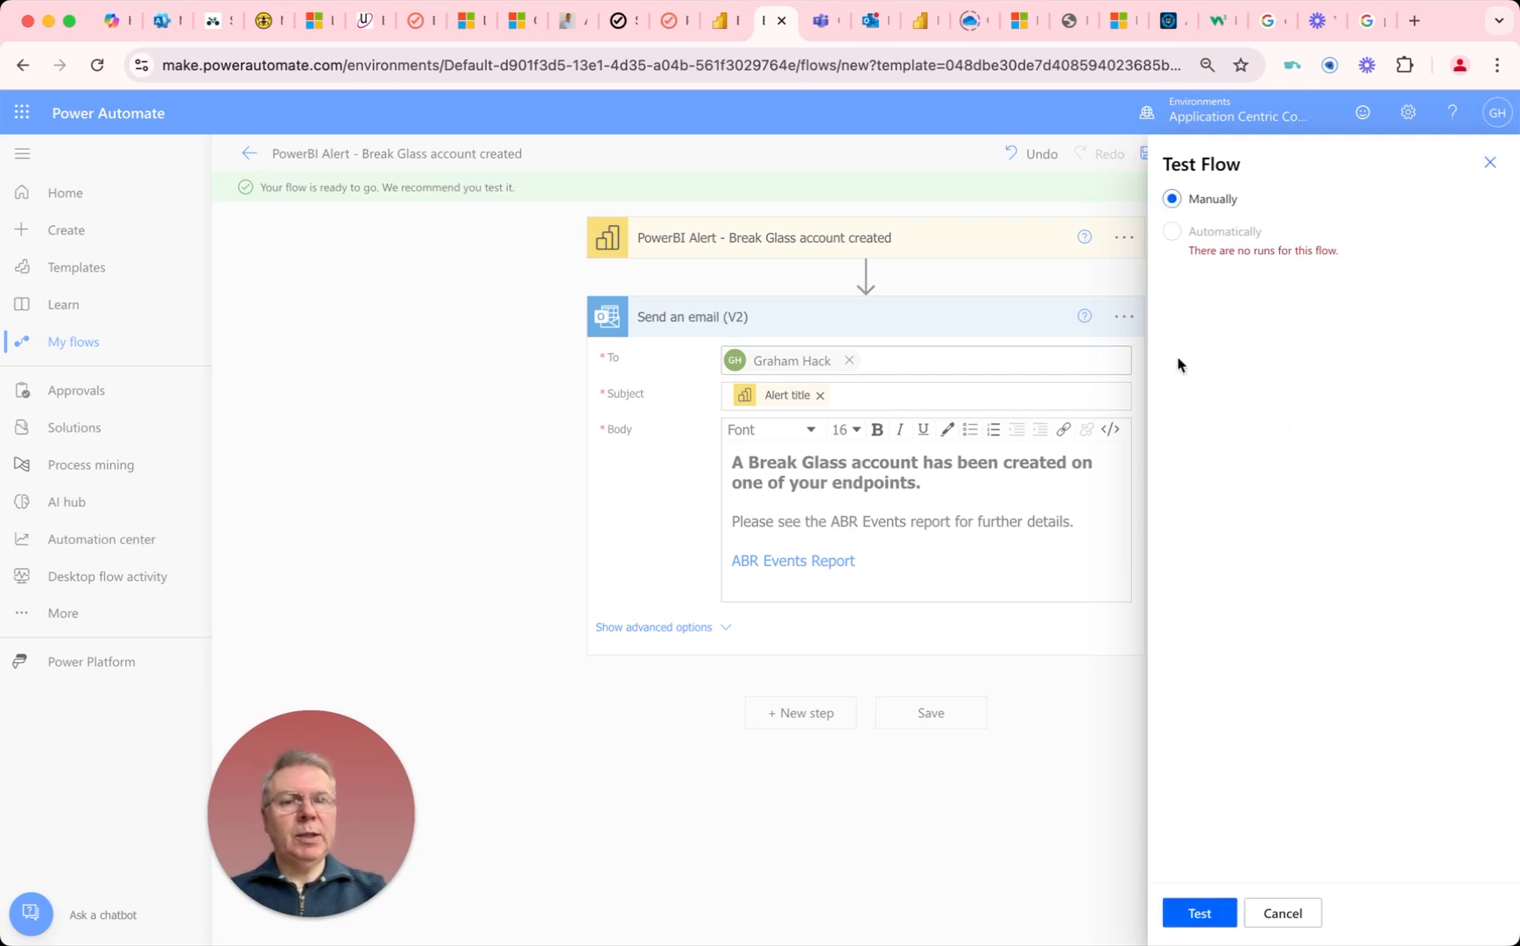
click(1202, 920)
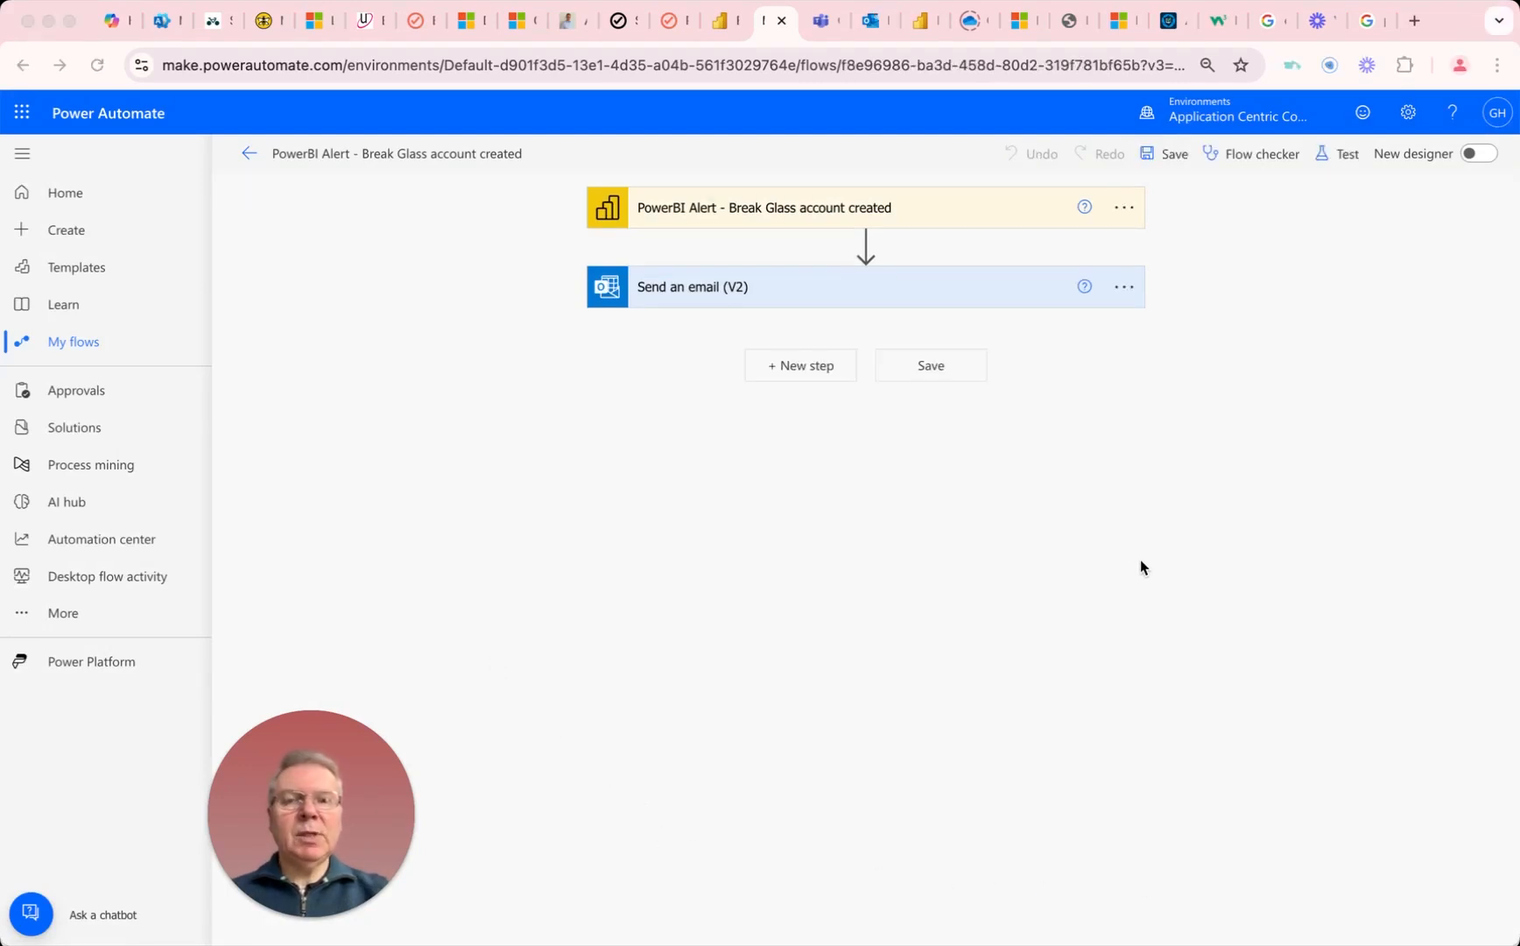
Step: Switch to Outlook and check the "PowerBI Alert - Break Glass account created" email, opening its ABR Events Report link and closing that page
click(872, 21)
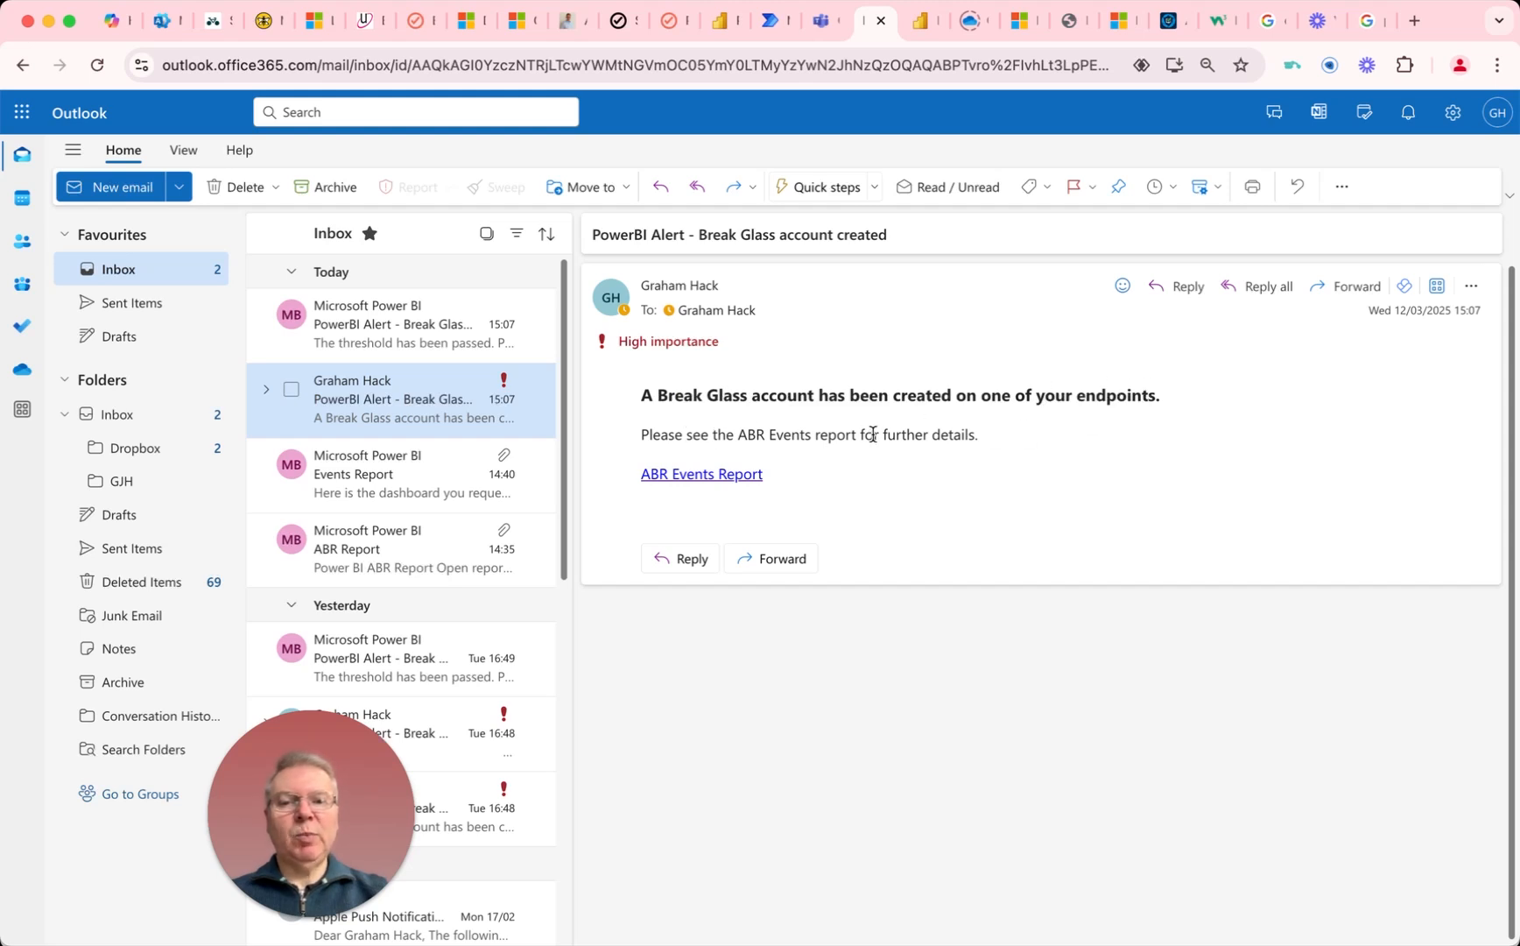
click(698, 477)
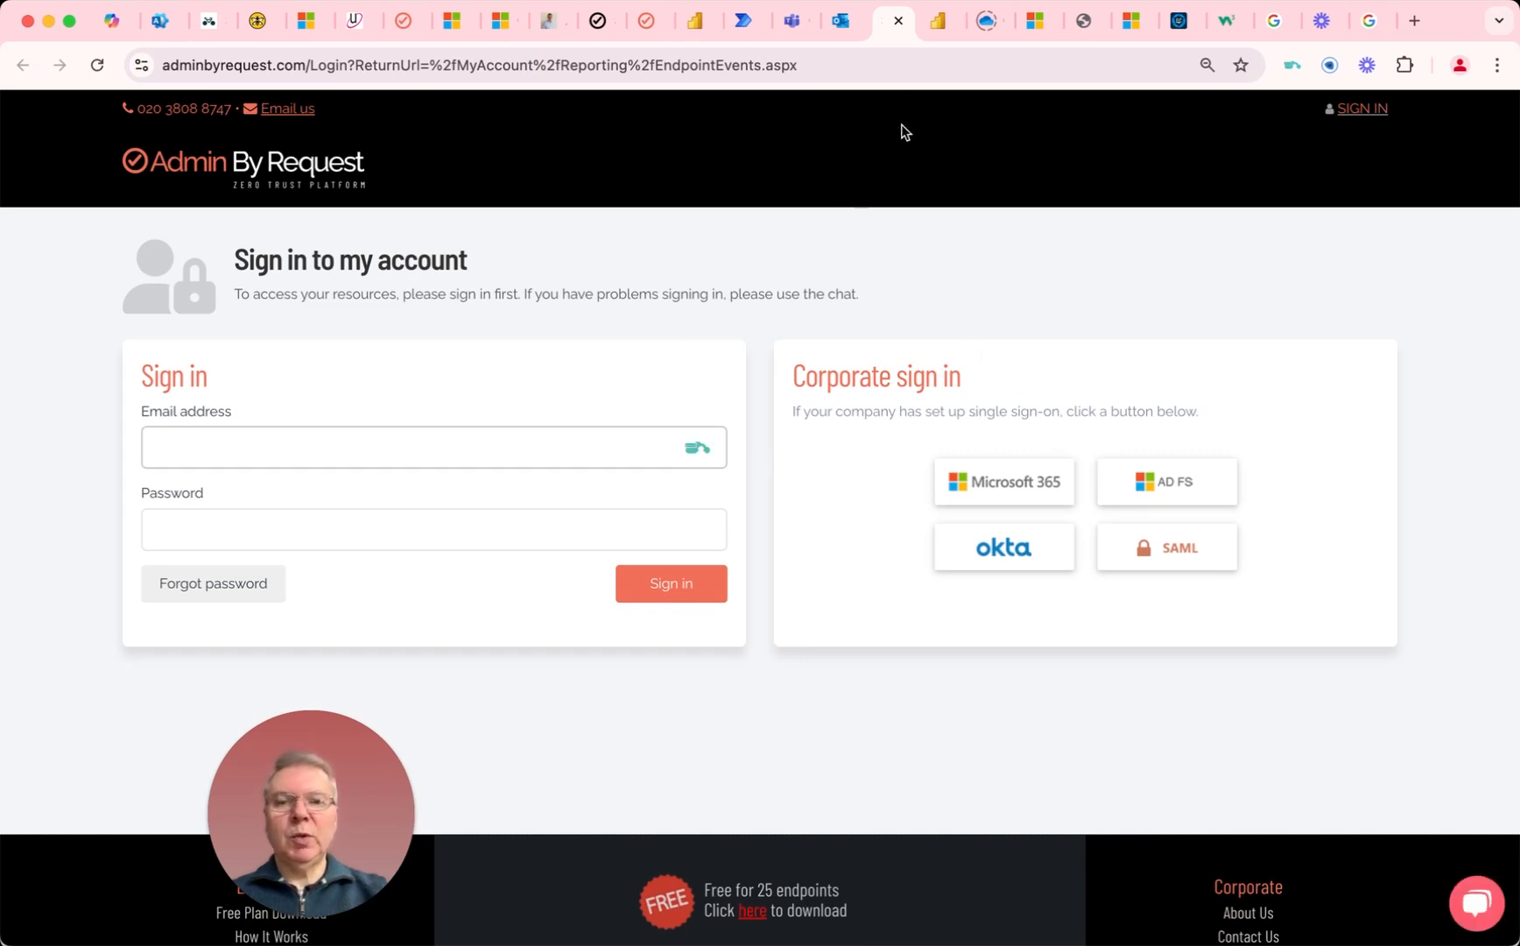
click(898, 20)
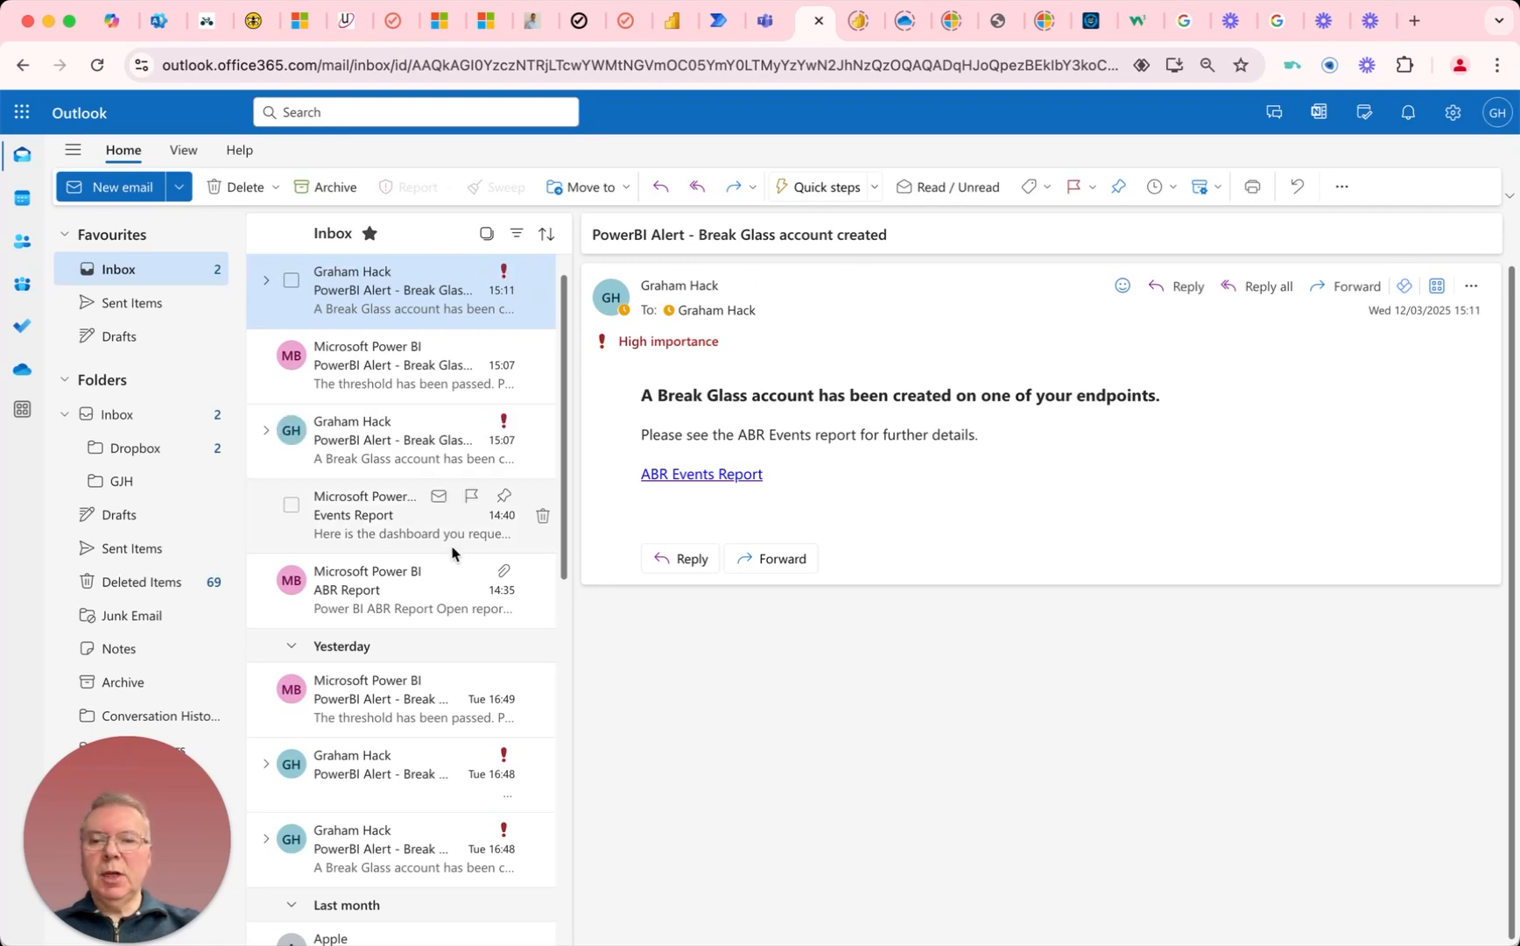
click(385, 758)
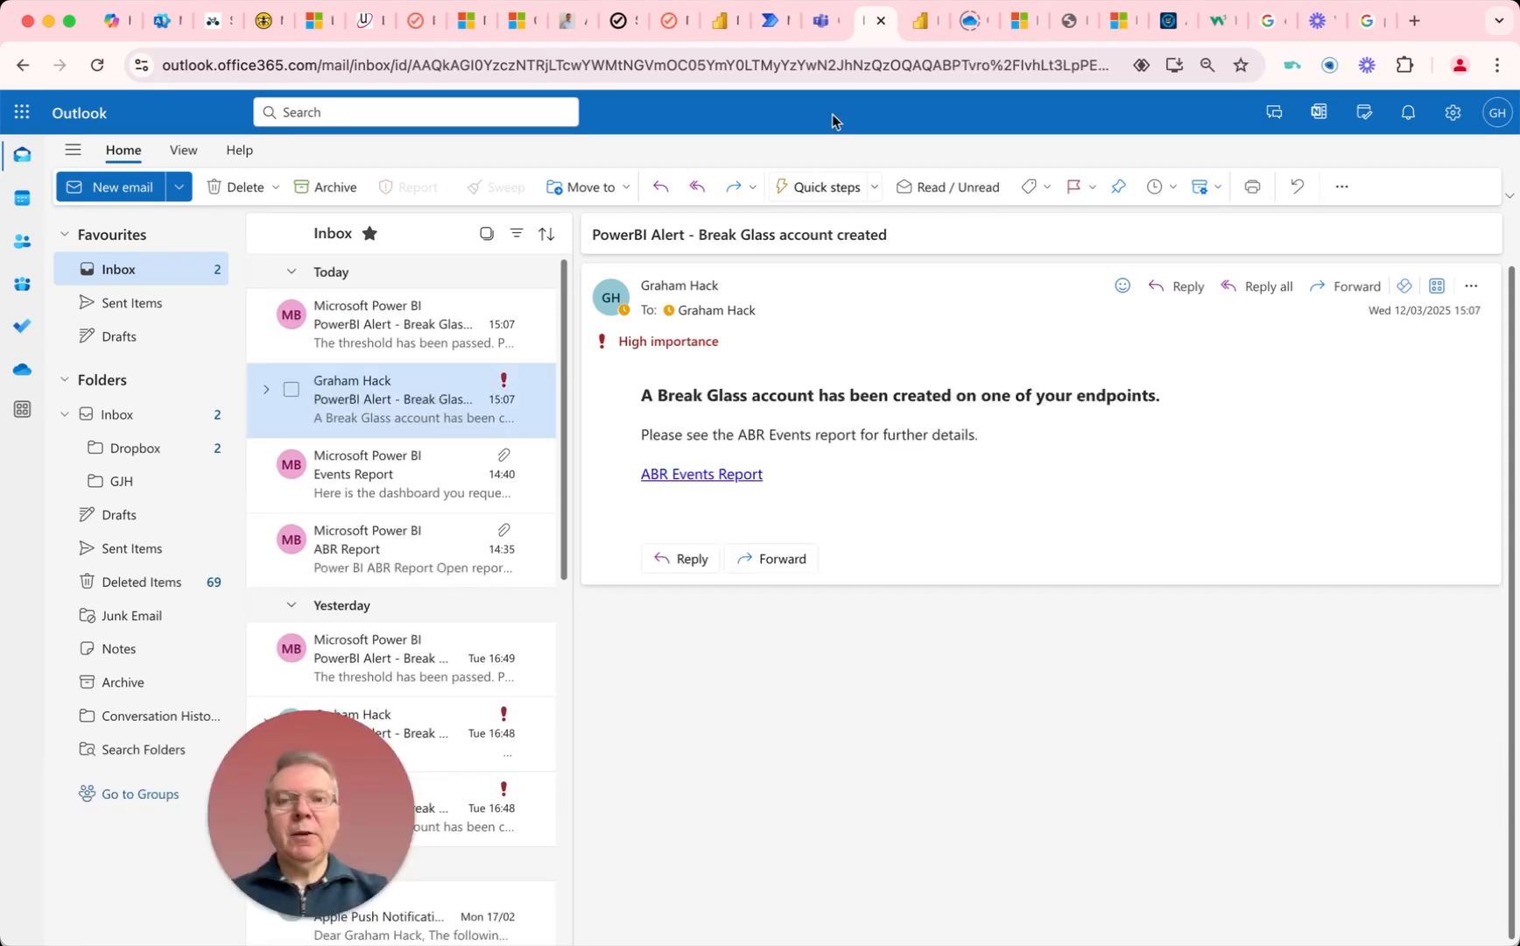
Step: Back in Power Automate, search the Microsoft Teams actions for "bot" and add "Post a choice of options as the Flow bot to a user" after the email
click(774, 25)
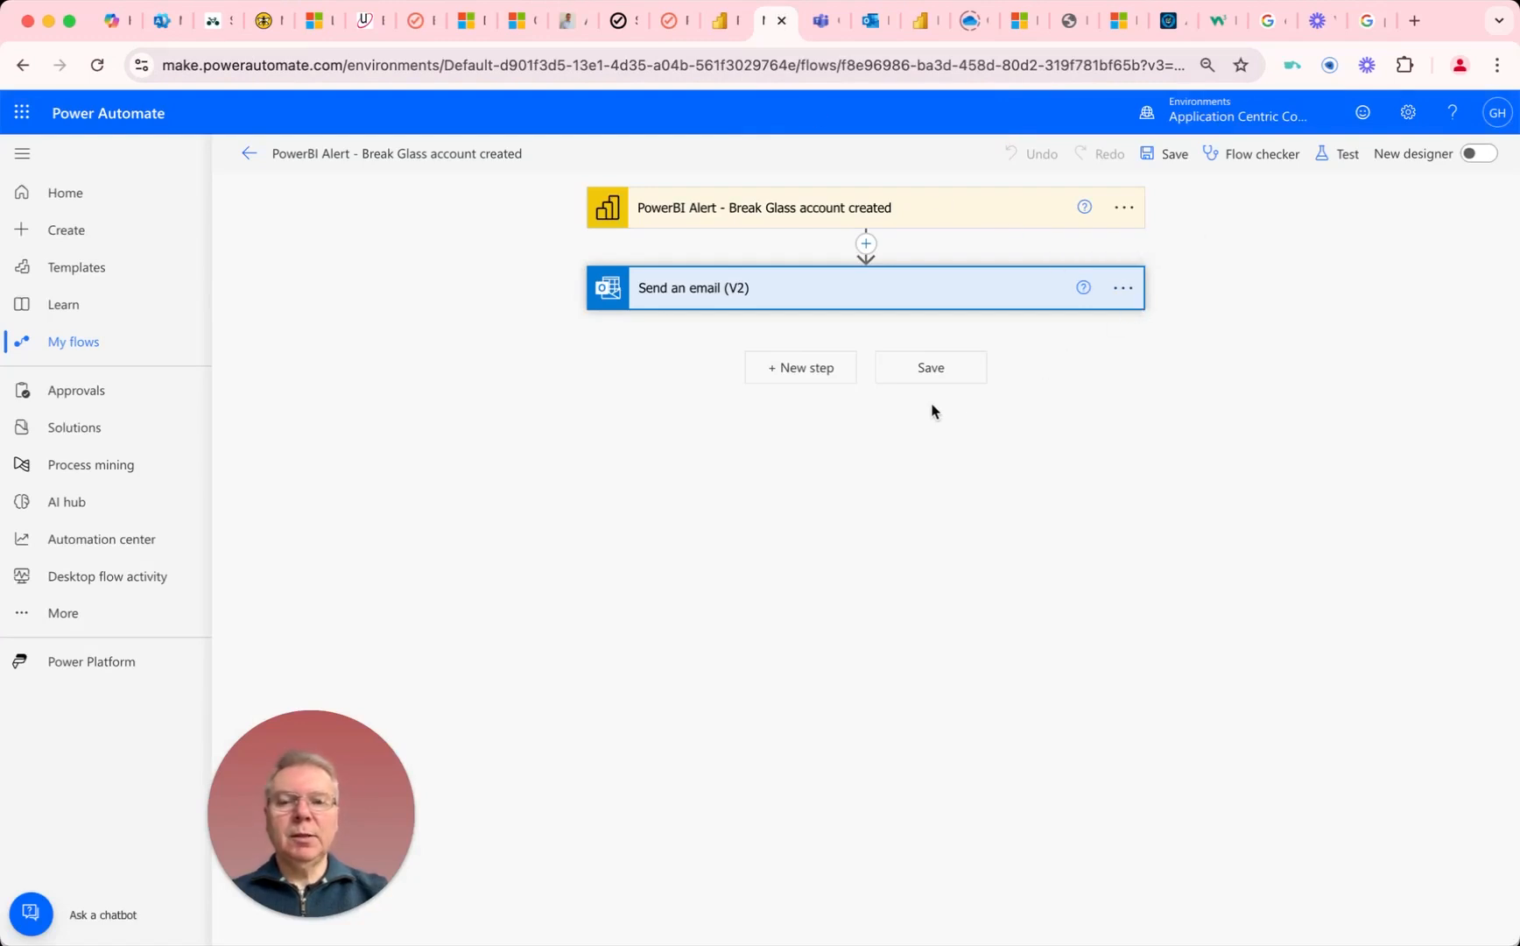
click(804, 369)
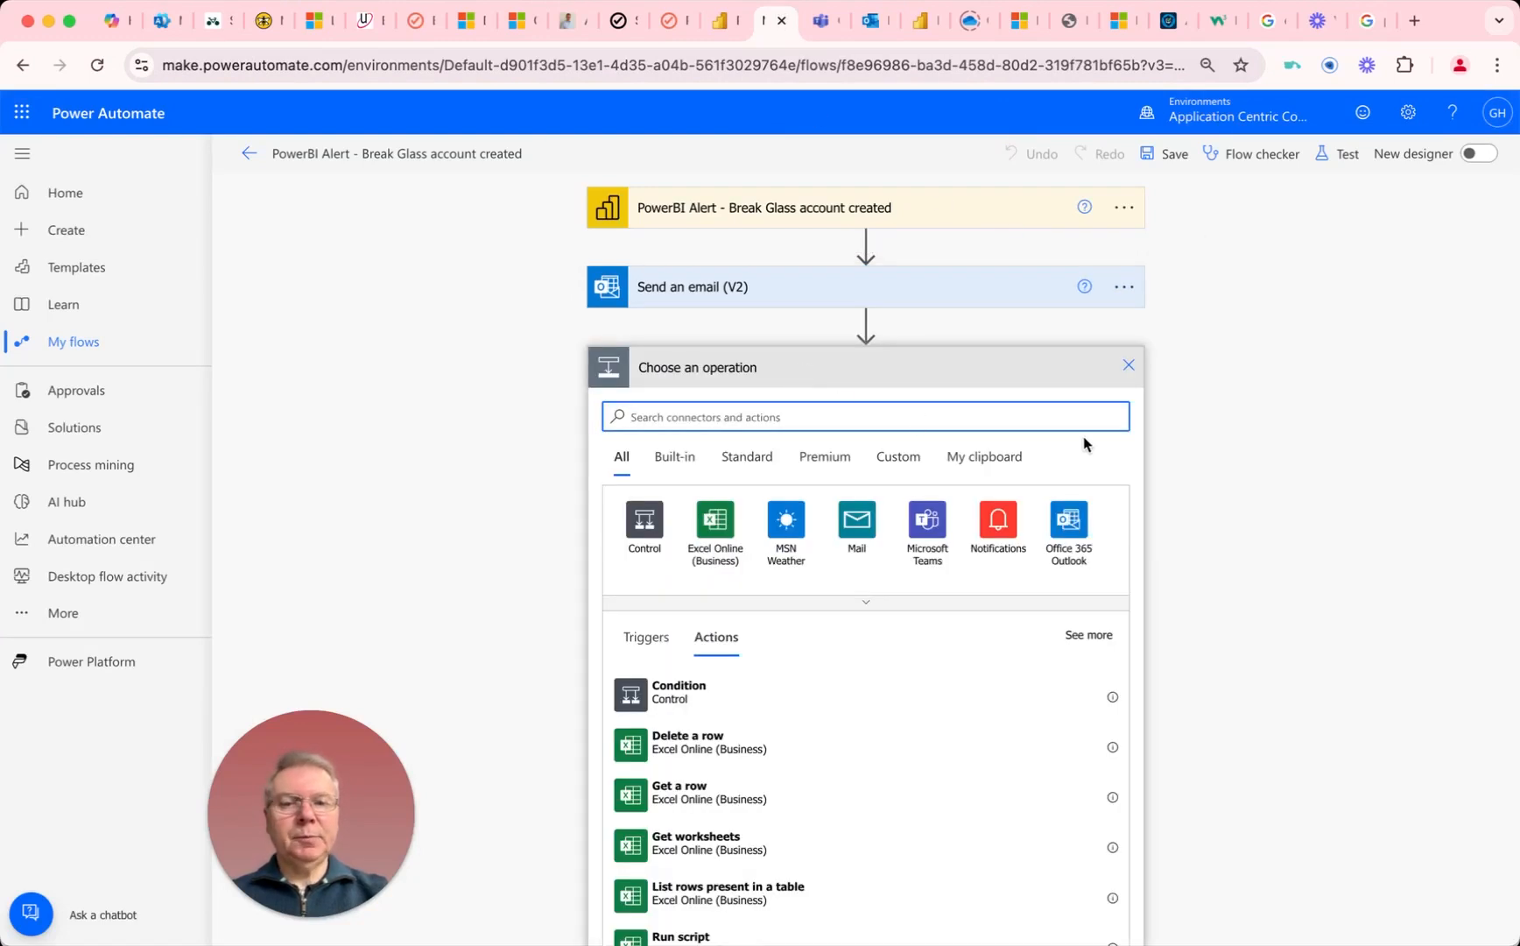
click(928, 521)
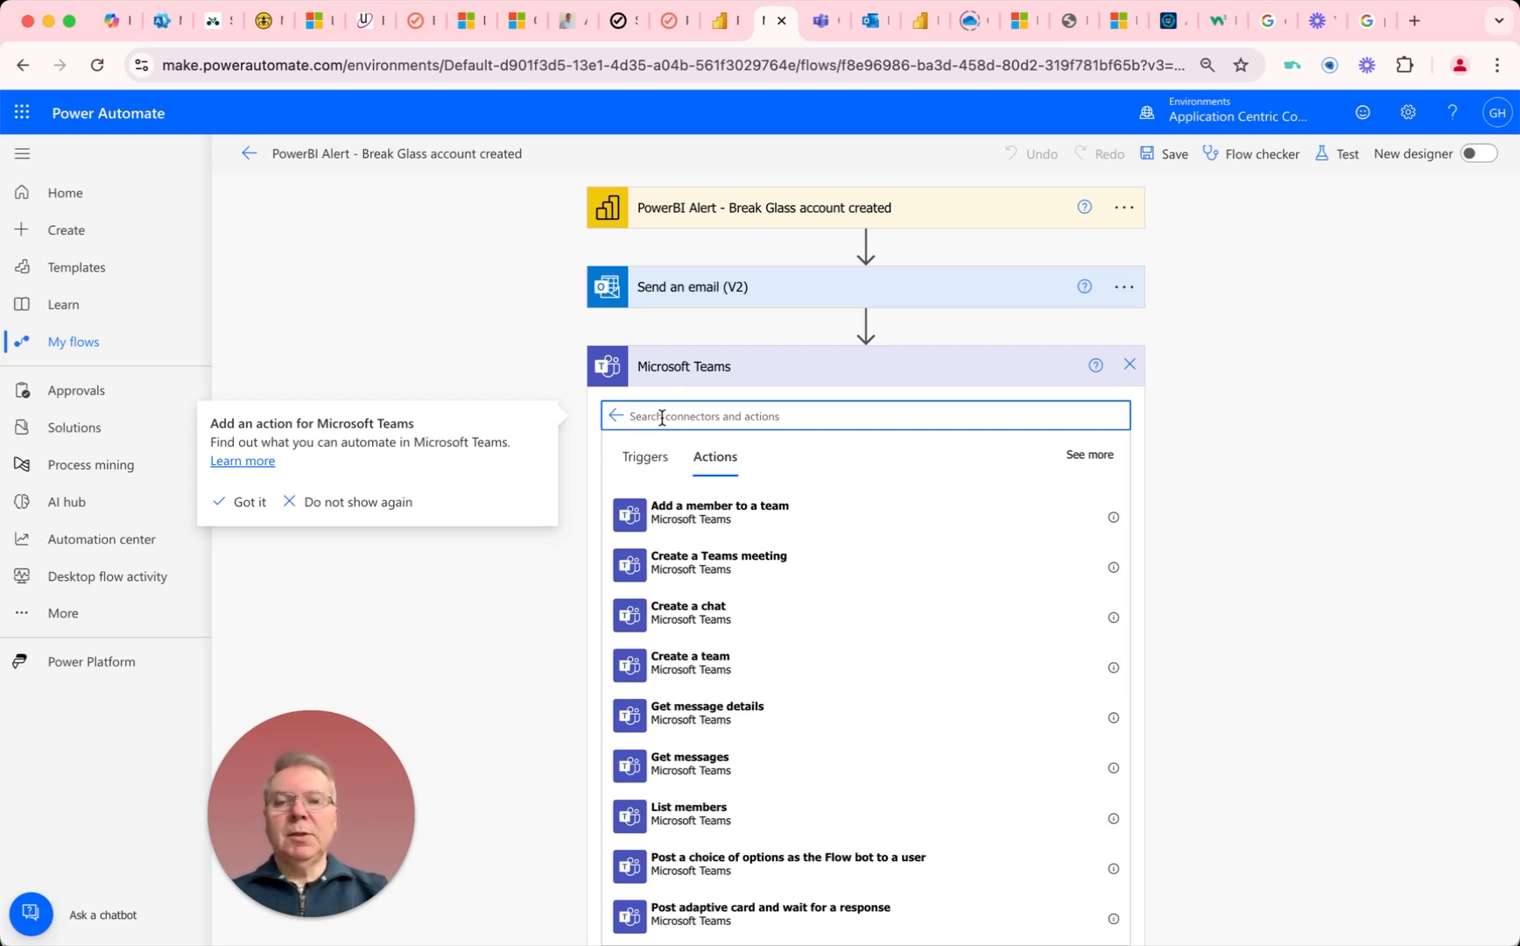
text(bot)
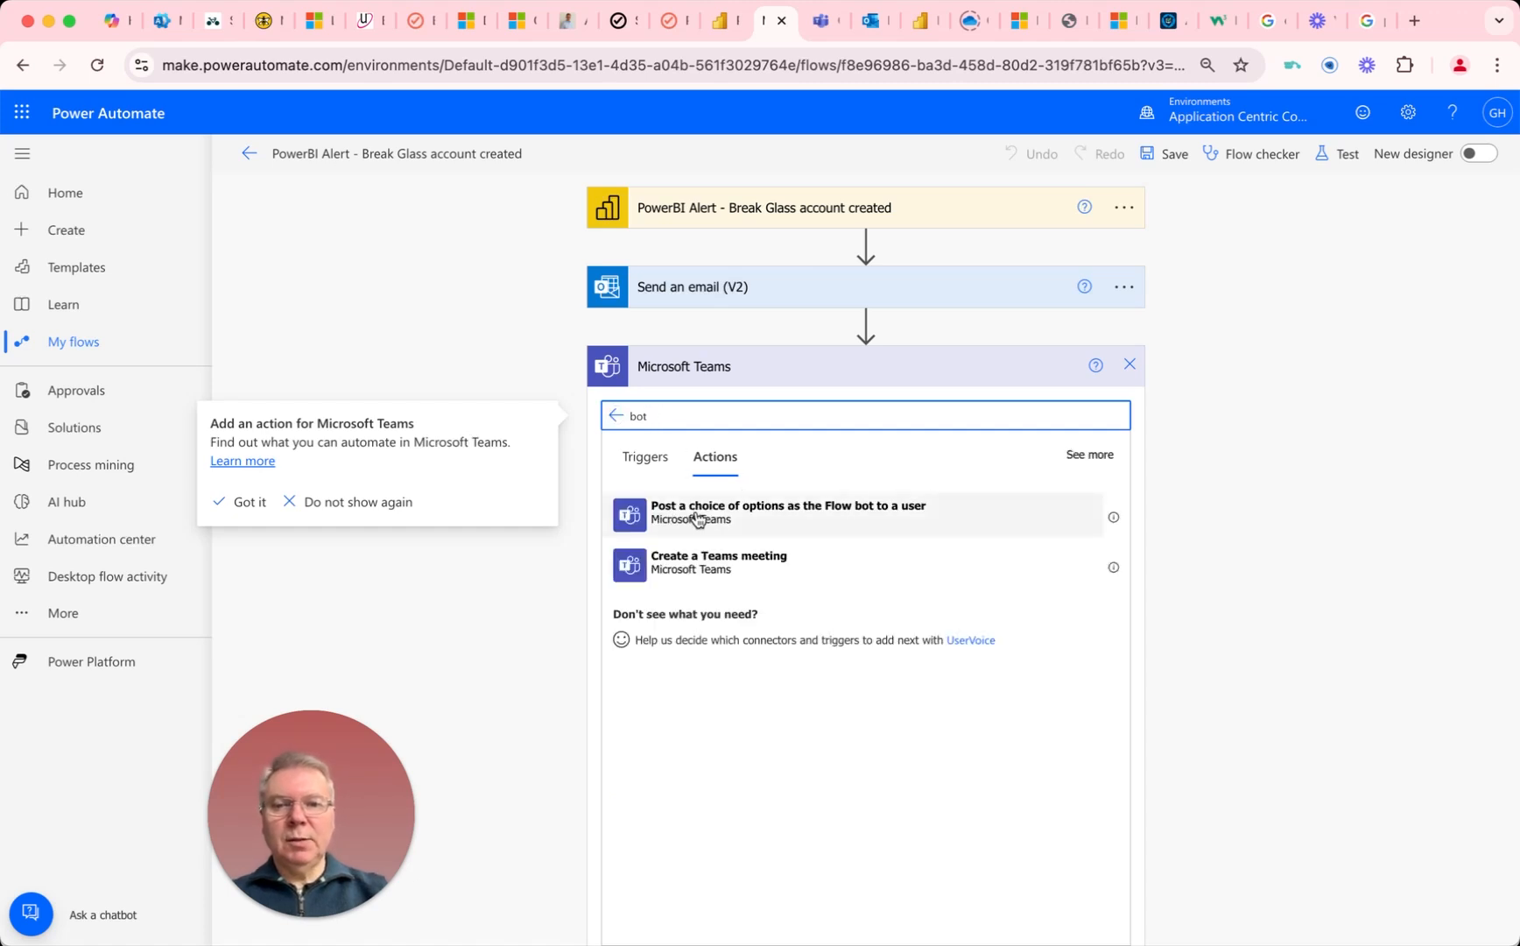
click(693, 520)
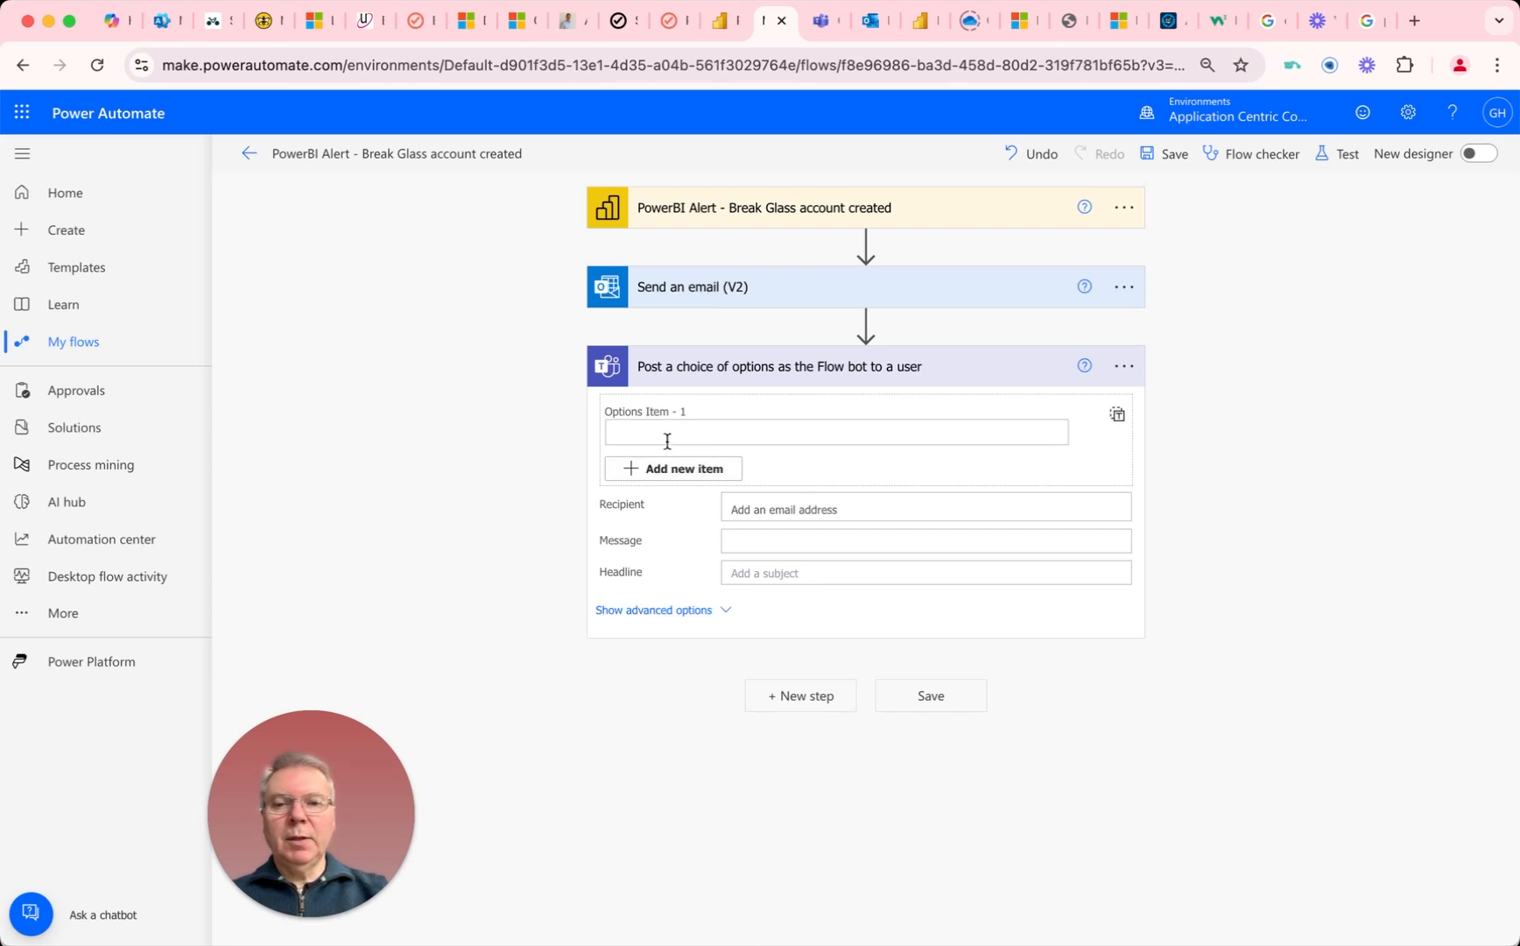
Step: Insert the Alert title dynamic content as both the first options item and the headline of the Teams action
click(641, 432)
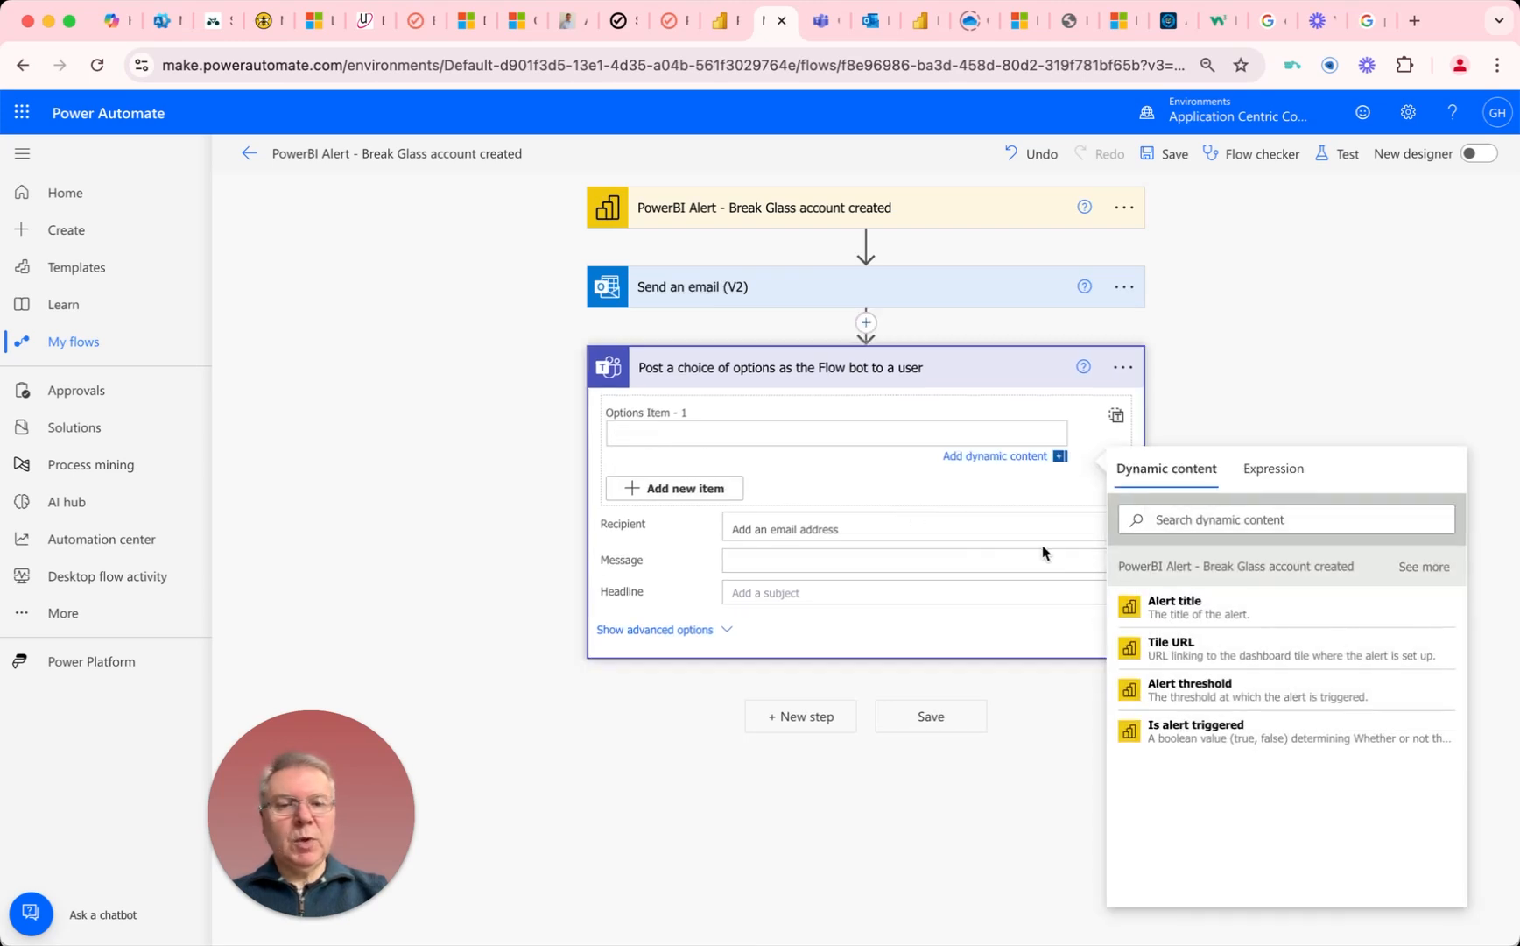
click(1173, 608)
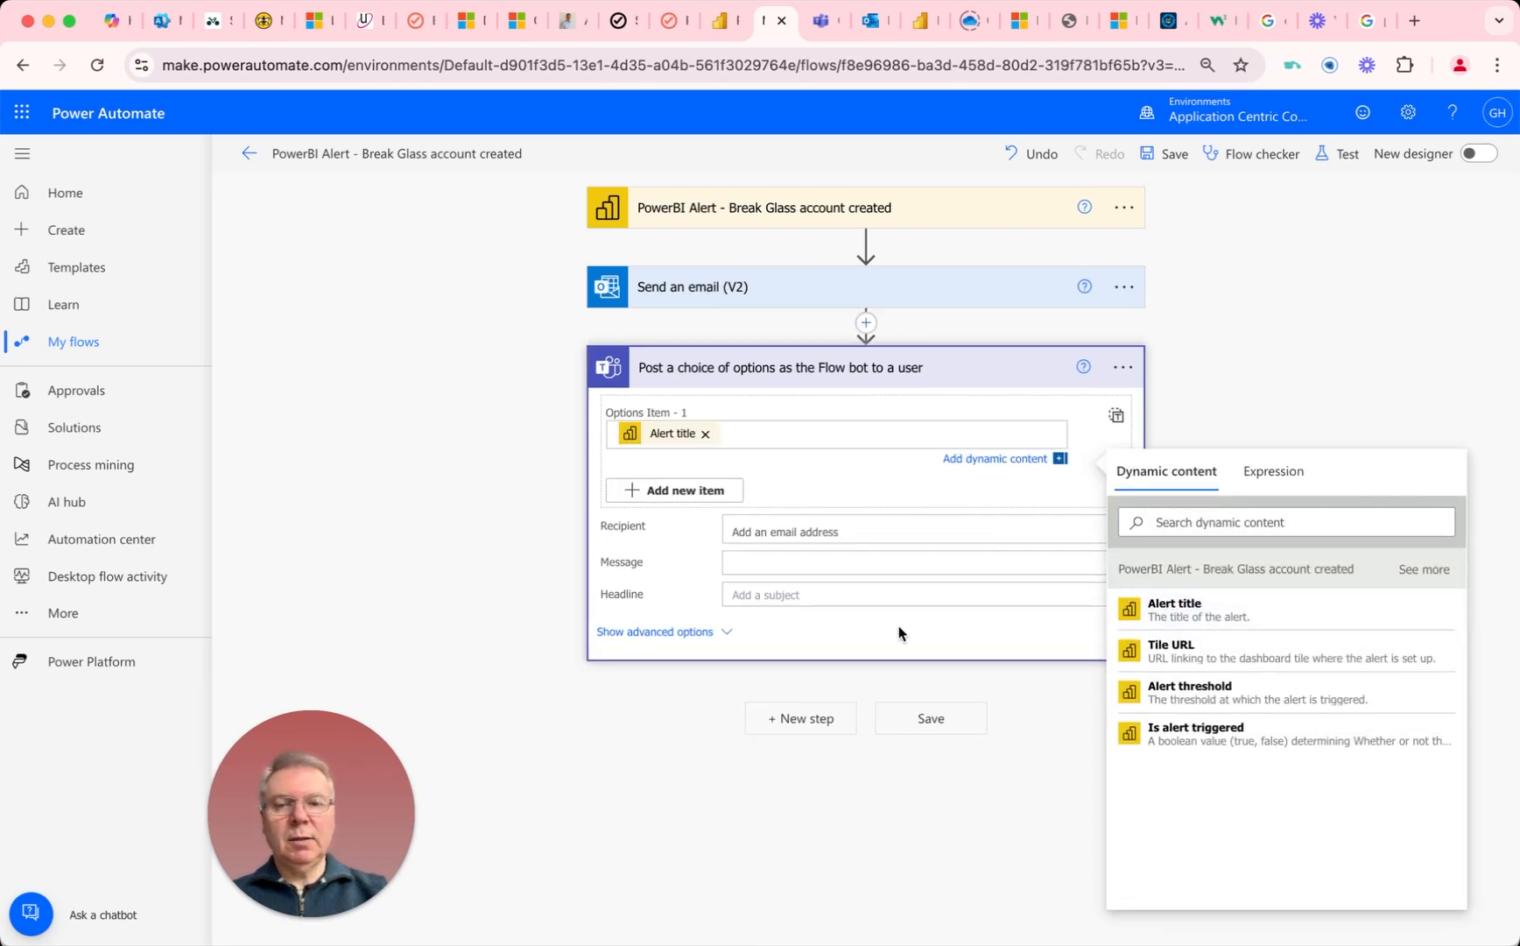
click(752, 599)
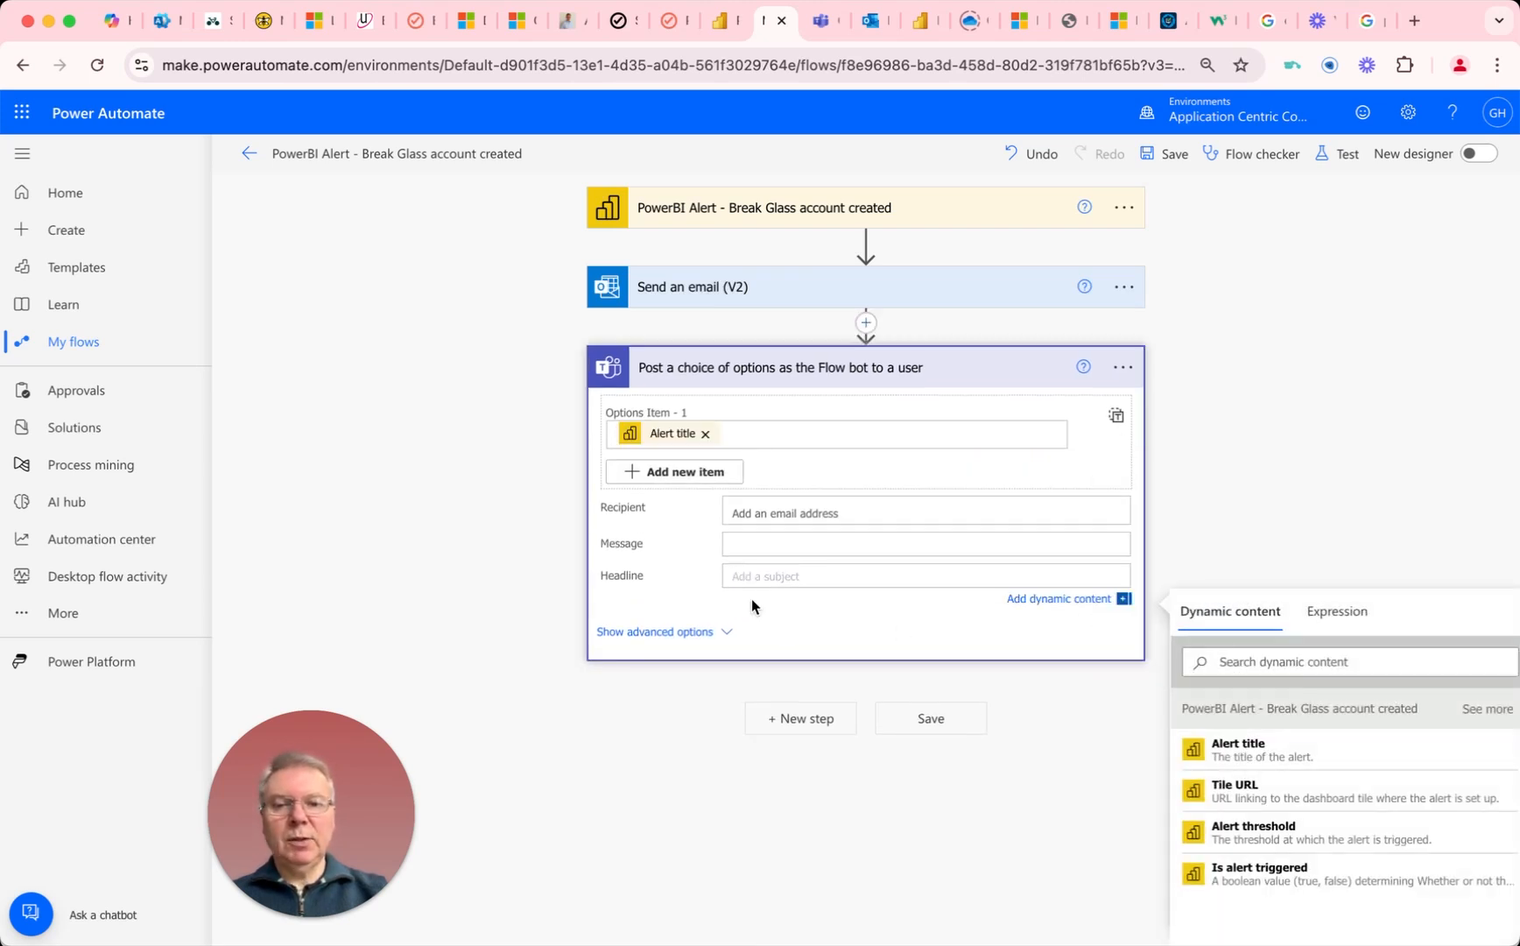
click(1233, 749)
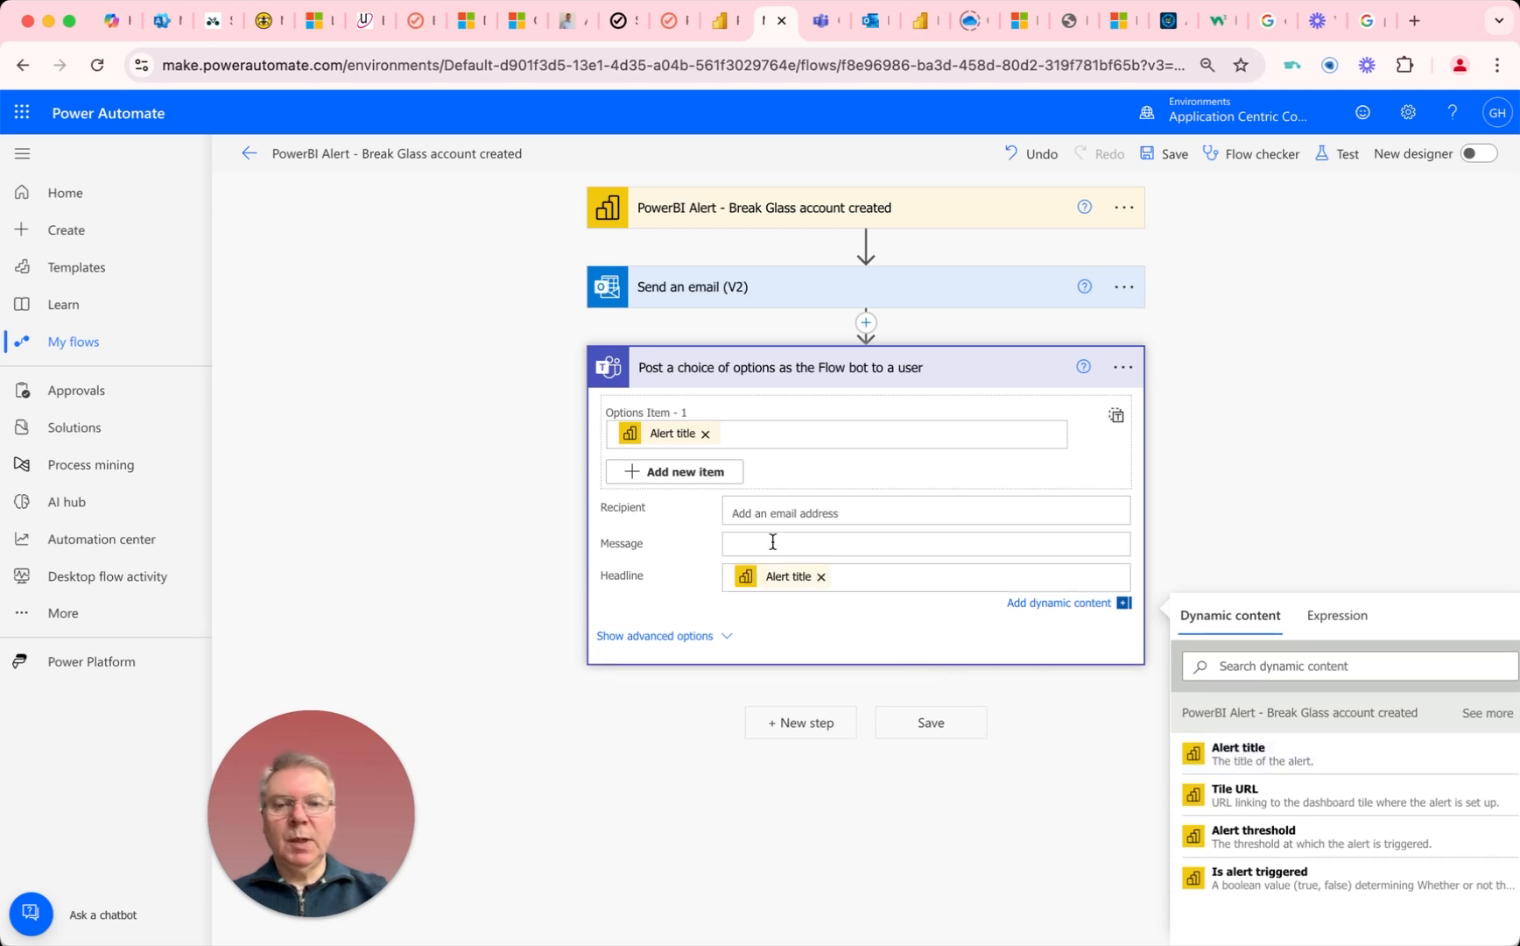
Step: Set the Teams action's recipient to the user's own account by searching for "gha"
click(759, 514)
text(gha)
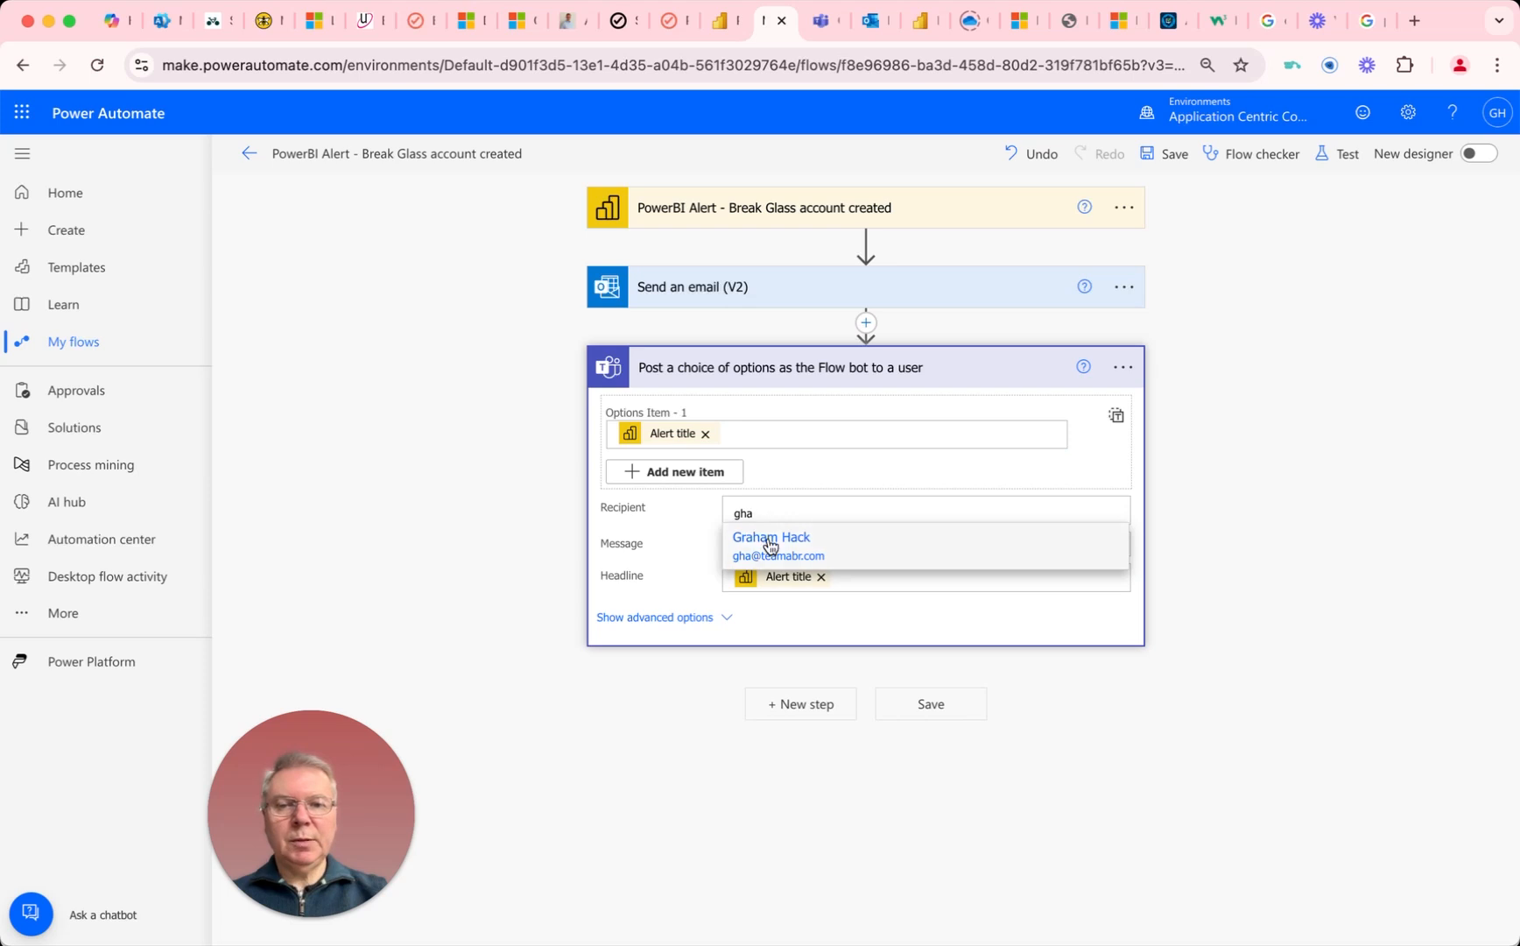
click(768, 537)
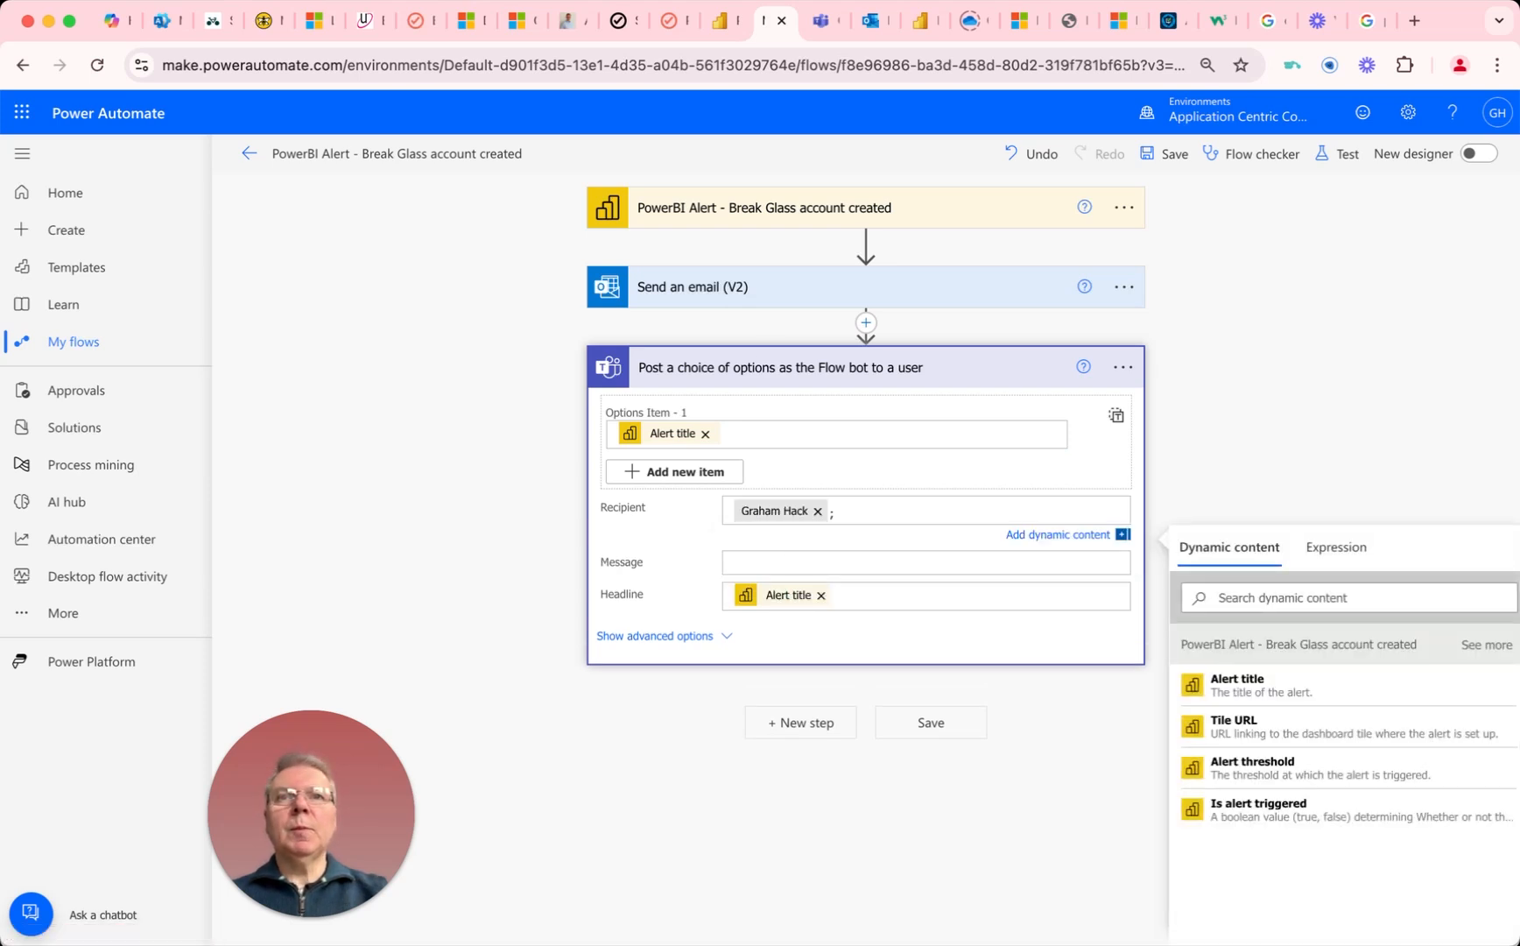
Step: Paste the Break Glass notification text with the ABR Events Report markdown link as the Teams message and save the flow
right_click(734, 561)
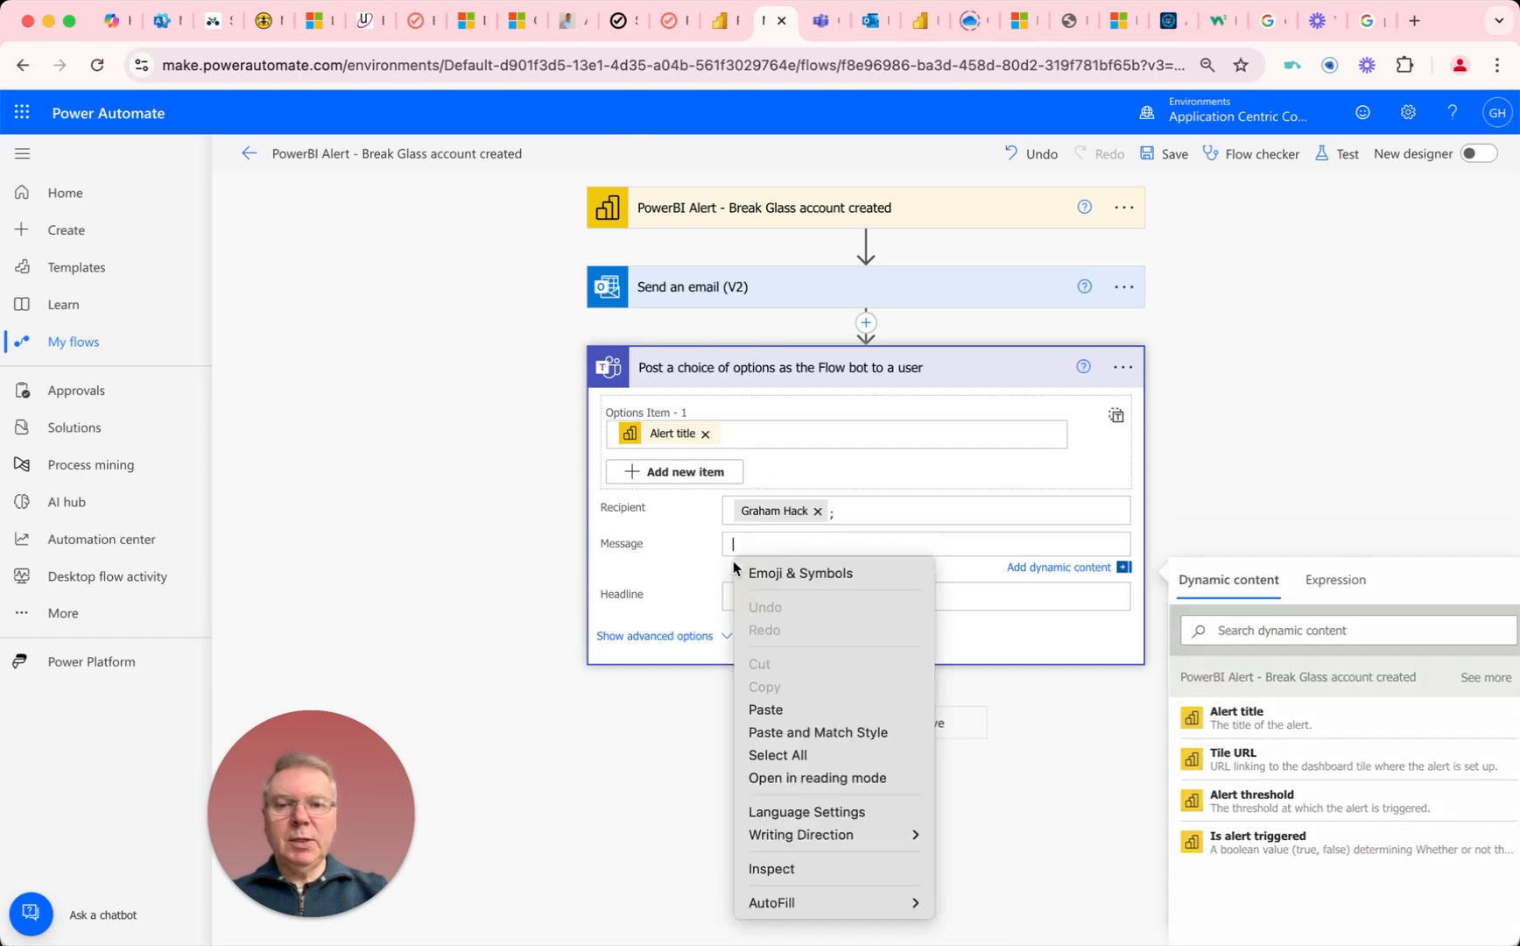
click(767, 709)
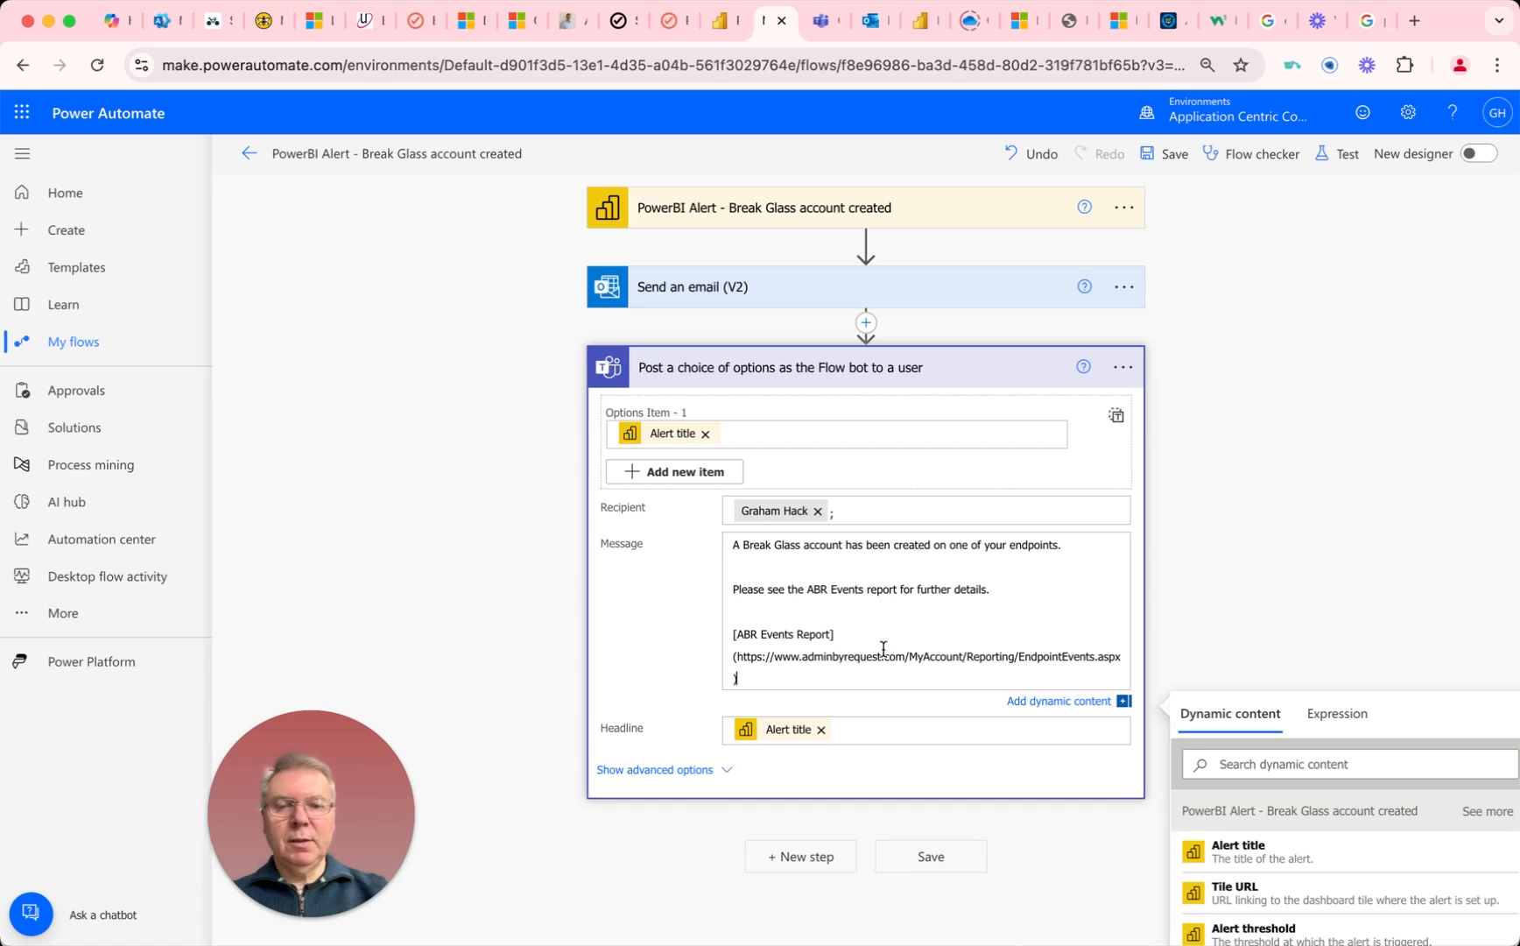
click(916, 853)
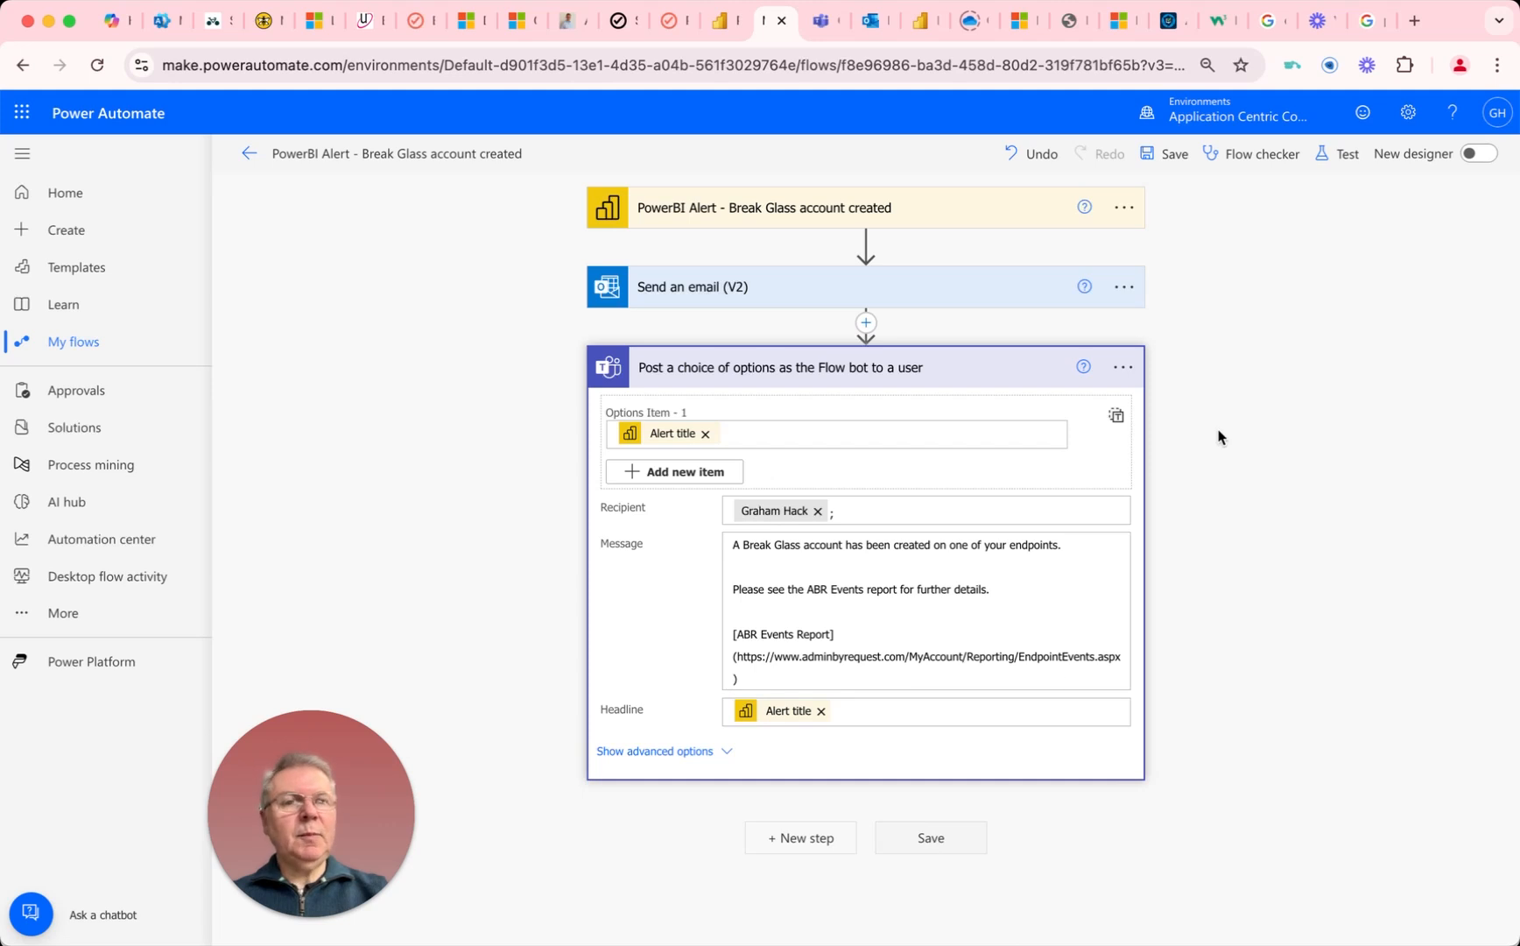
Step: Save and test the flow automatically with a recently used trigger, reusing the succeeded run
click(1340, 157)
click(1233, 232)
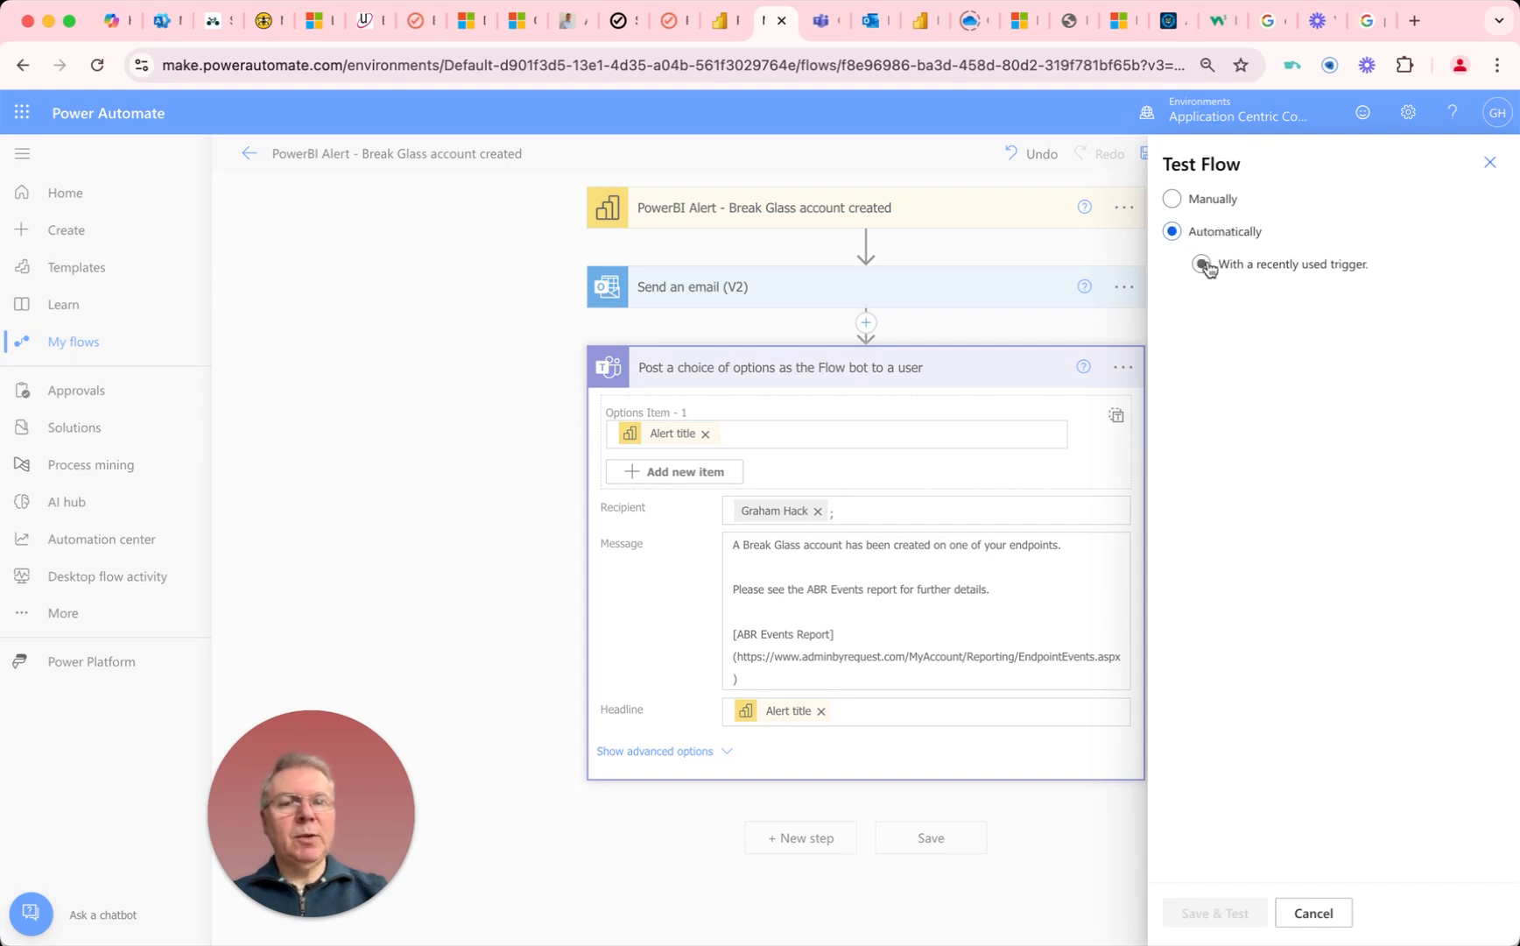
click(1201, 264)
click(1209, 304)
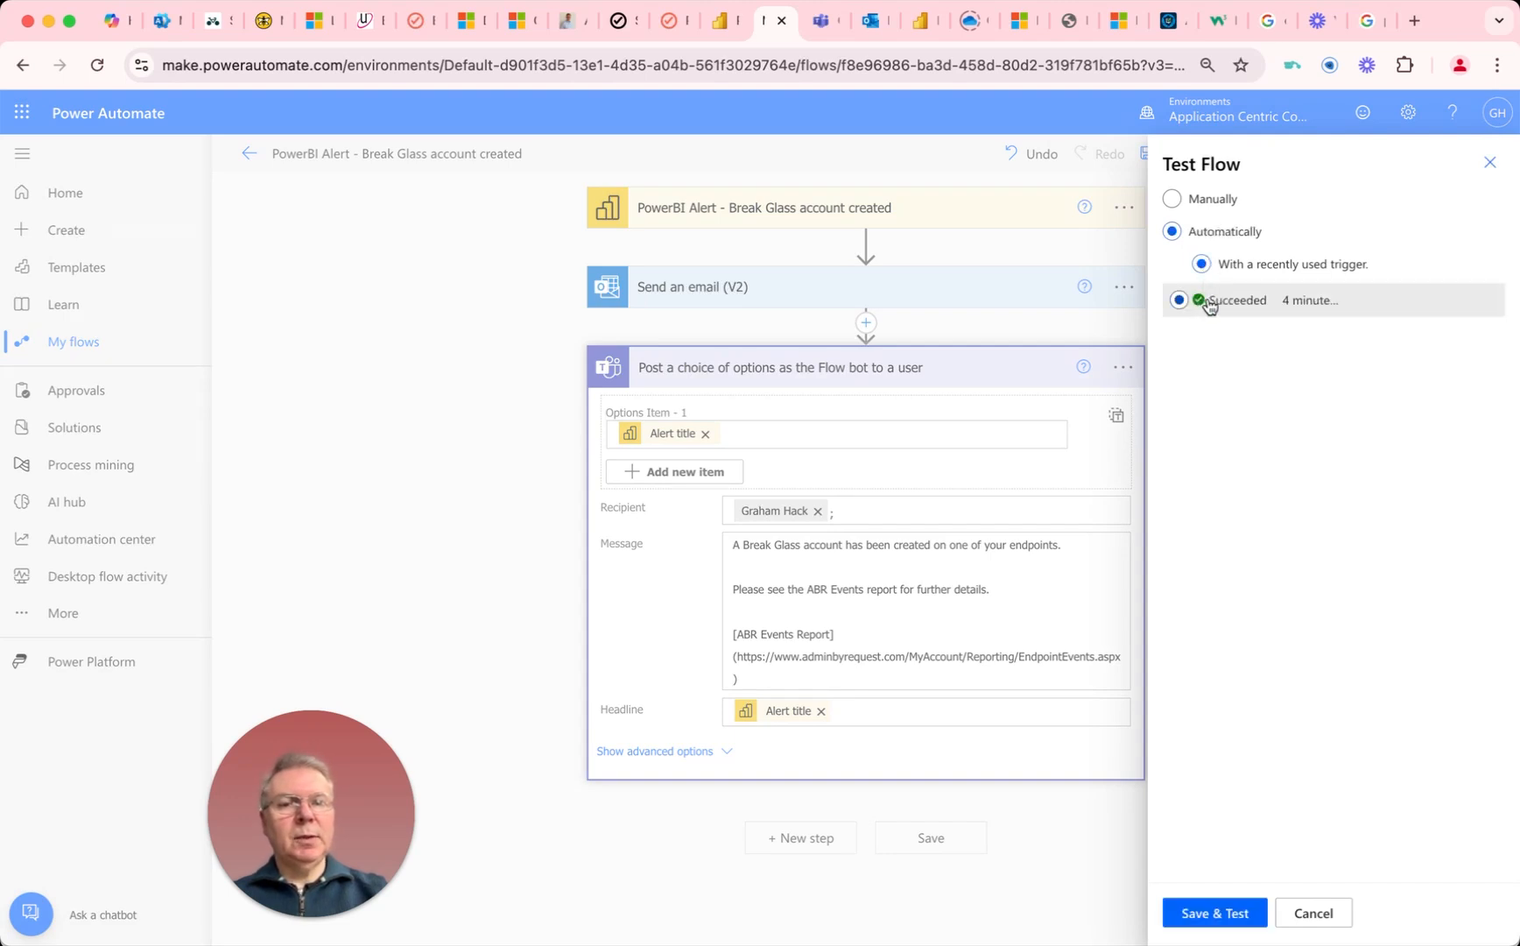
click(1215, 914)
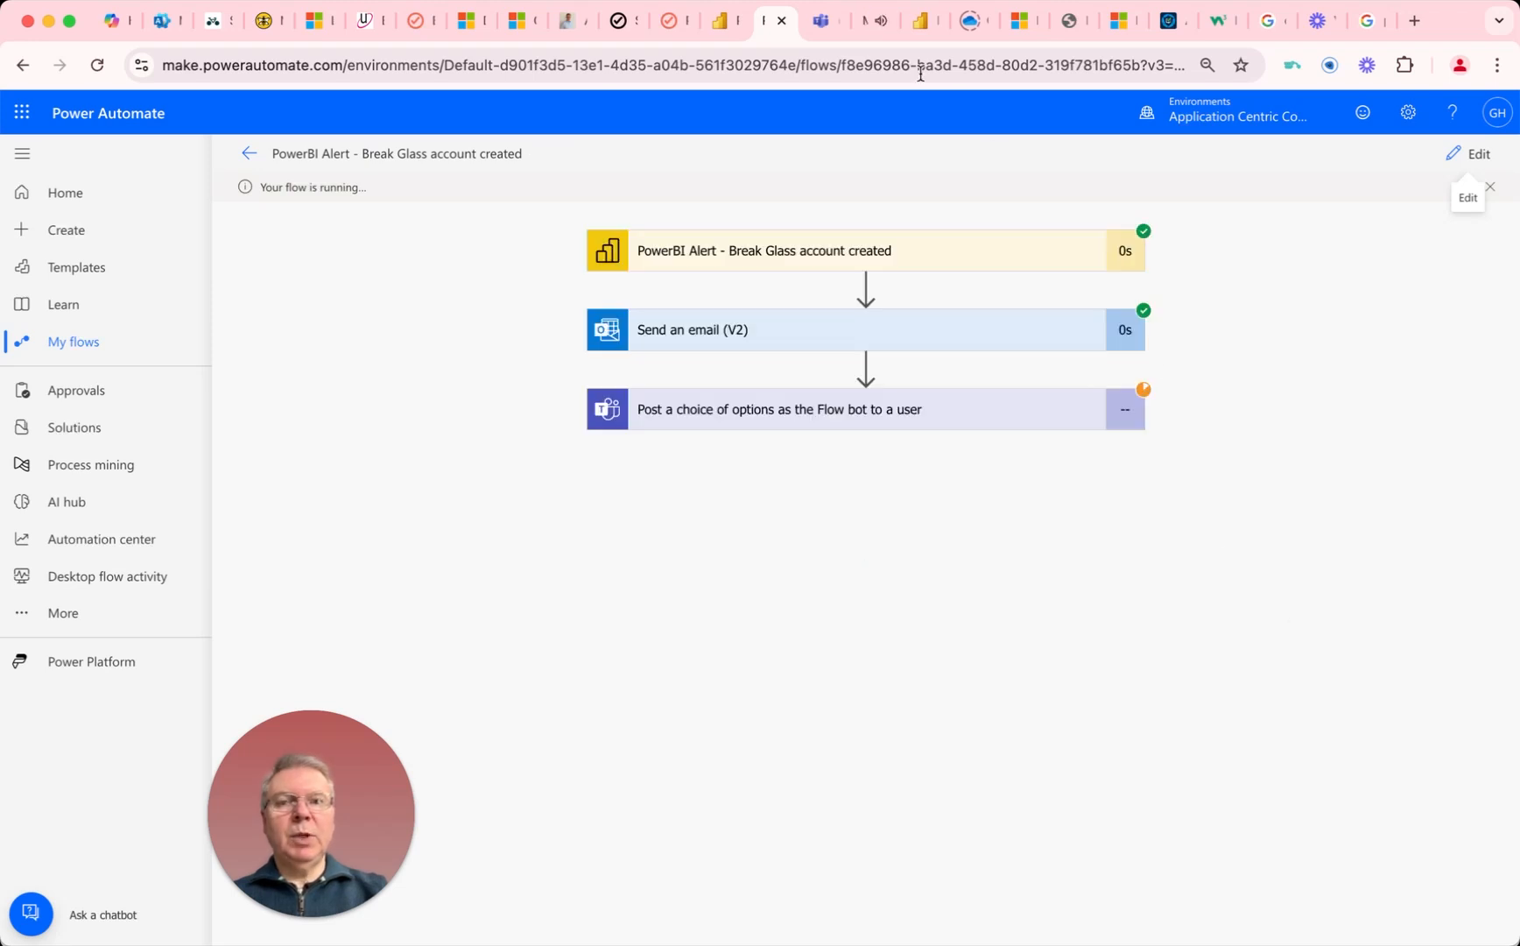
Step: Switch to Teams and check the Break Glass card in the Workflows chat, opening its ABR Events Report link and closing that page
click(823, 22)
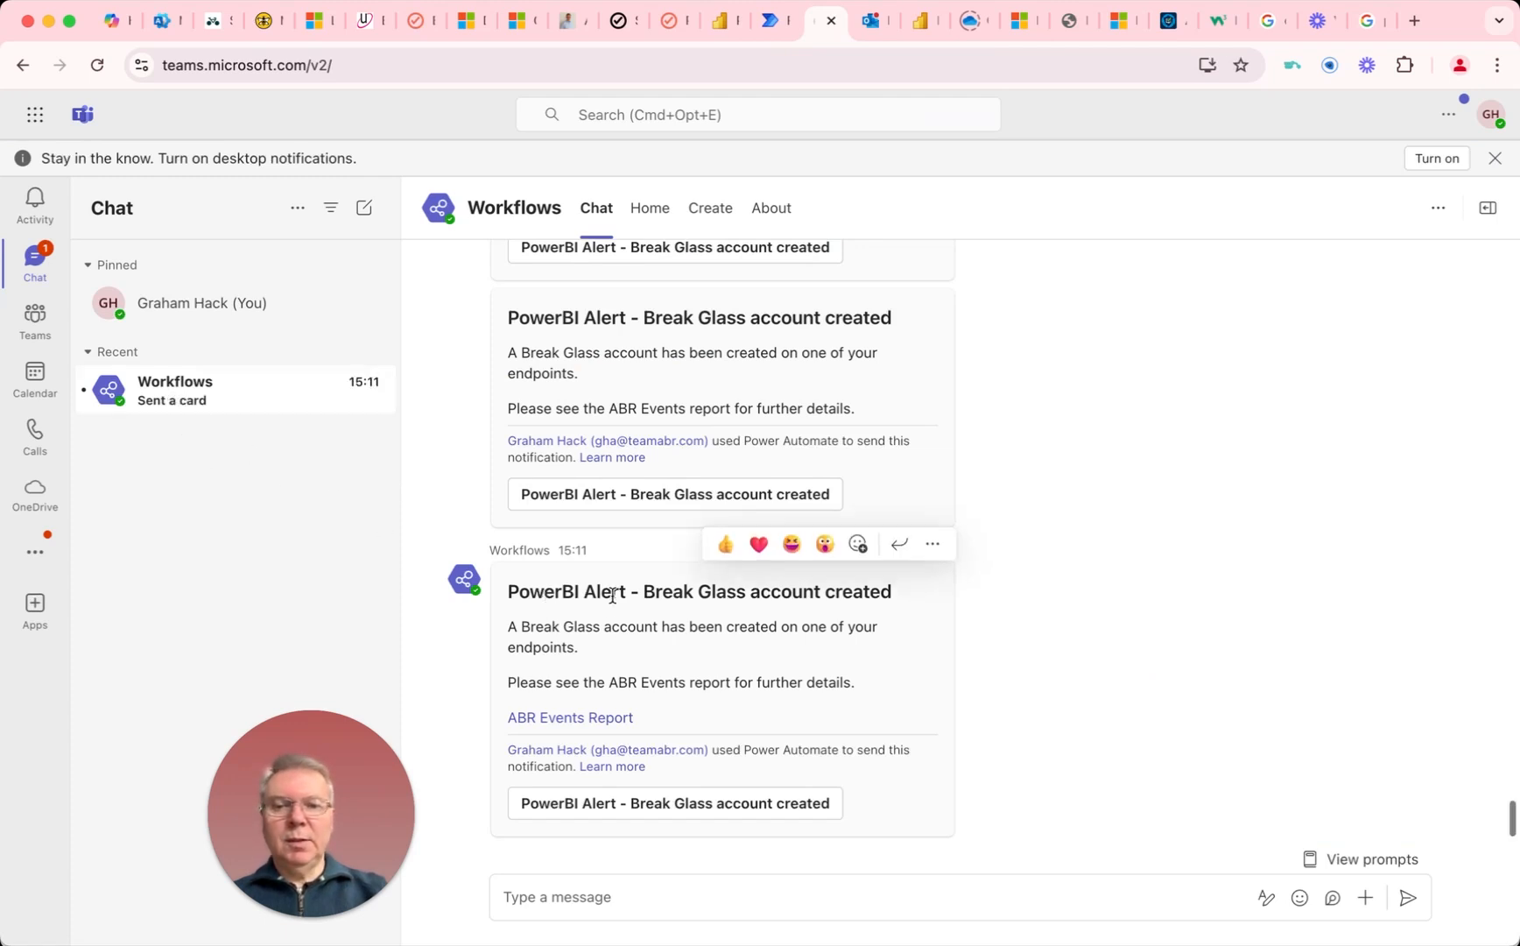
click(562, 727)
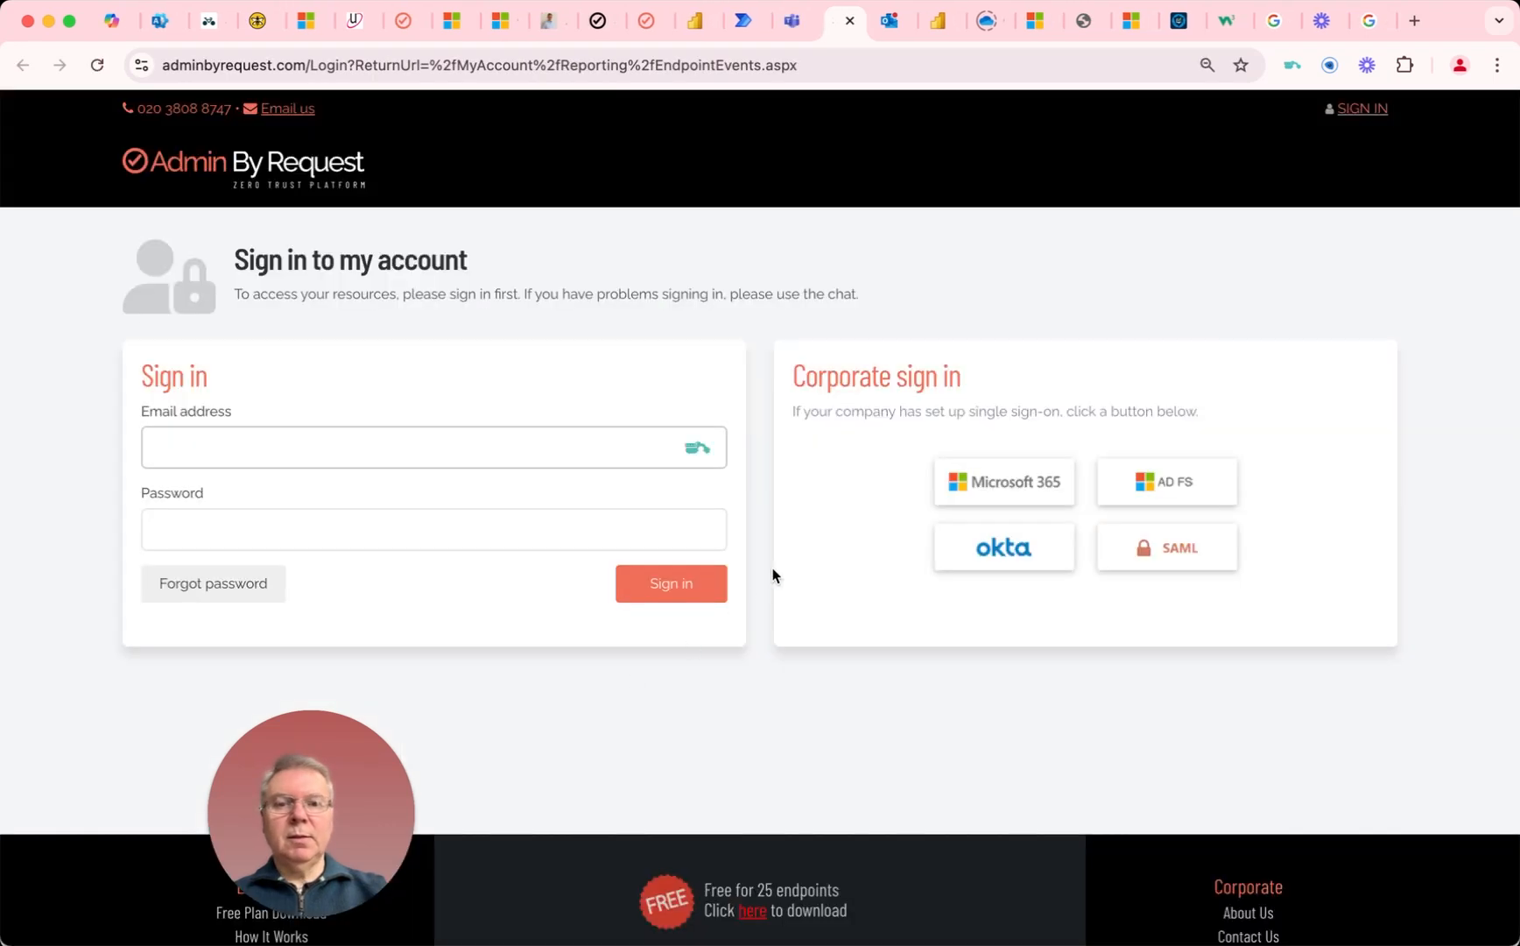
click(849, 21)
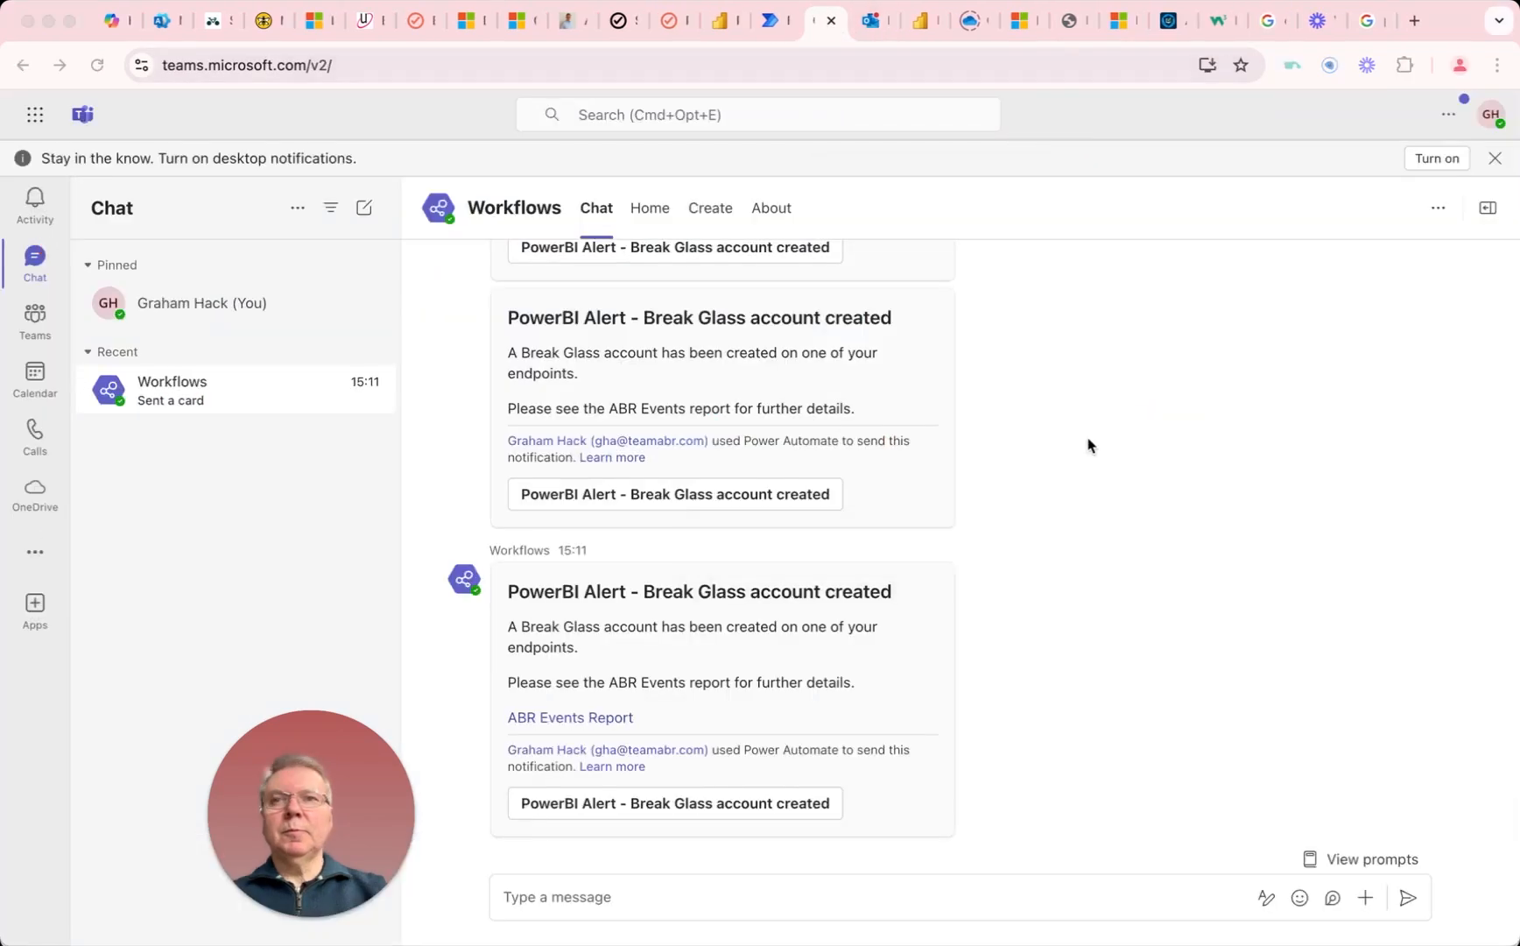